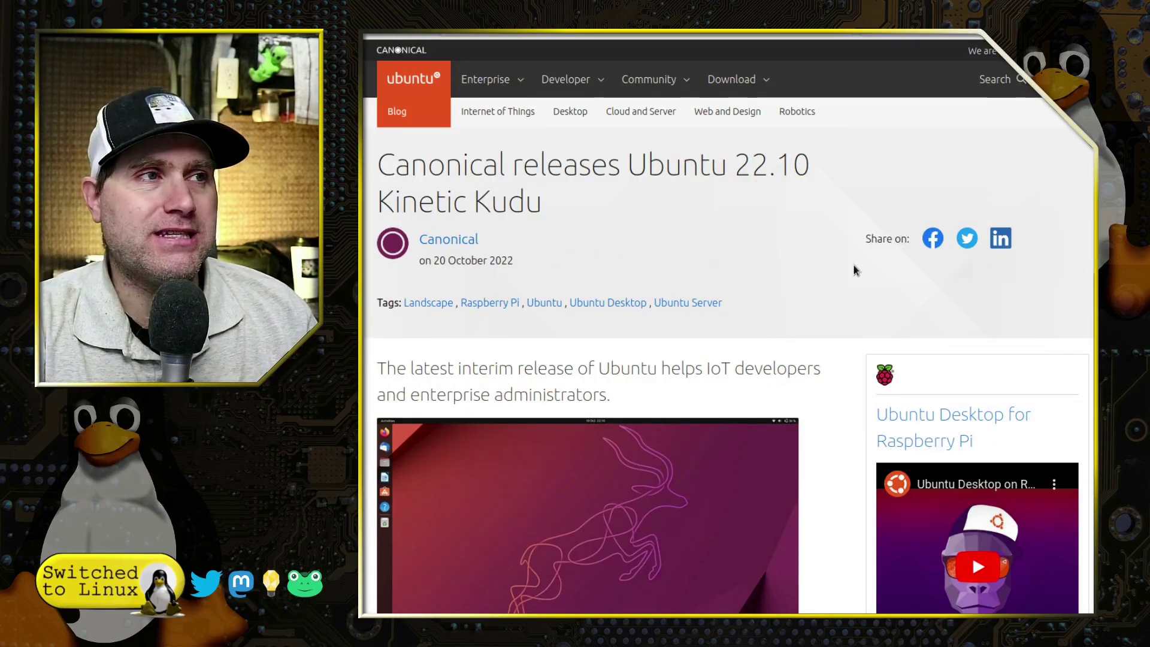
scroll(864, 288, "down", 3)
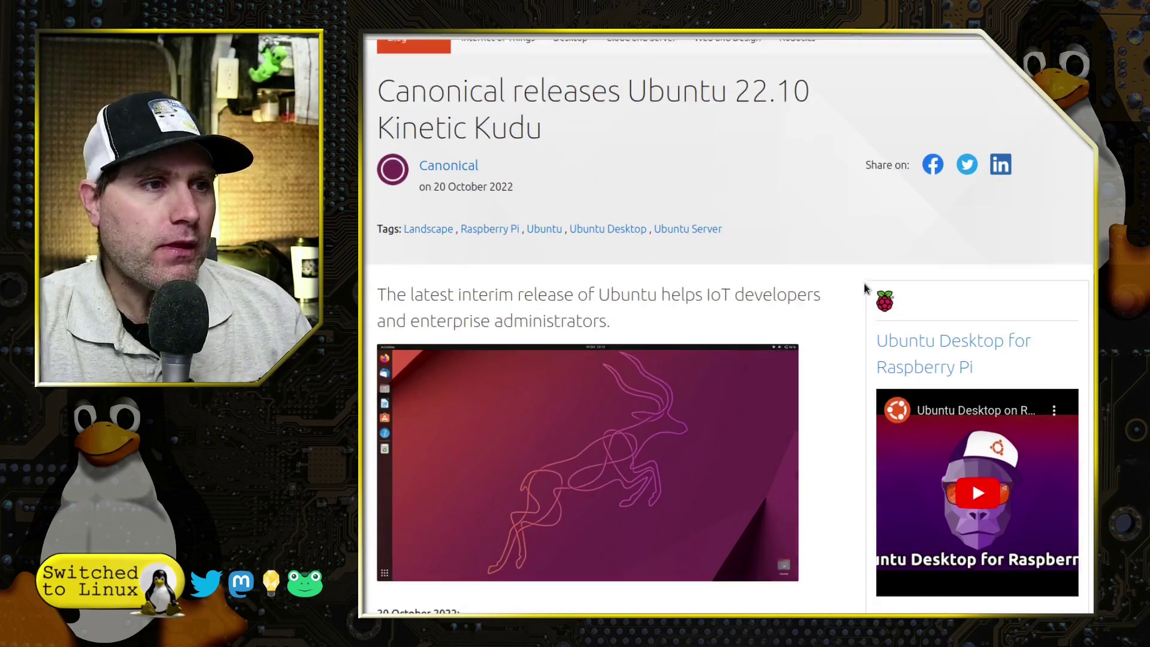
scroll(815, 345, "up", 1)
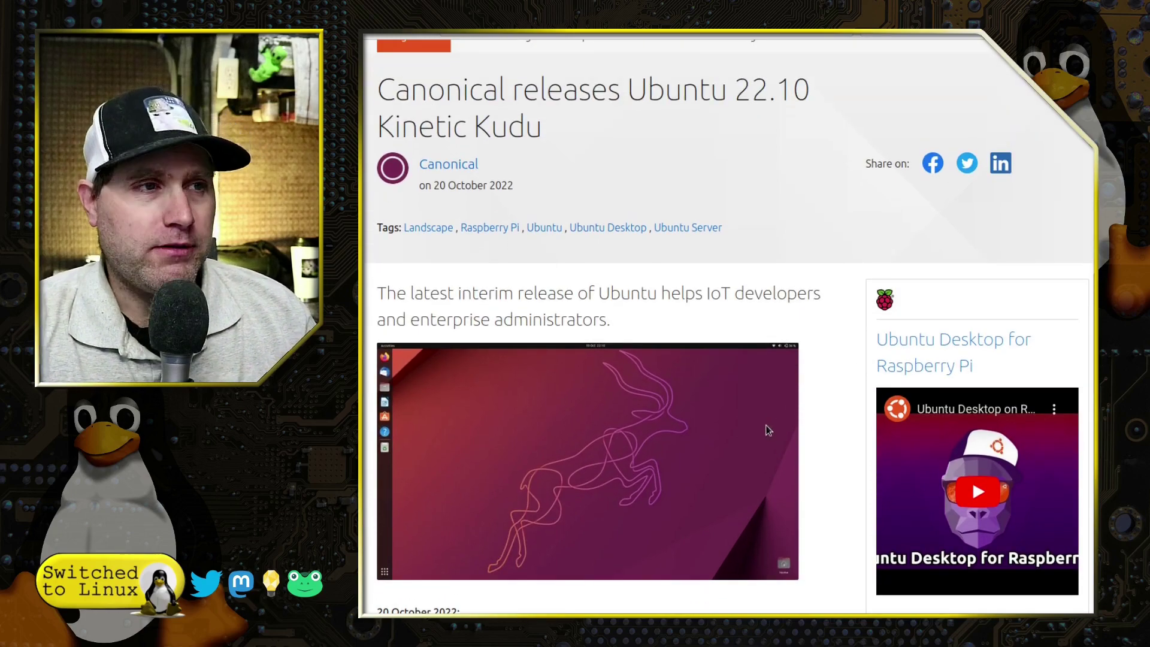
scroll(766, 430, "up", 2)
scroll(770, 479, "down", 3)
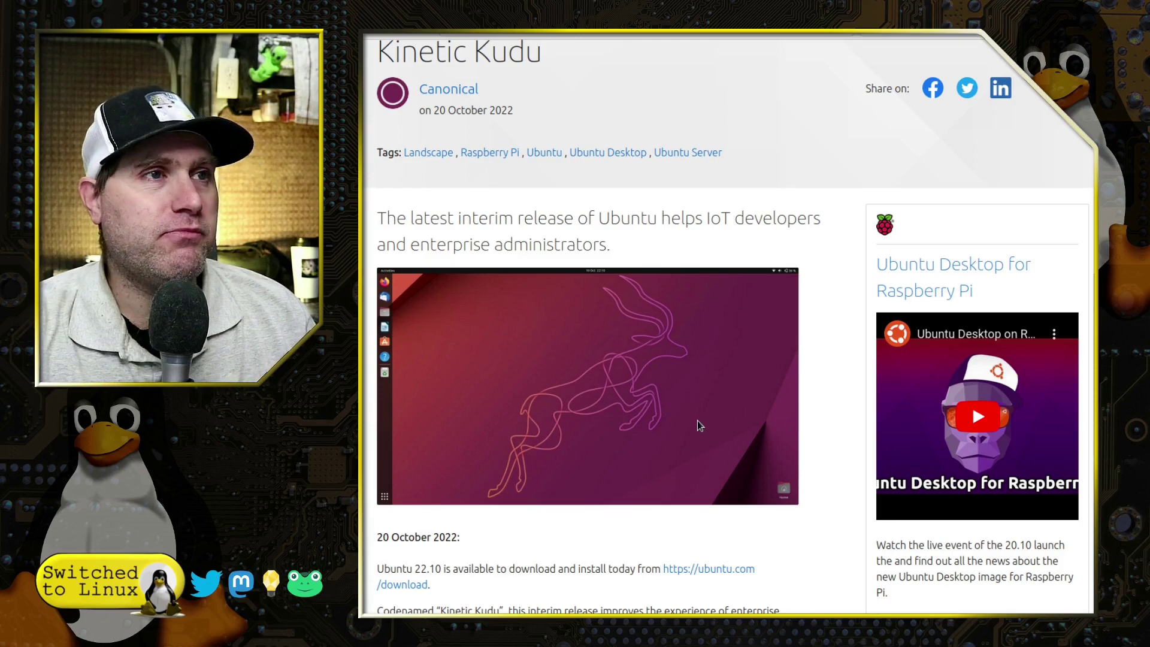
scroll(697, 421, "up", 1)
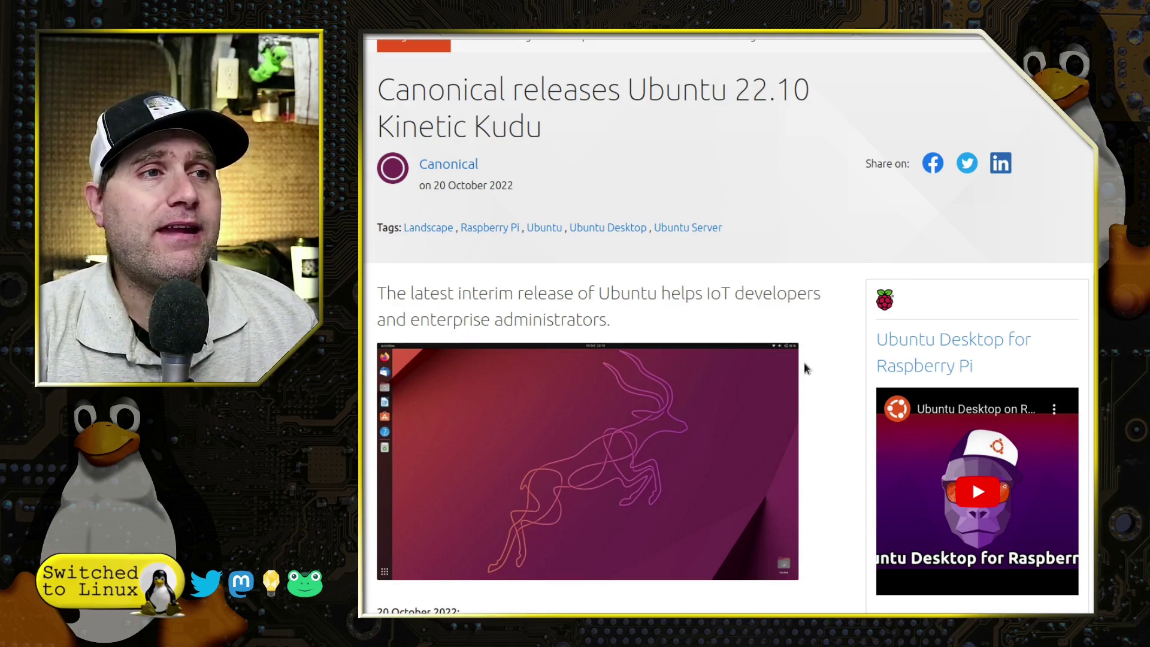
scroll(825, 358, "down", 5)
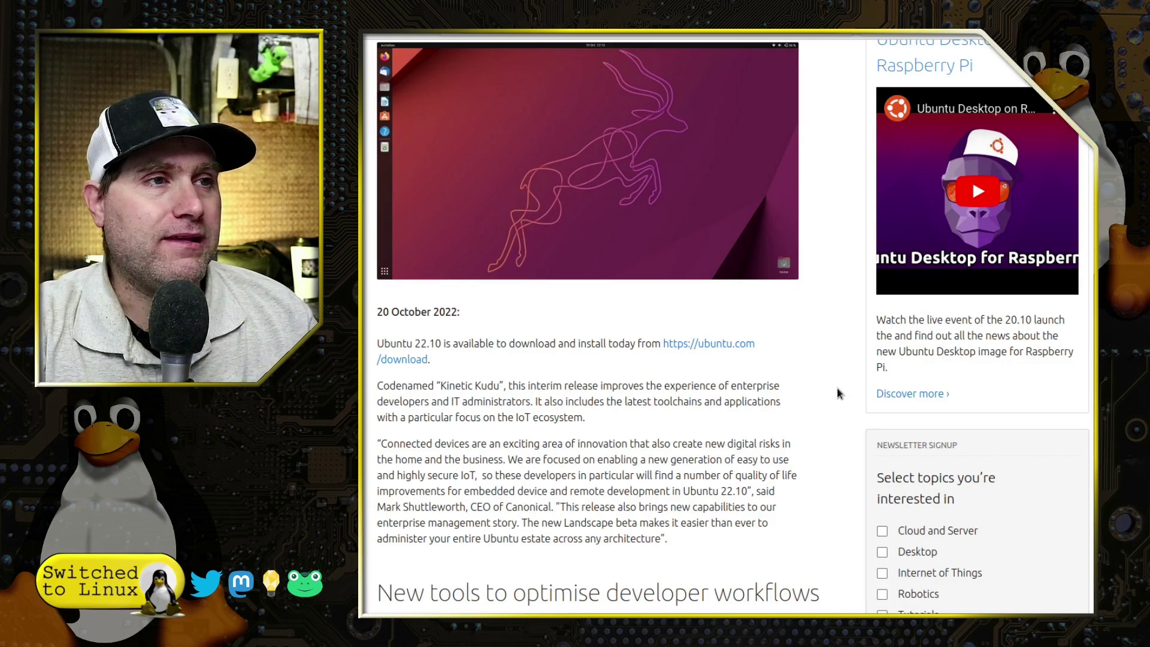
scroll(838, 390, "down", 6)
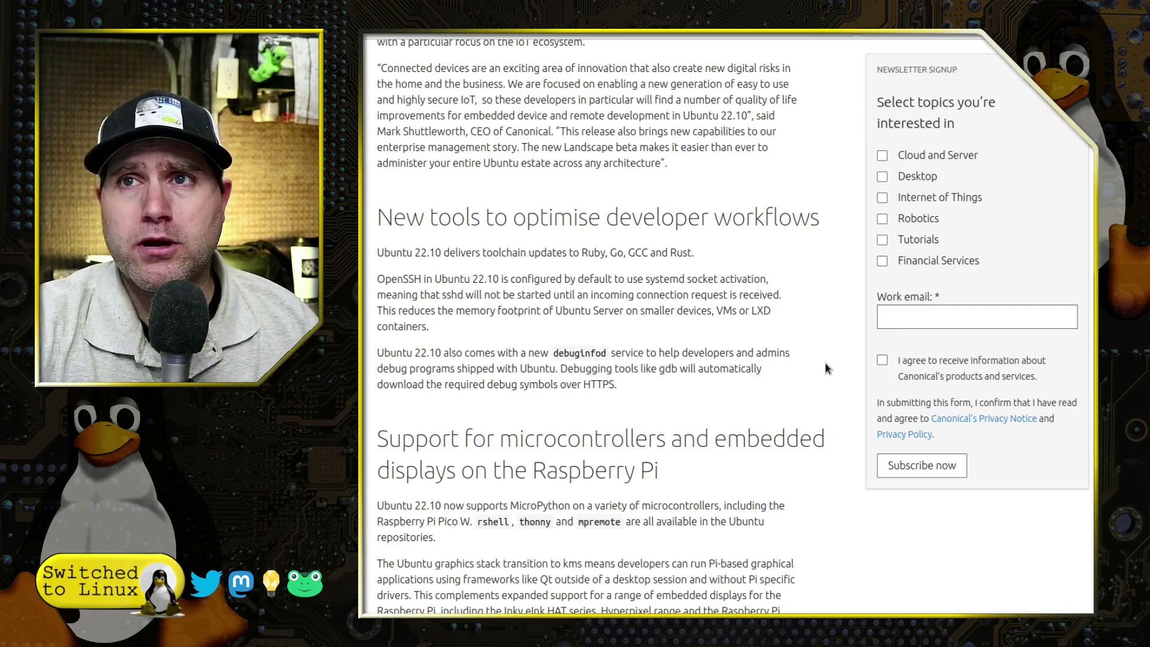
scroll(825, 363, "down", 3)
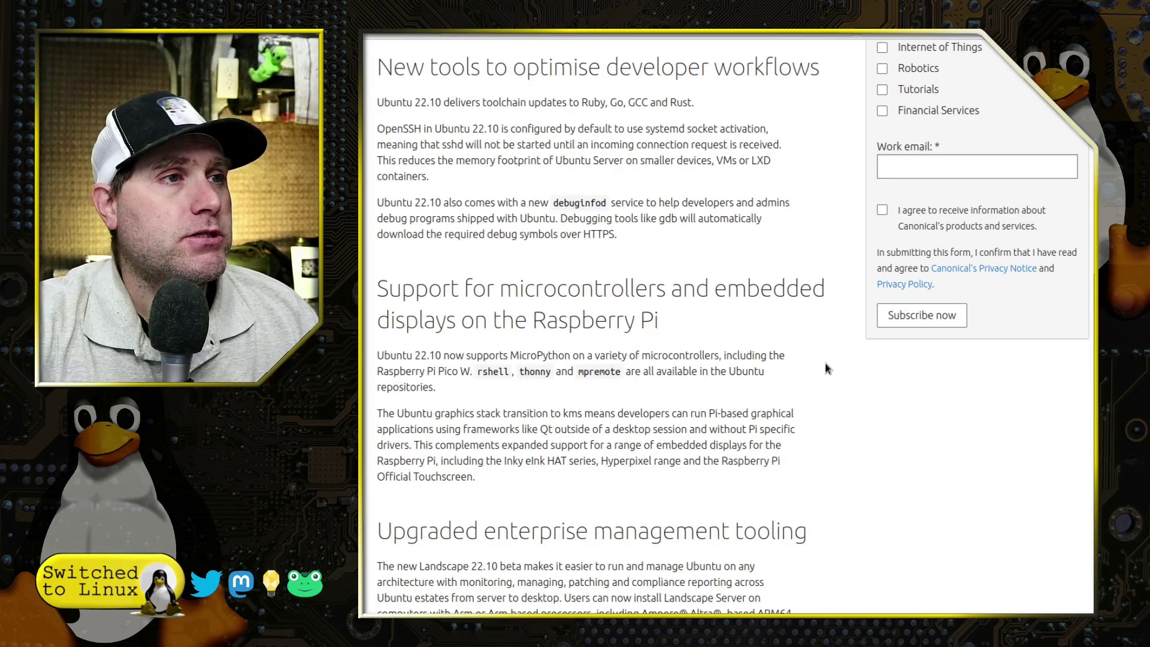
scroll(770, 377, "down", 1)
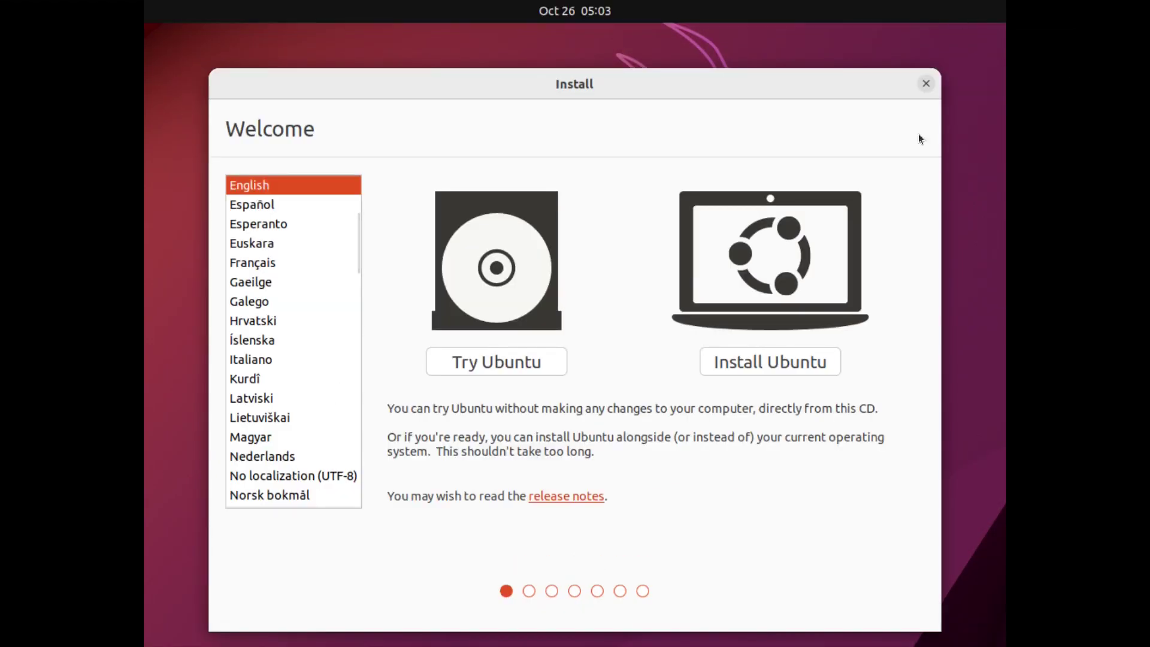
Step: Choose Install Ubuntu with the English (US) keyboard, minimal installation and third-party software
left_click(751, 365)
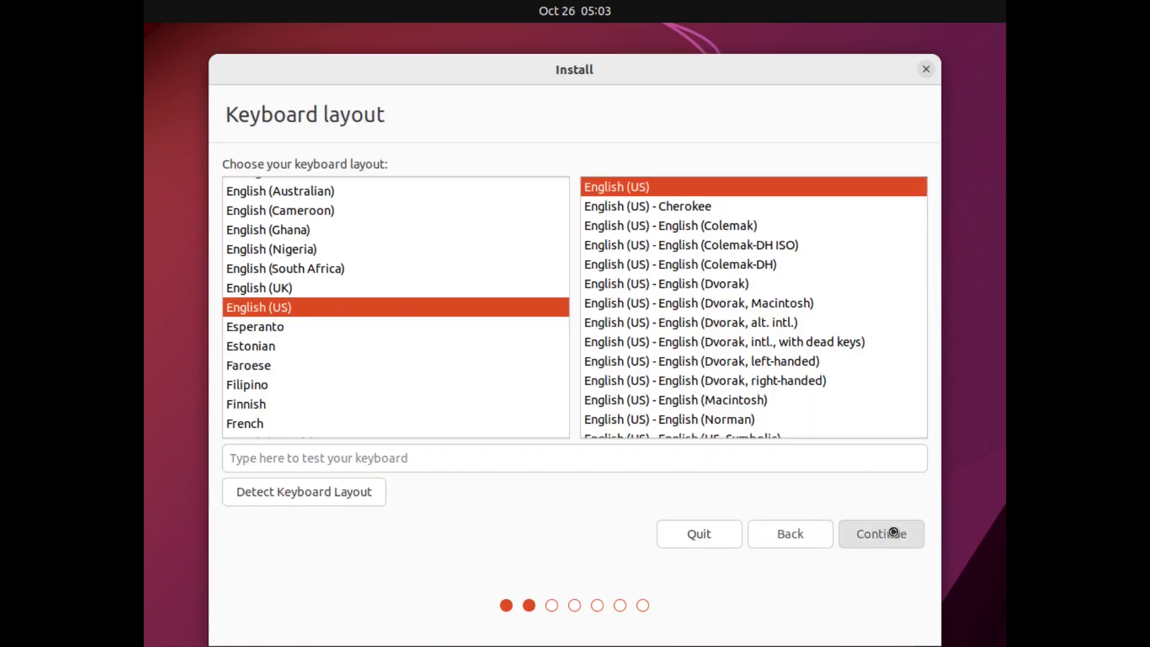
left_click(891, 533)
left_click(279, 230)
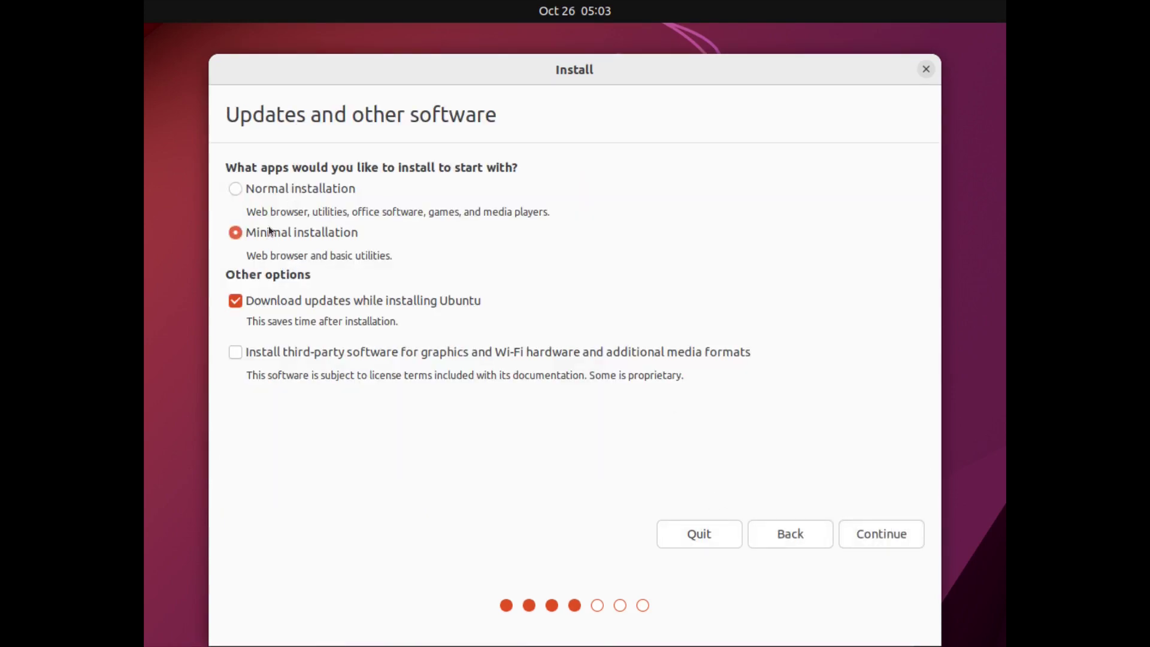
left_click(335, 352)
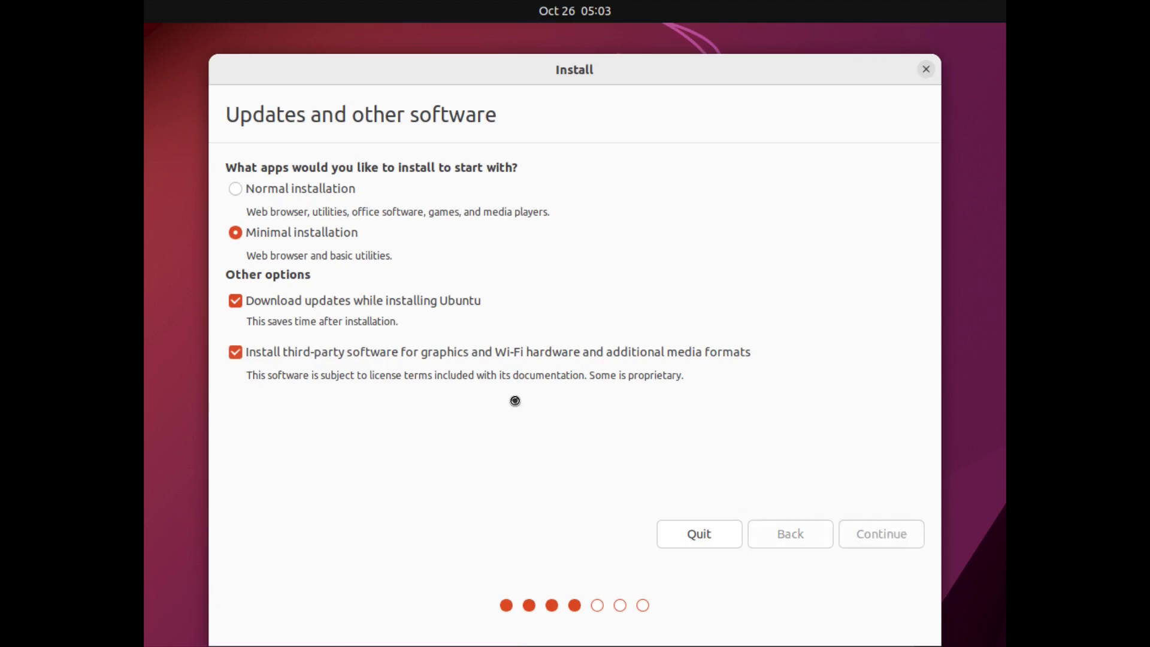
left_click(847, 530)
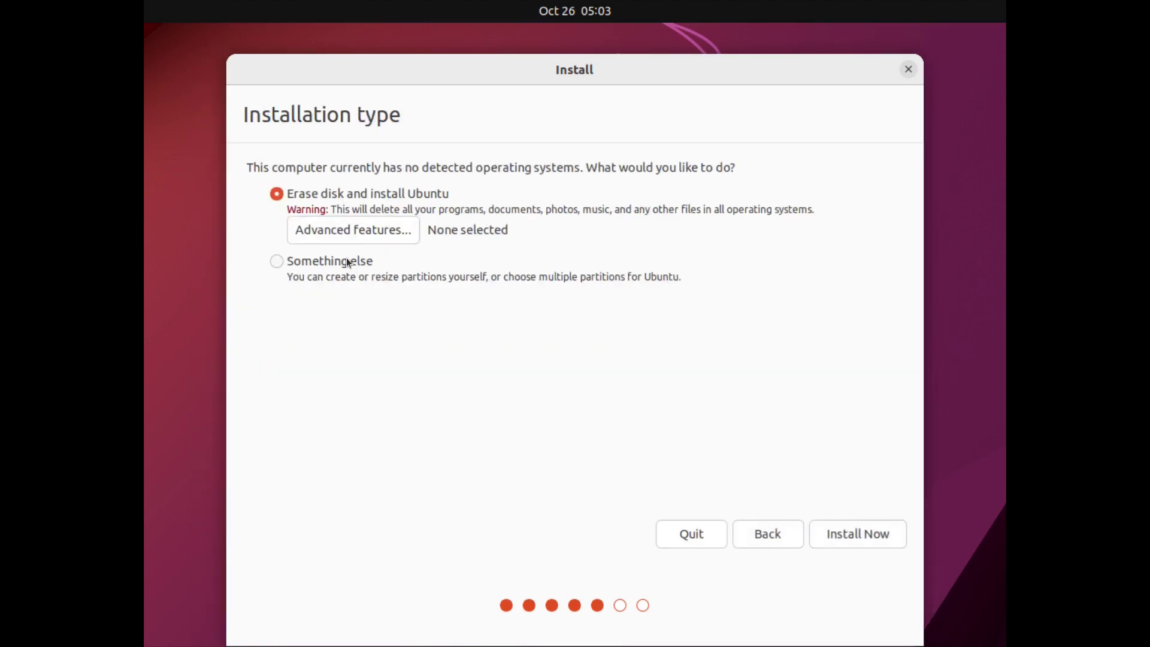
Step: Erase the disk using LVM without encryption and confirm writing the partition changes
left_click(396, 237)
left_click(522, 337)
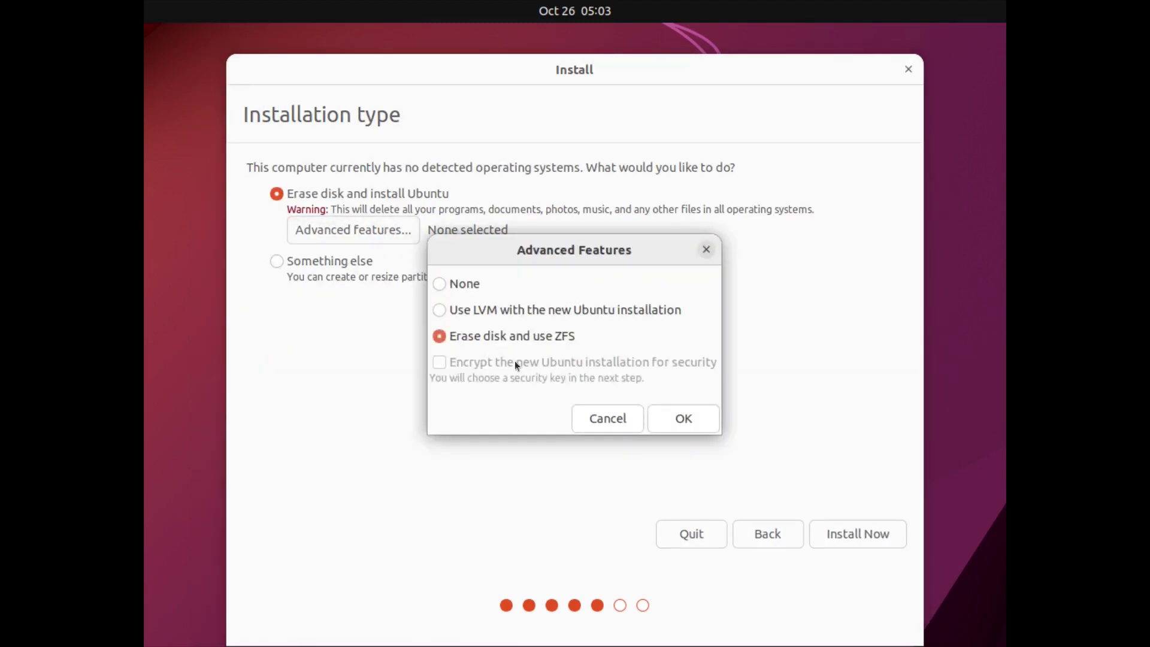
left_click(497, 310)
left_click(488, 361)
left_click(487, 363)
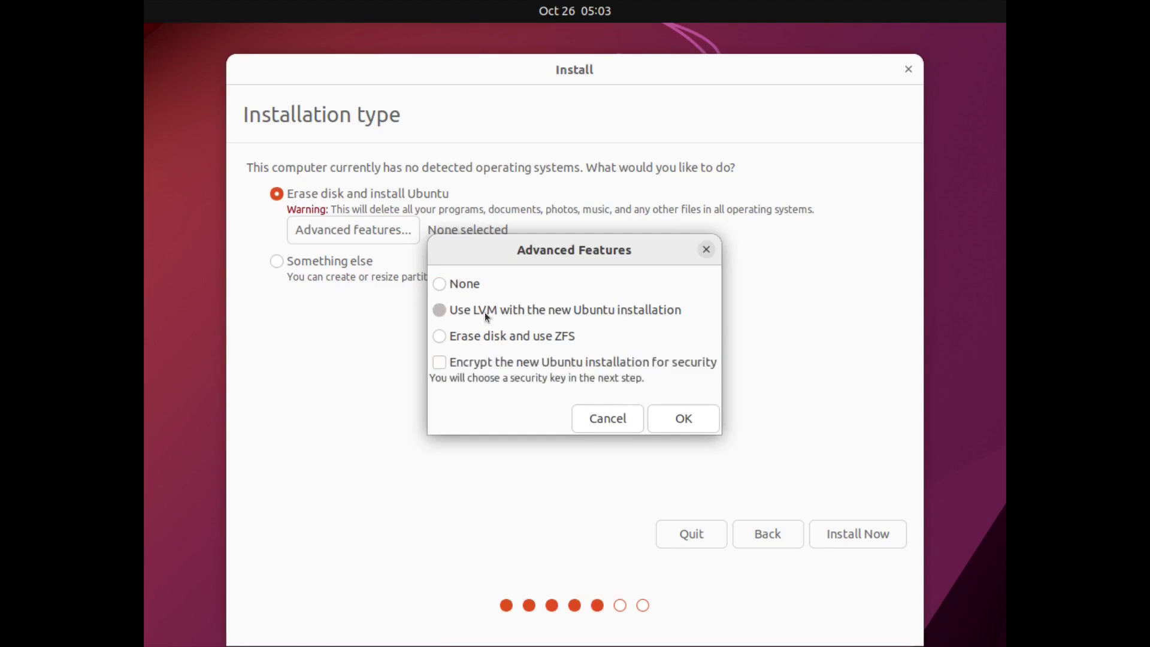
left_click(678, 415)
left_click(861, 535)
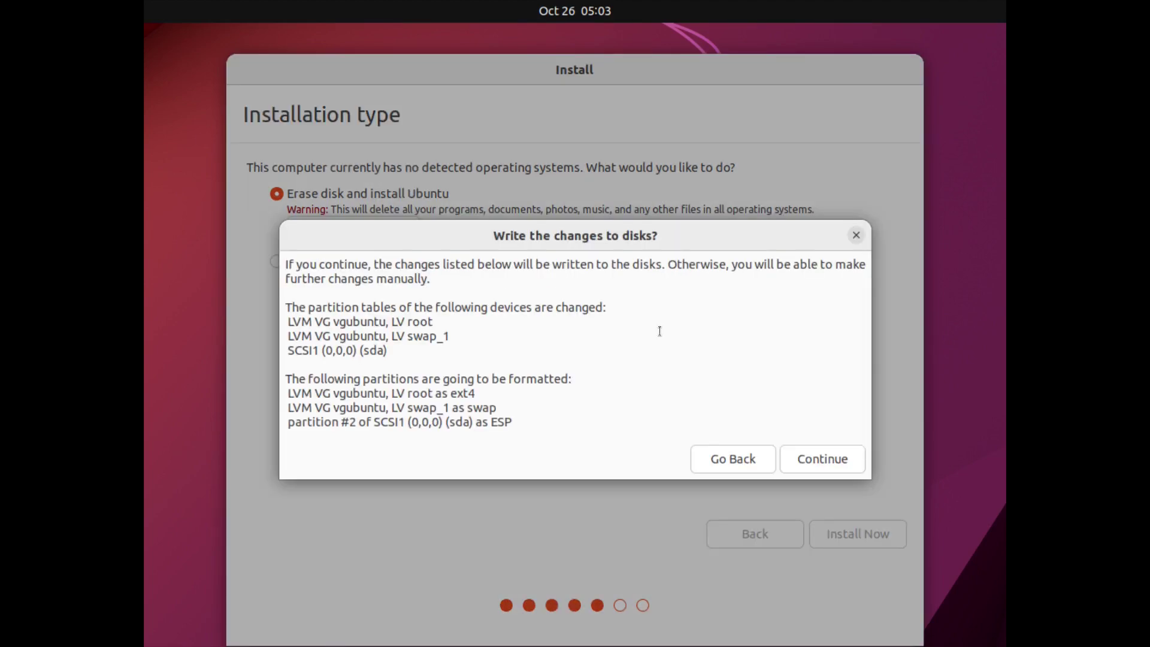
left_click(805, 455)
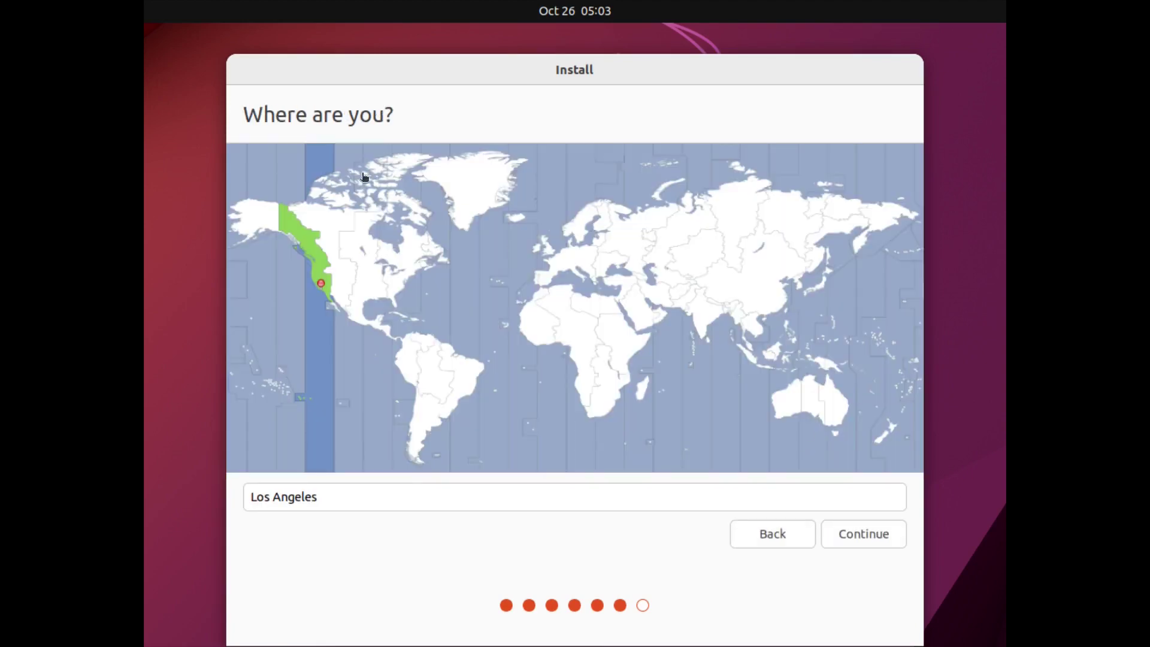
Step: Set the time zone to New York and create the 'ubuntu' account with a confirmed password
left_click(404, 277)
left_click(880, 540)
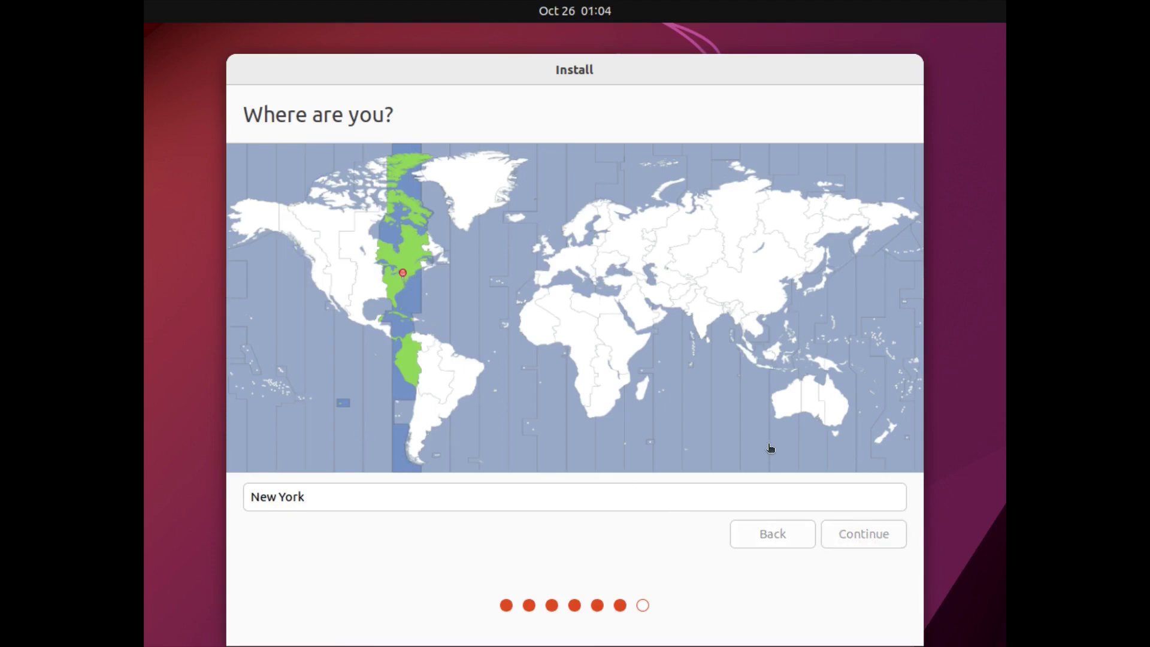
type("ubuntu")
key("Tab")
key("Tab")
key("Tab")
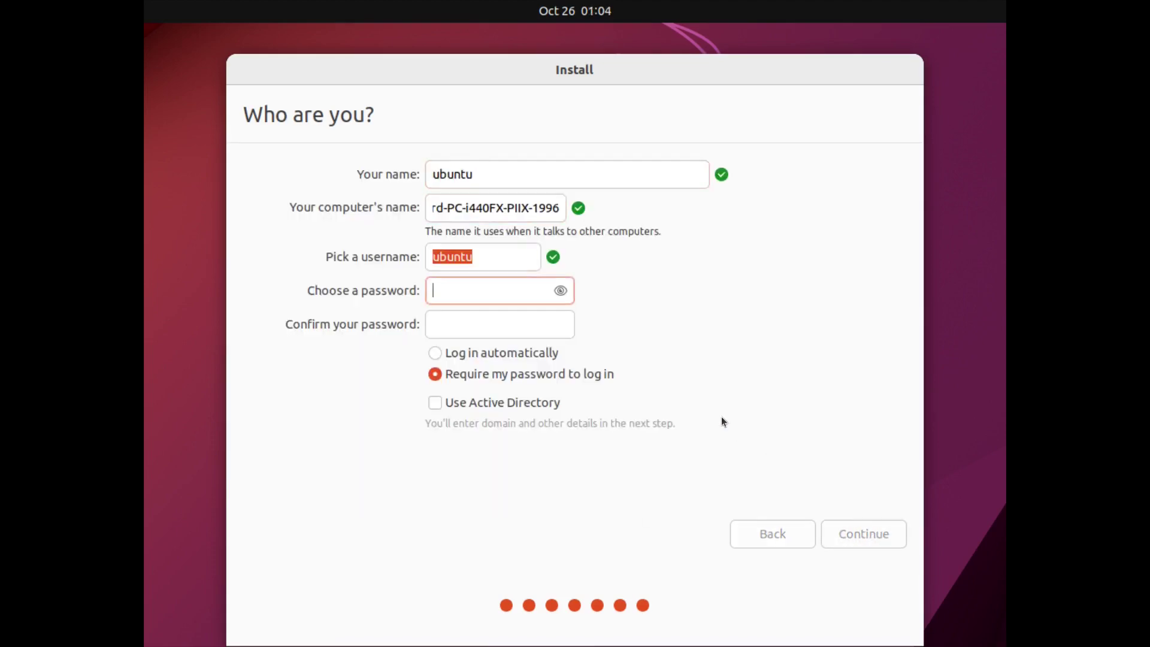
type("123")
key("Tab")
type("123")
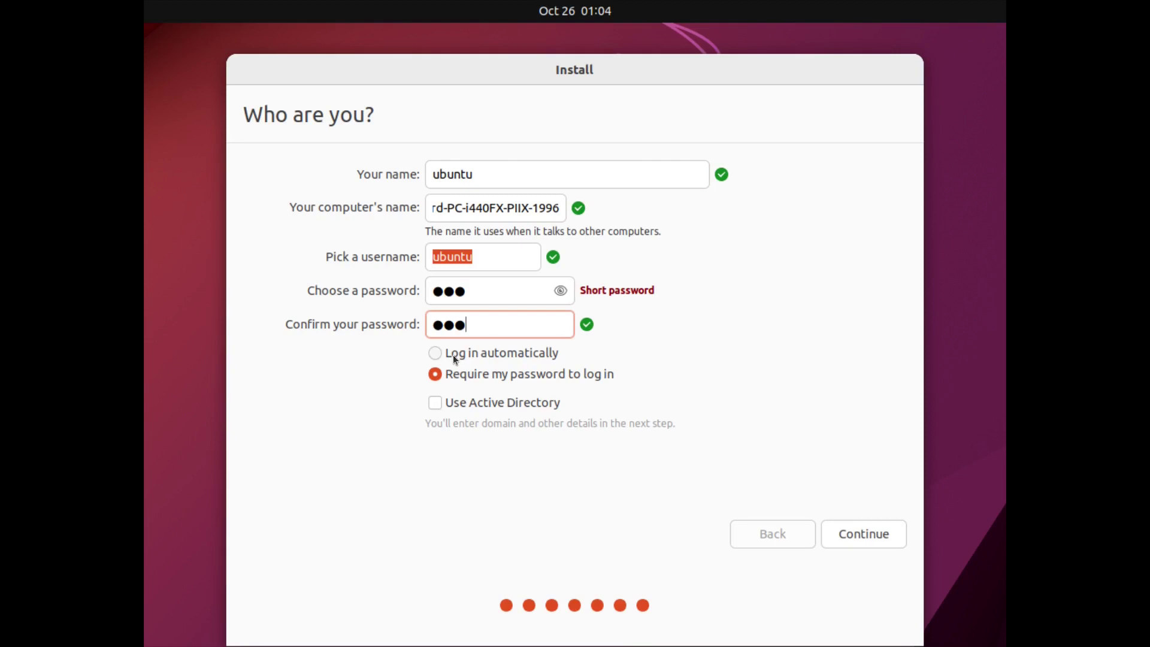
left_click(845, 536)
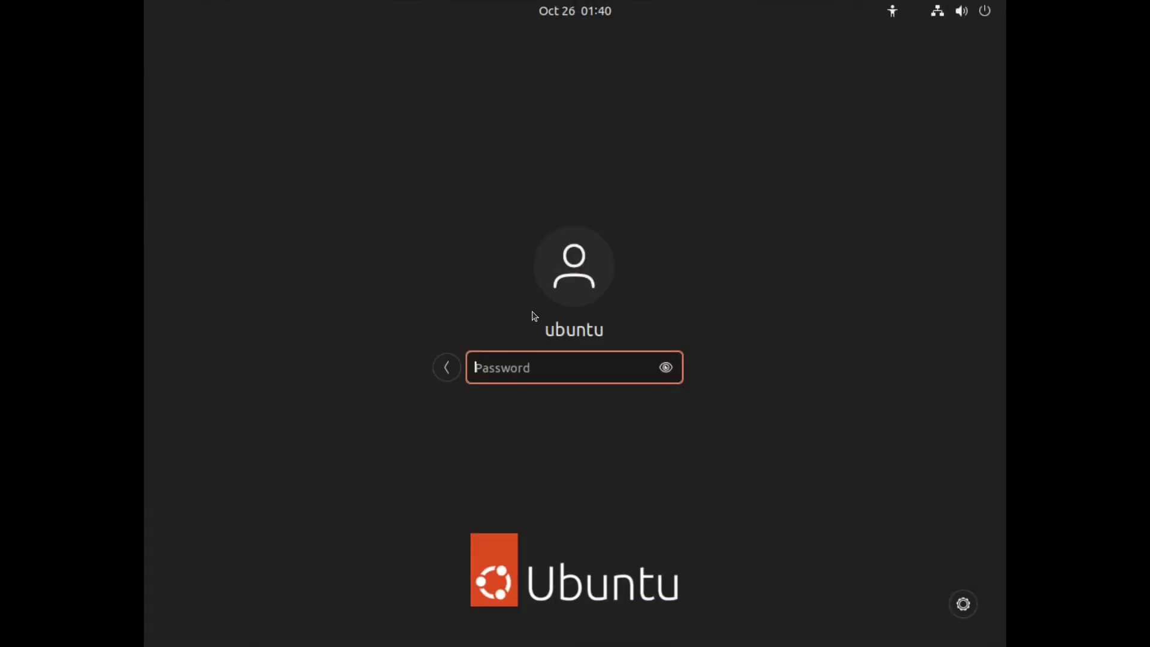
Step: Log in with the account password and launch Ubuntu Software from the dock
type("ubu")
key("Return")
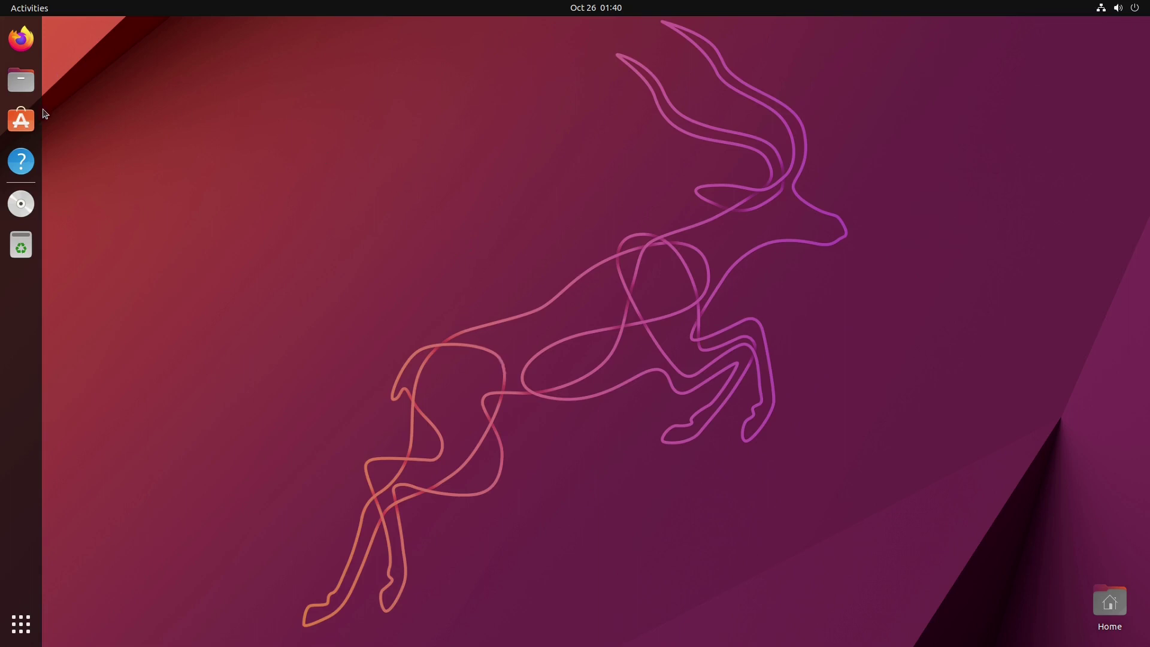
left_click(21, 120)
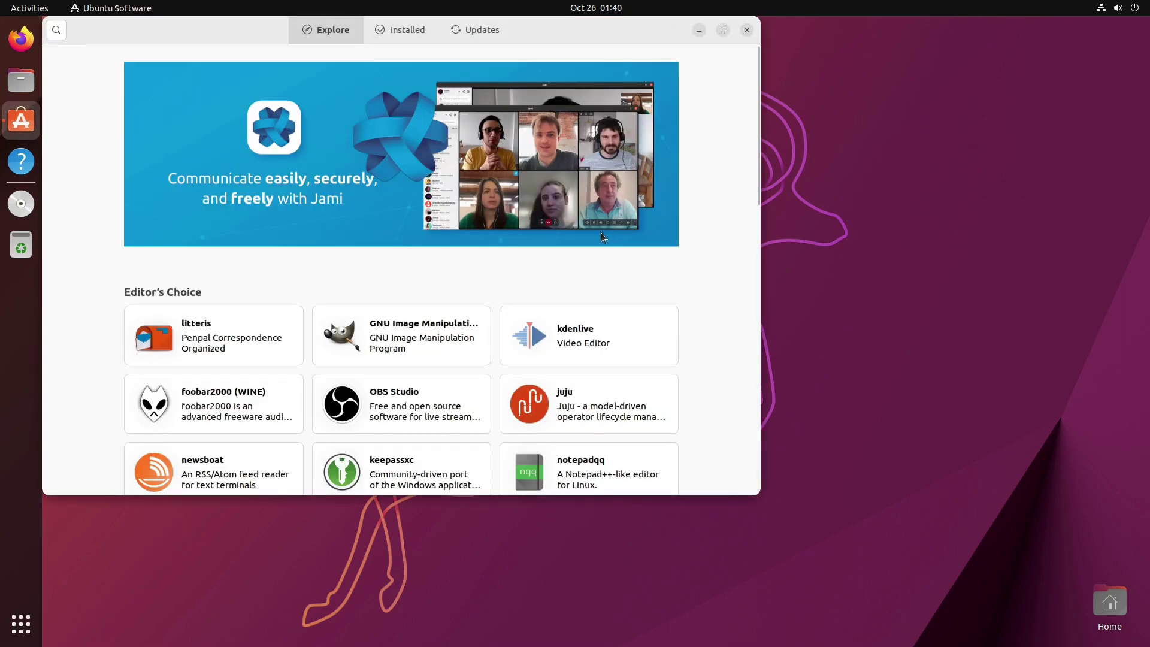
Step: Move the store window to the lower right and check kdenlive's release channels, keeping latest/stable
left_click_drag(582, 26, 856, 121)
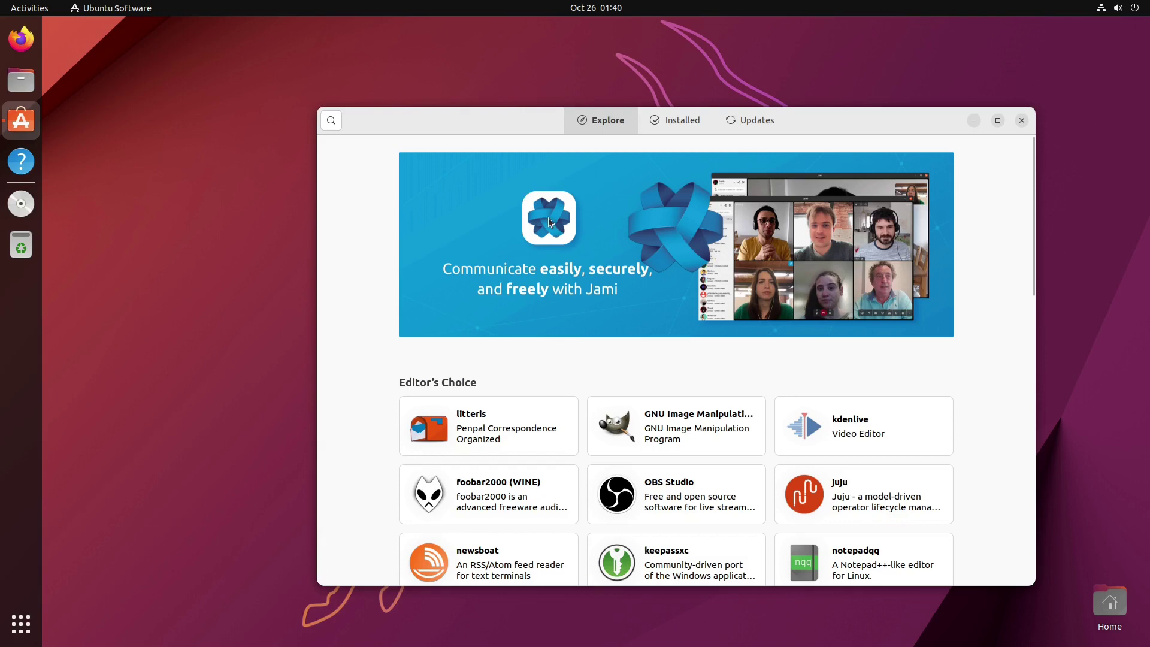
scroll(549, 223, "down", 5)
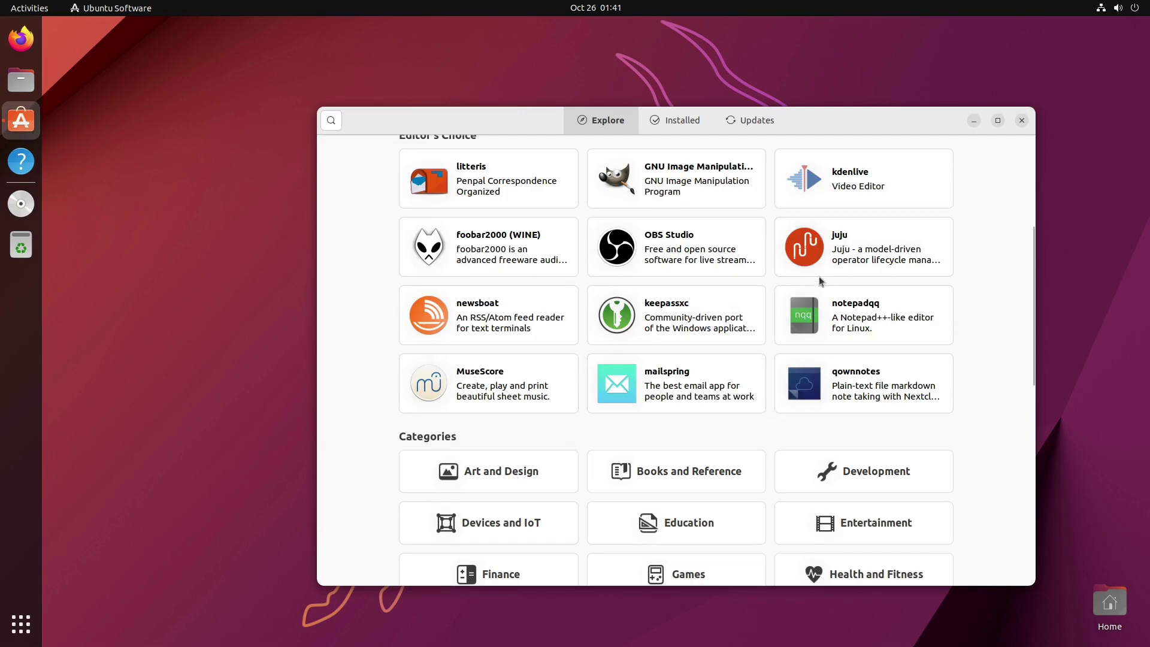
left_click(875, 167)
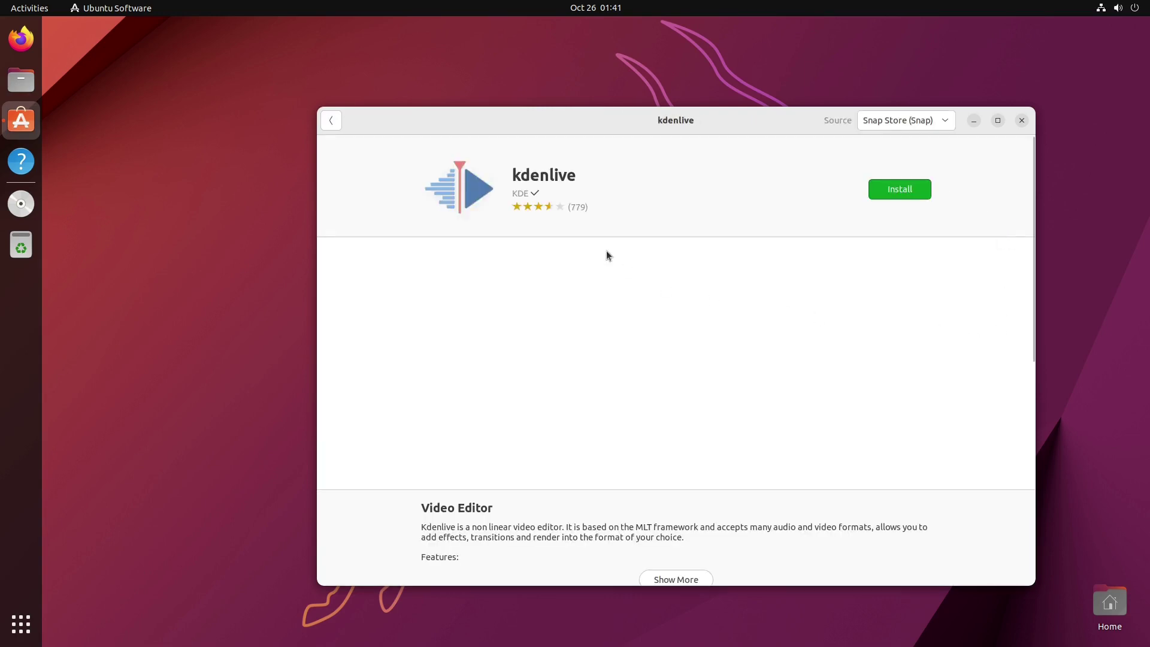
left_click(943, 120)
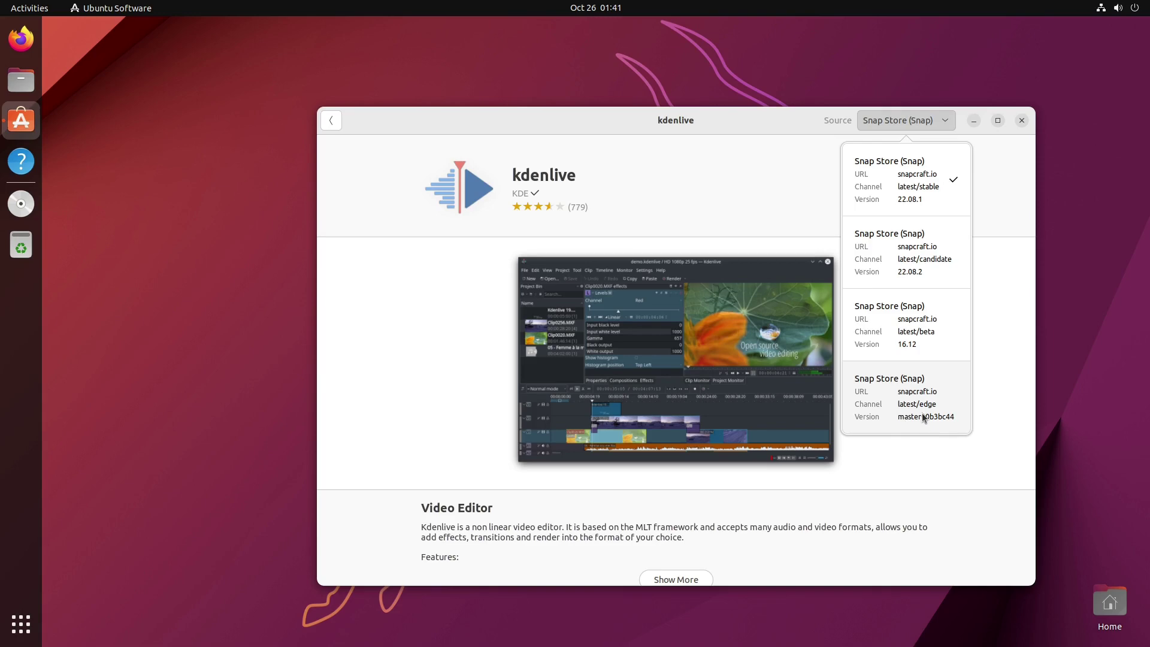
left_click(761, 167)
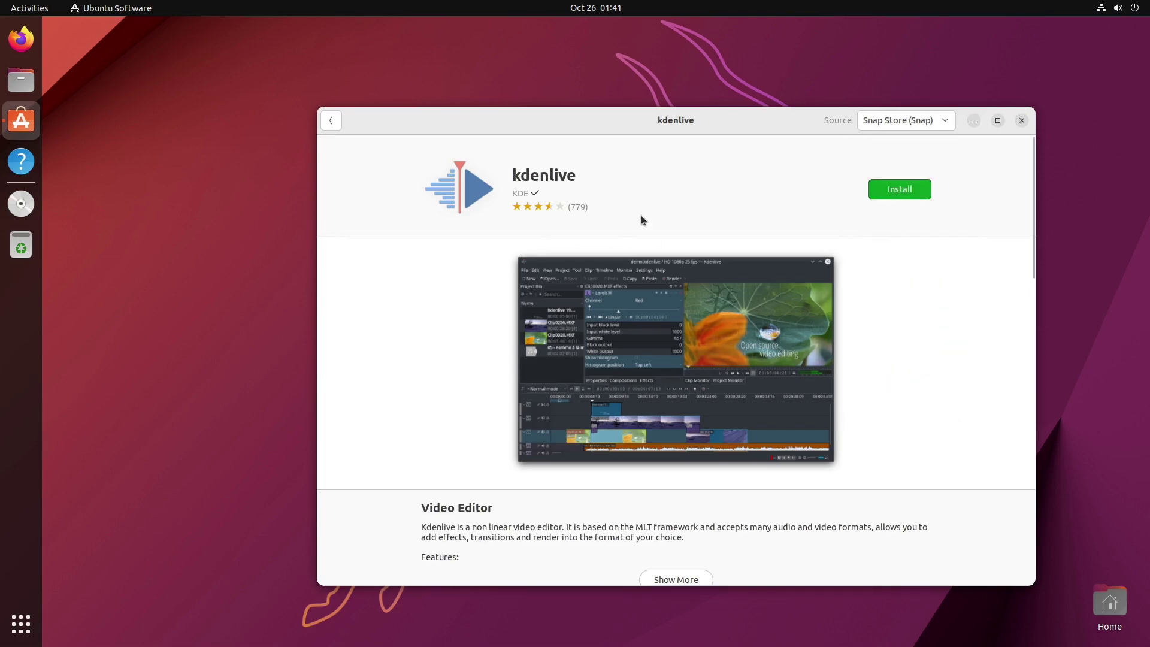
scroll(641, 214, "down", 10)
scroll(654, 237, "up", 5)
Step: Search for 'kden' and review the deb Kdenlive page's sources and reviews
left_click(330, 120)
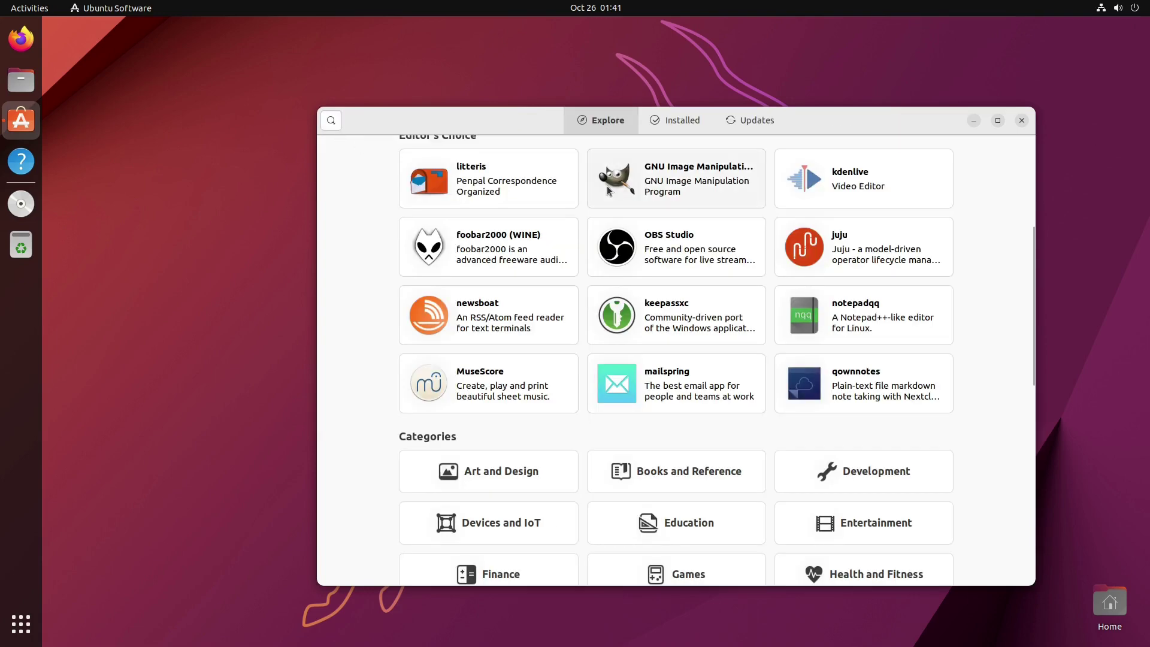
left_click(331, 121)
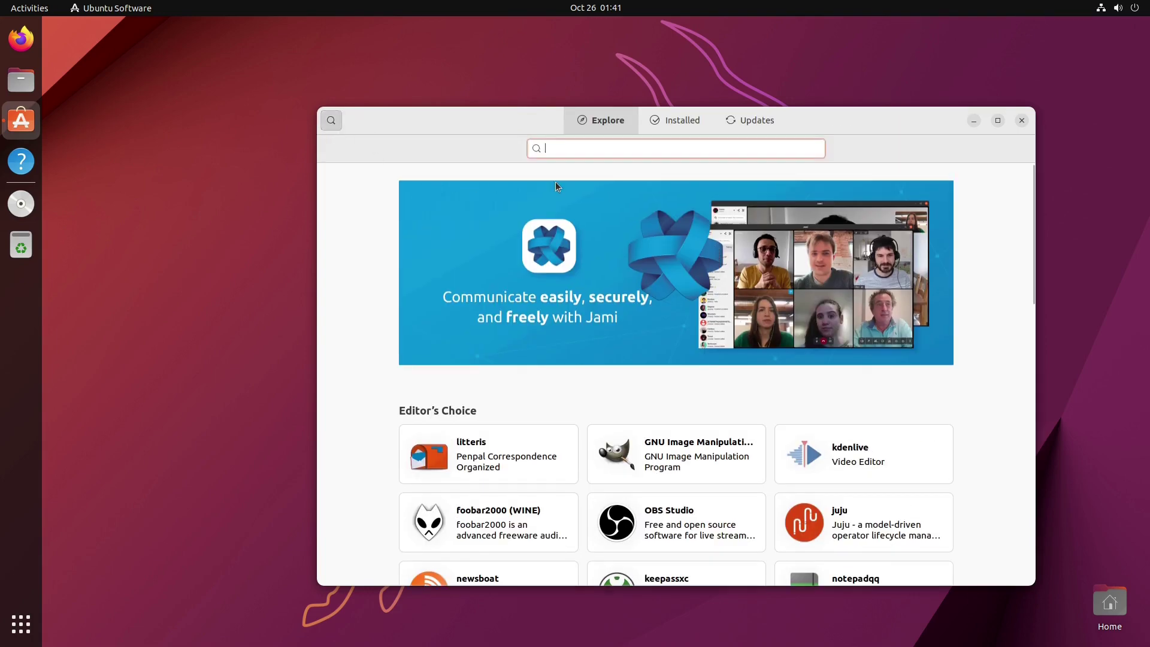
type("kdenlive")
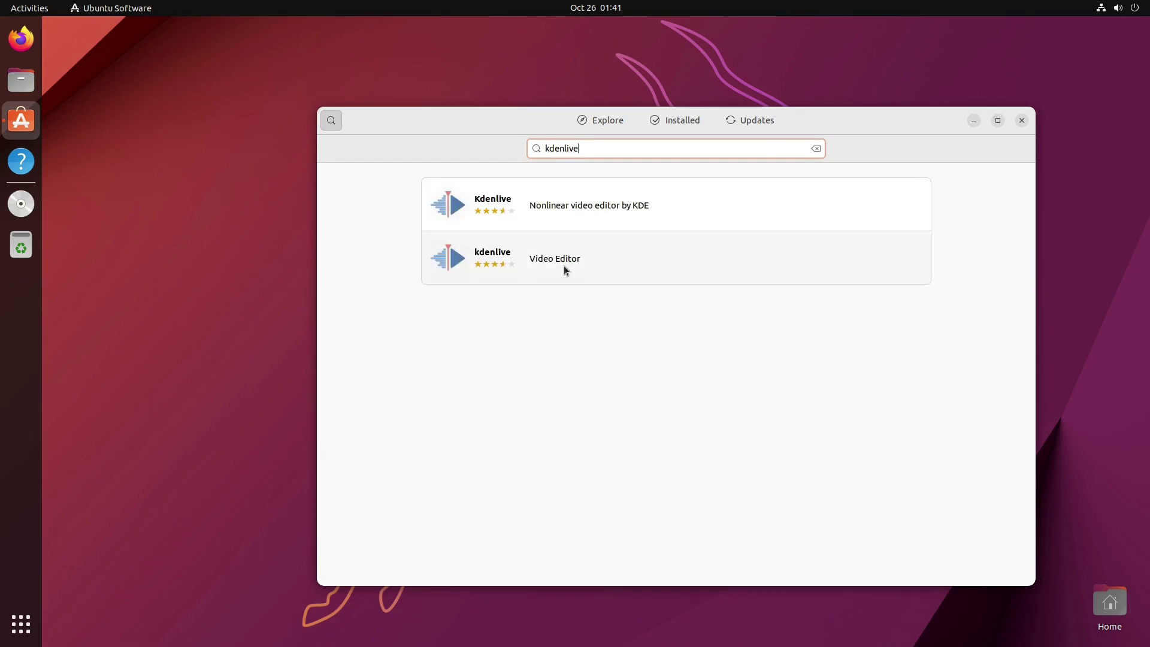
left_click(537, 214)
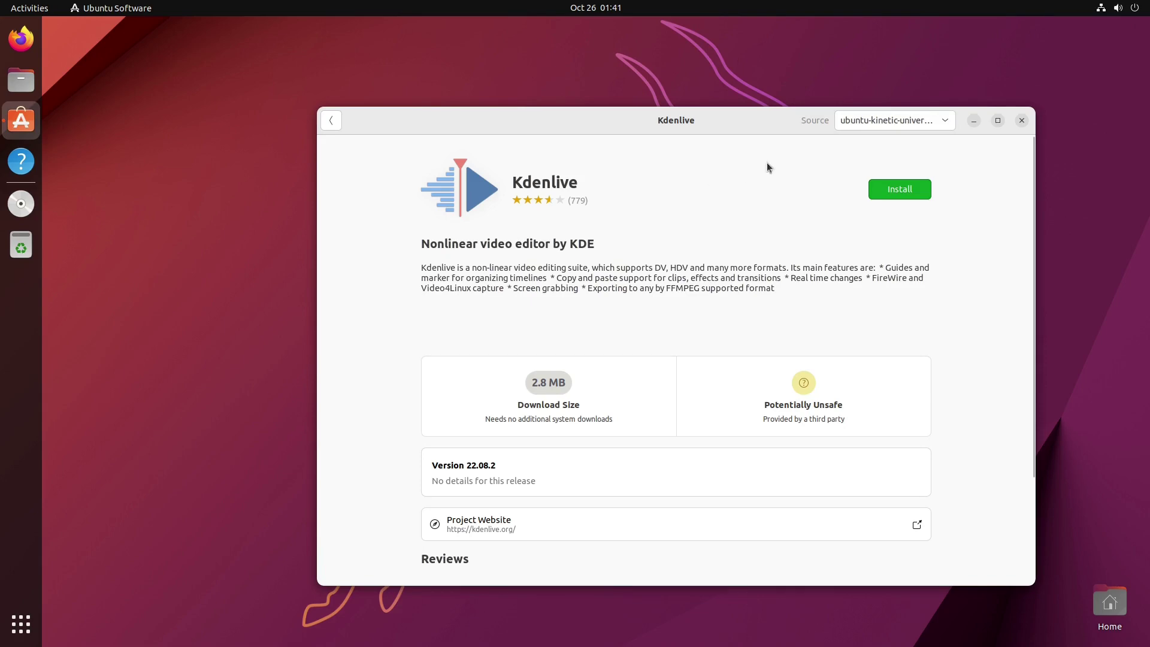
left_click(945, 121)
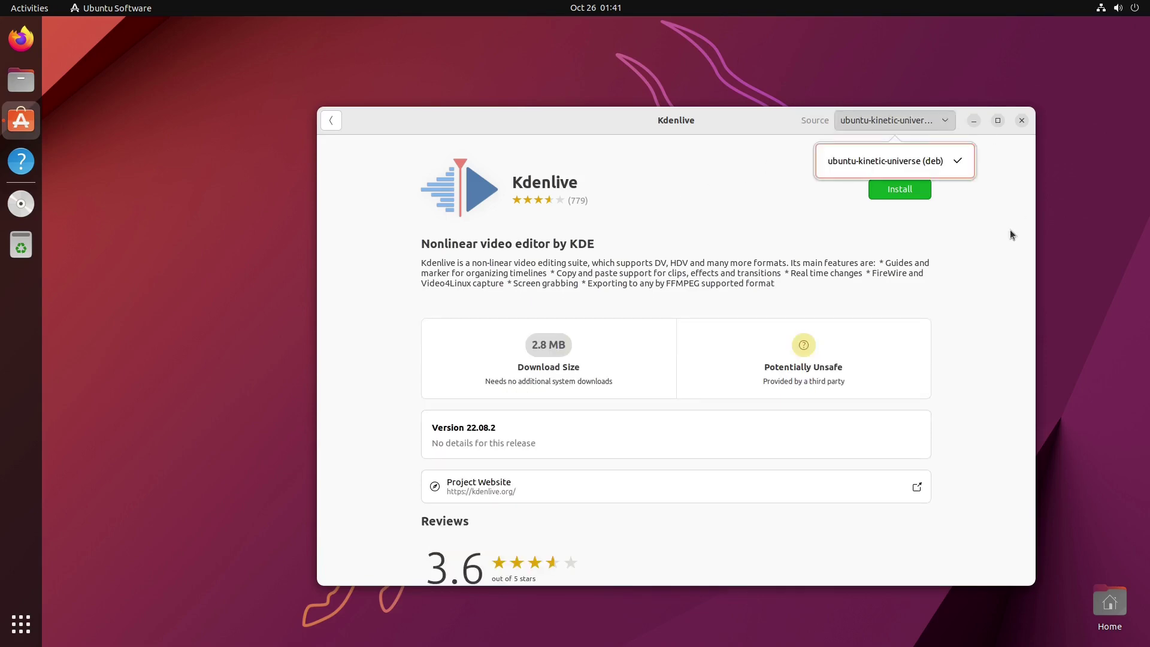
left_click(980, 200)
scroll(731, 232, "down", 10)
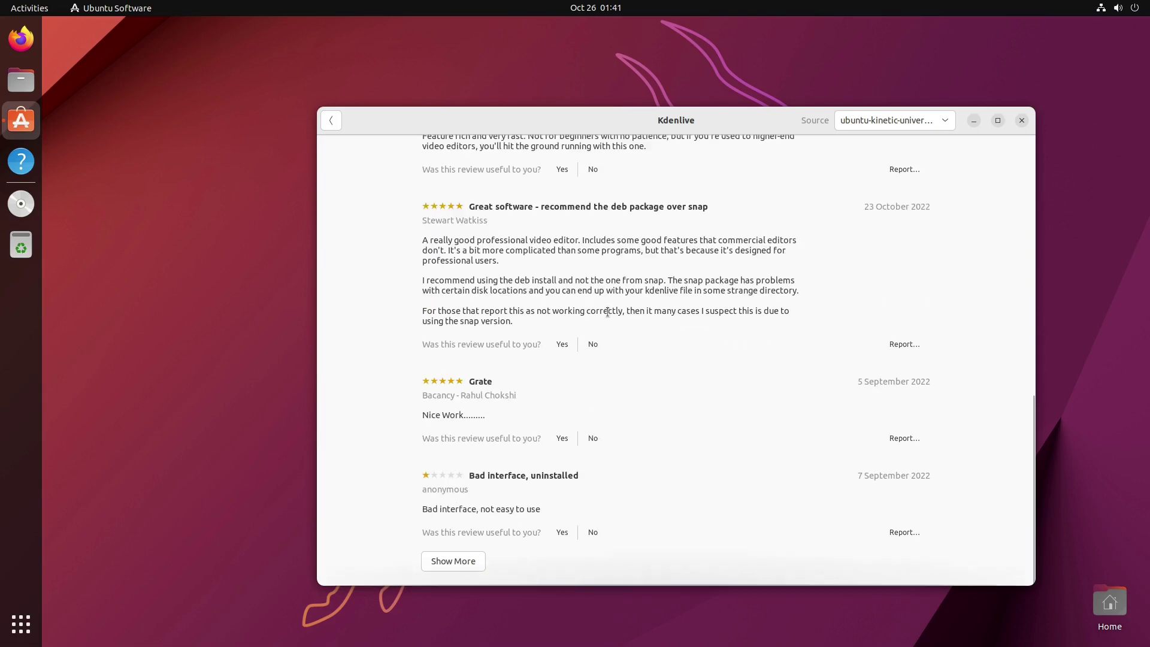
scroll(775, 497, "up", 10)
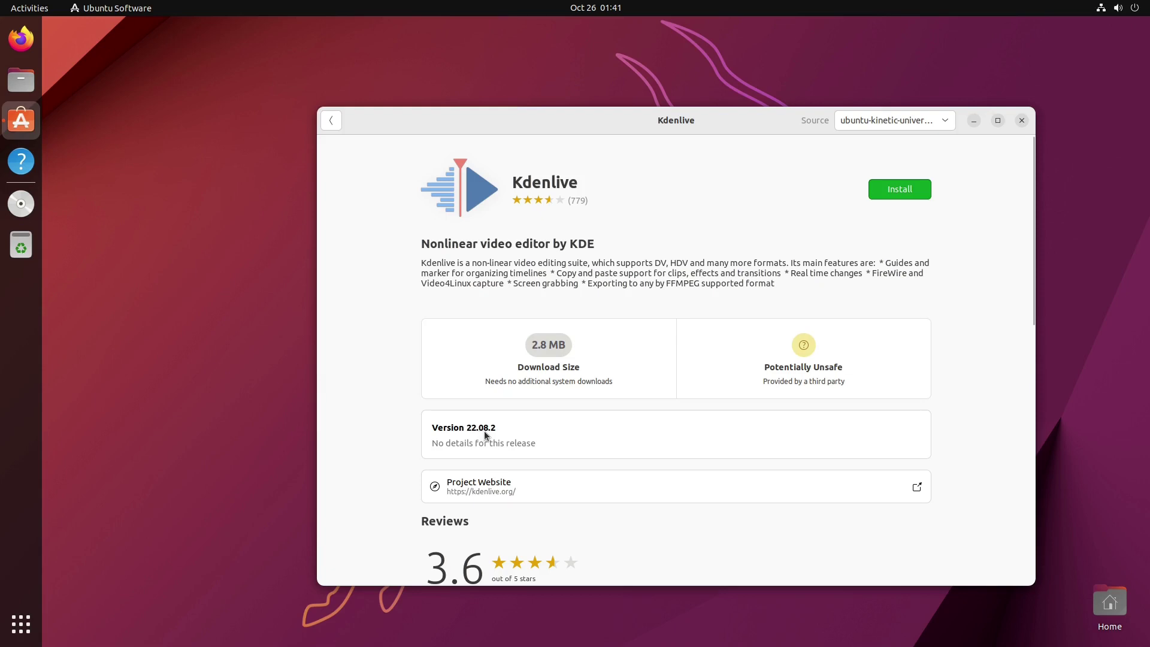
left_click(335, 122)
Step: Check the second kdenlive result's snap channels (stable 22.08.1), then return to the results
left_click(515, 246)
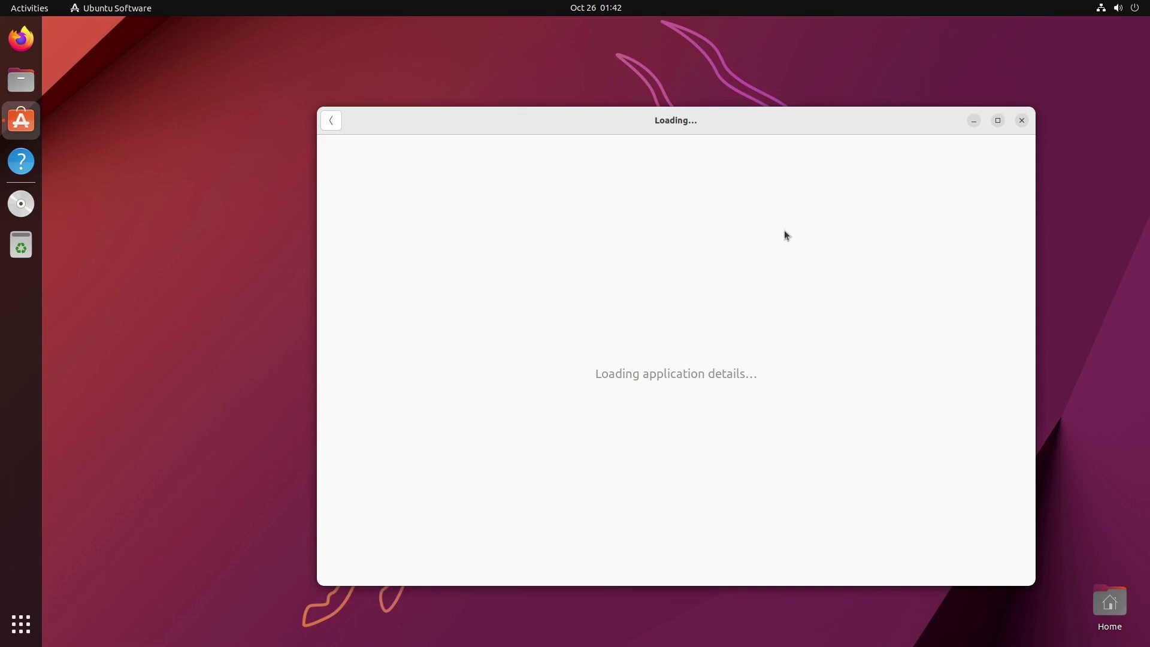
left_click(938, 120)
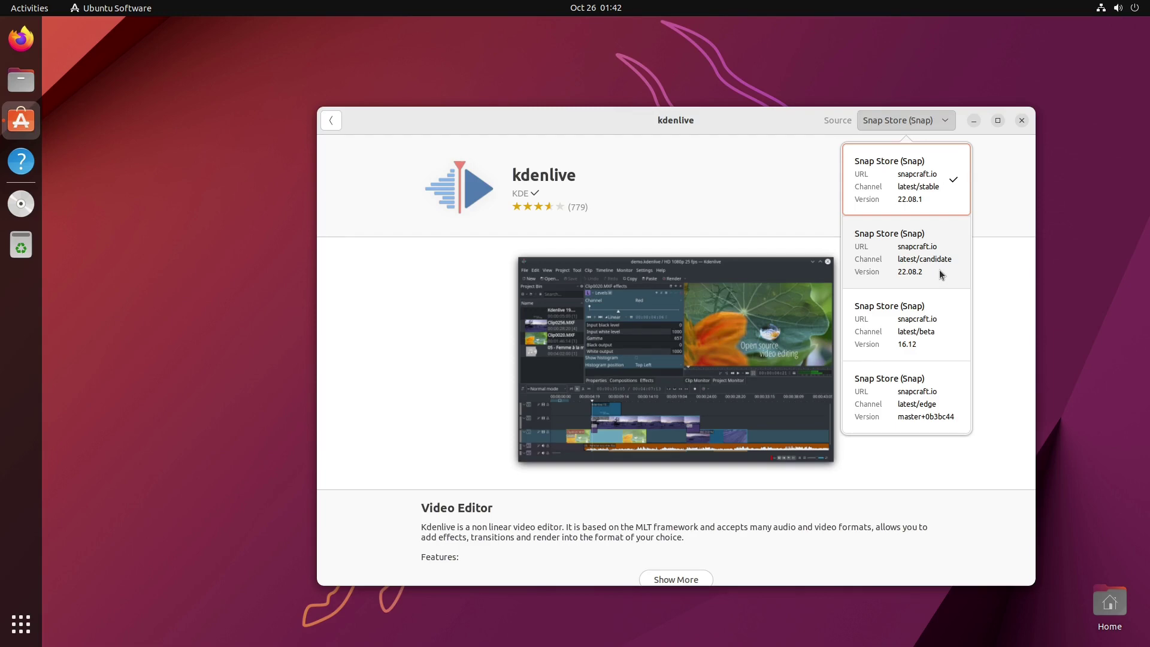
left_click(338, 129)
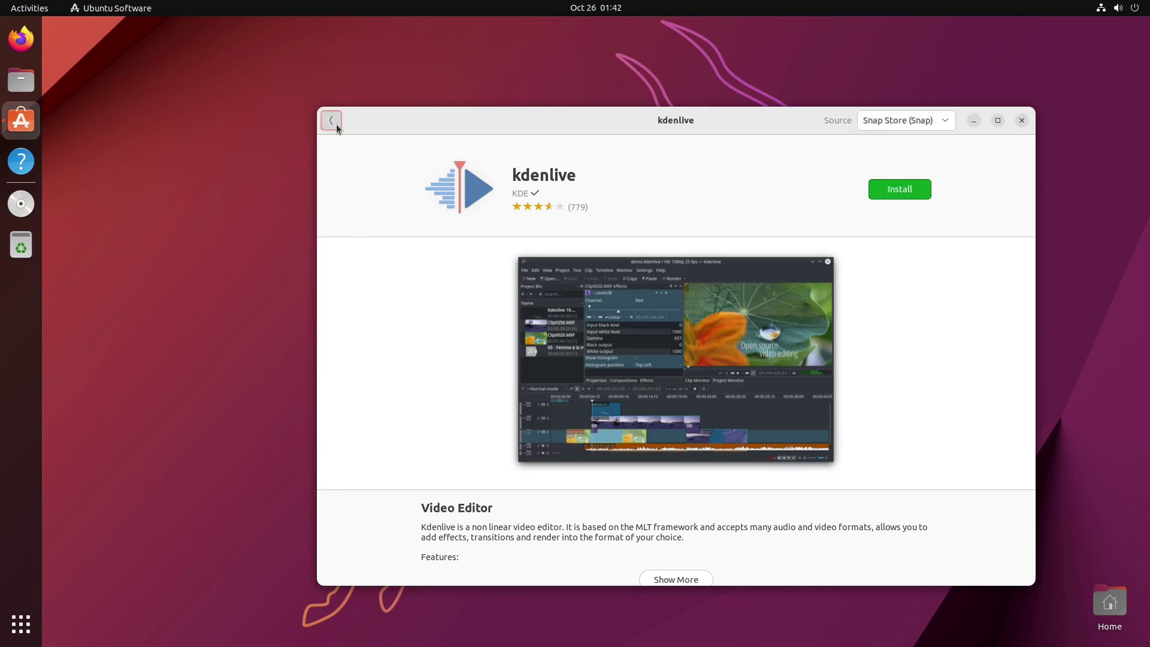
left_click(331, 120)
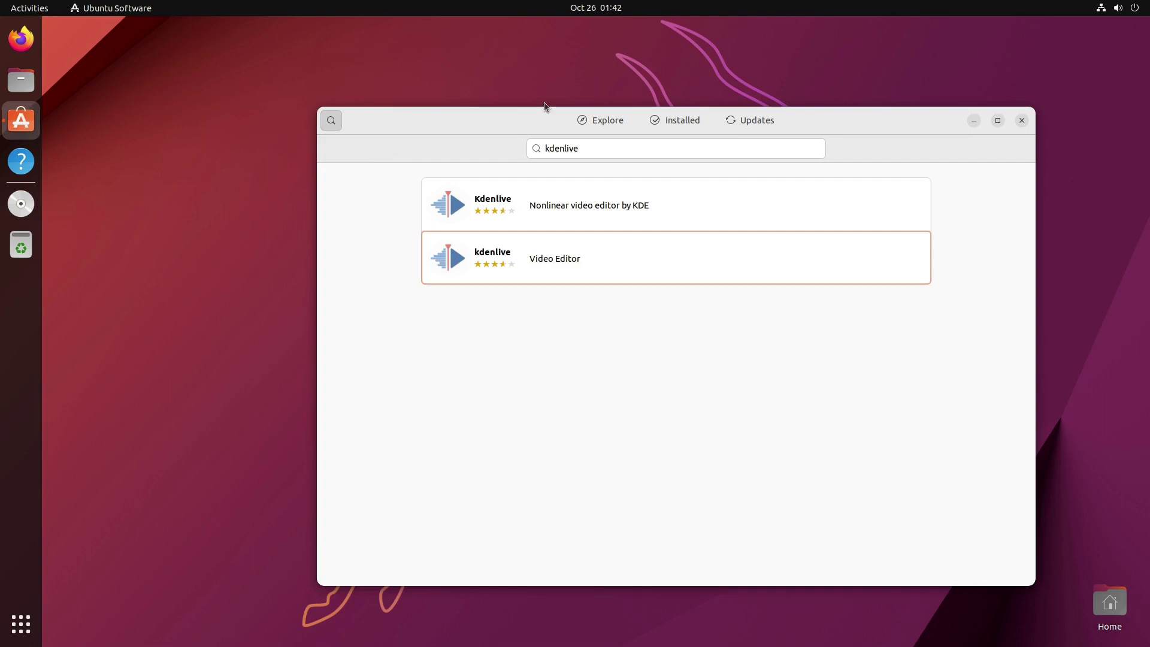
Step: Clear the kdenlive search text and scroll the Explore page down to New & Updated
key("ctrl+f")
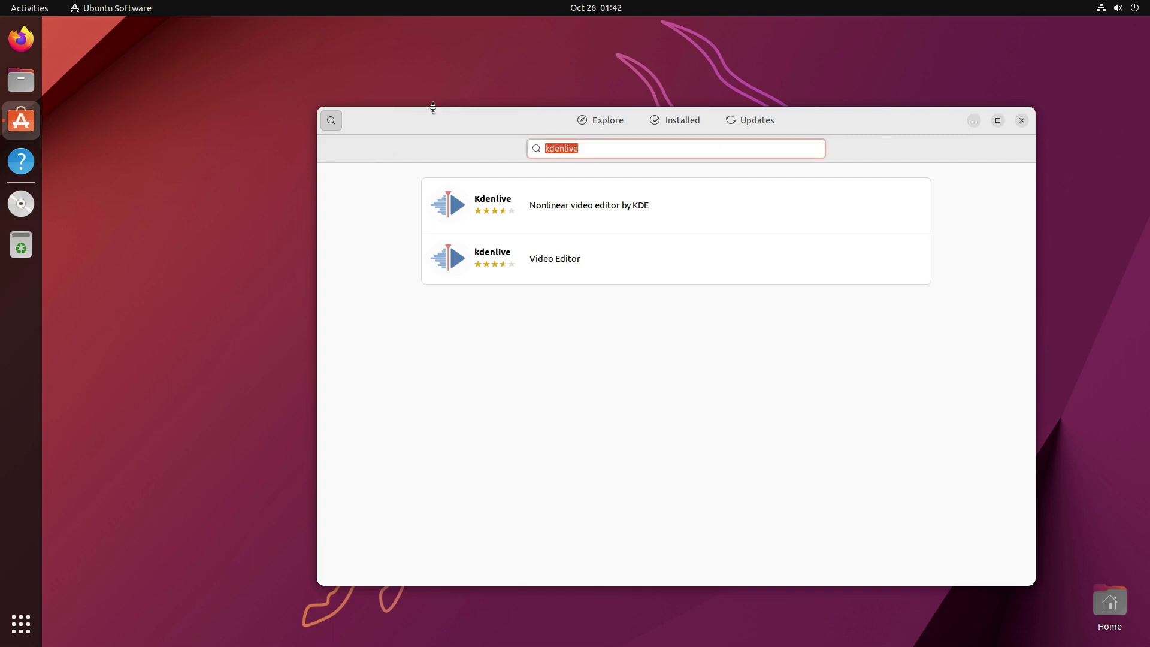
key("BackSpace")
left_click(333, 120)
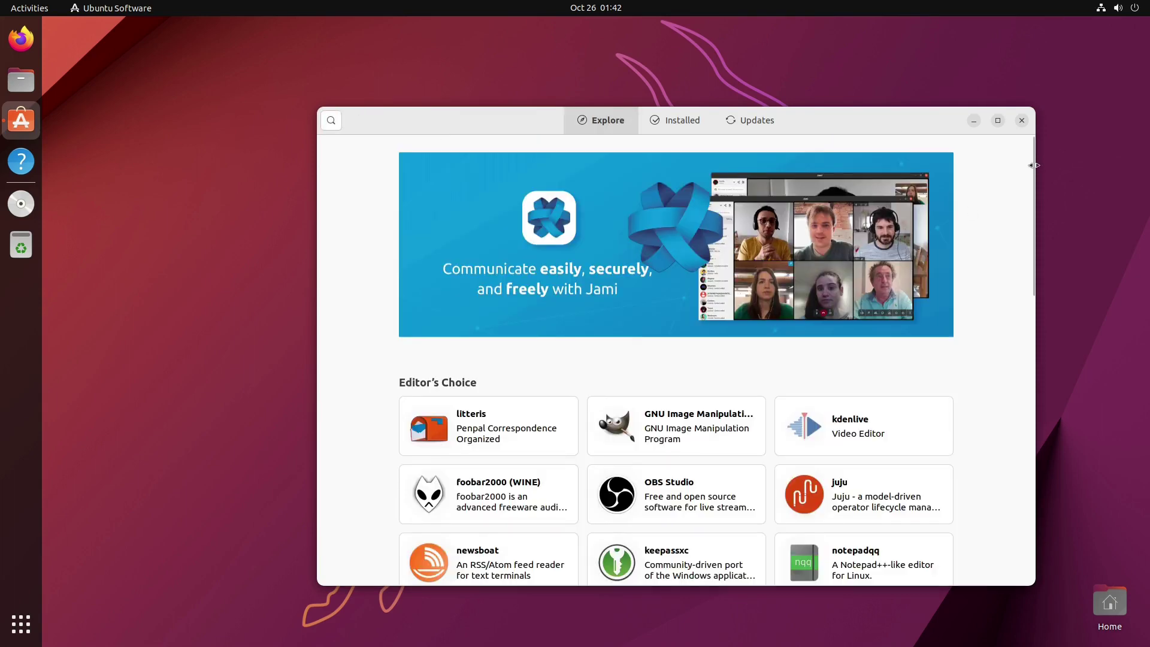
scroll(929, 468, "down", 3)
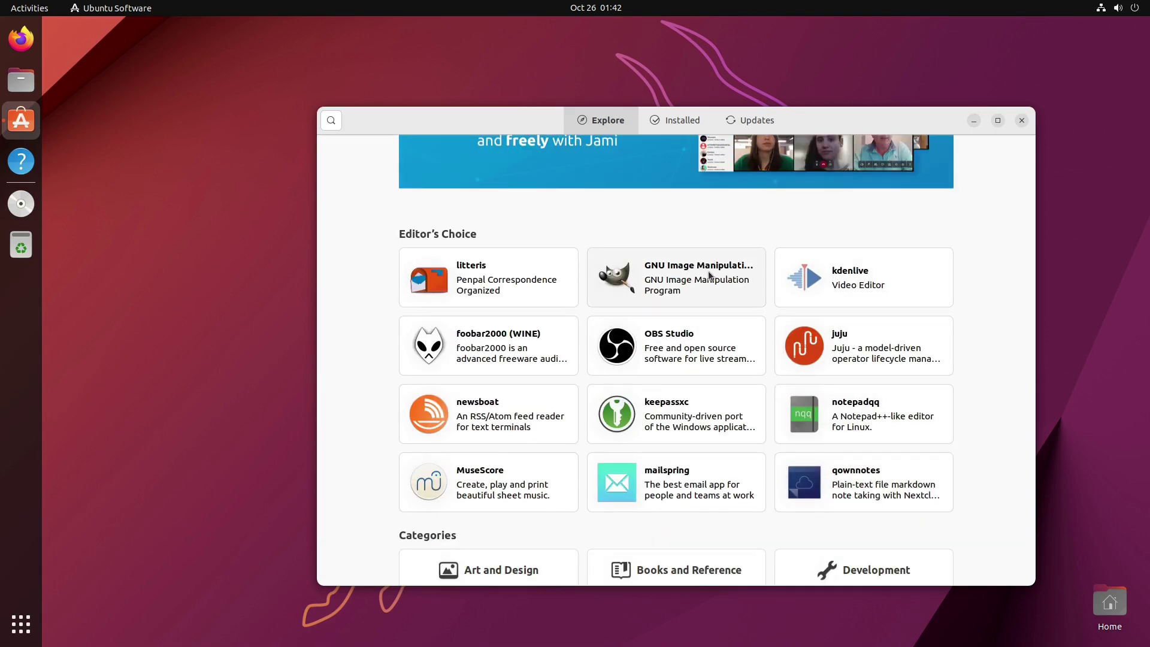
scroll(812, 259, "down", 3)
scroll(809, 255, "down", 10)
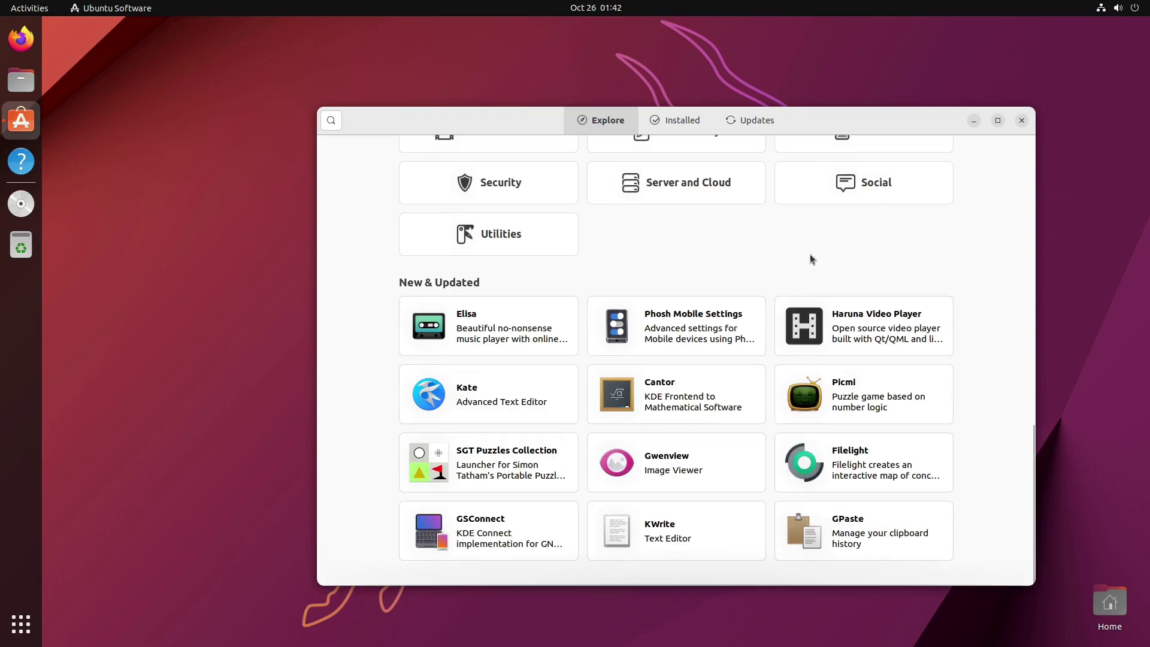
scroll(810, 254, "up", 16)
Step: Inspect GIMP's snap and deb sources, then close Ubuntu Software and show the app grid
left_click(717, 437)
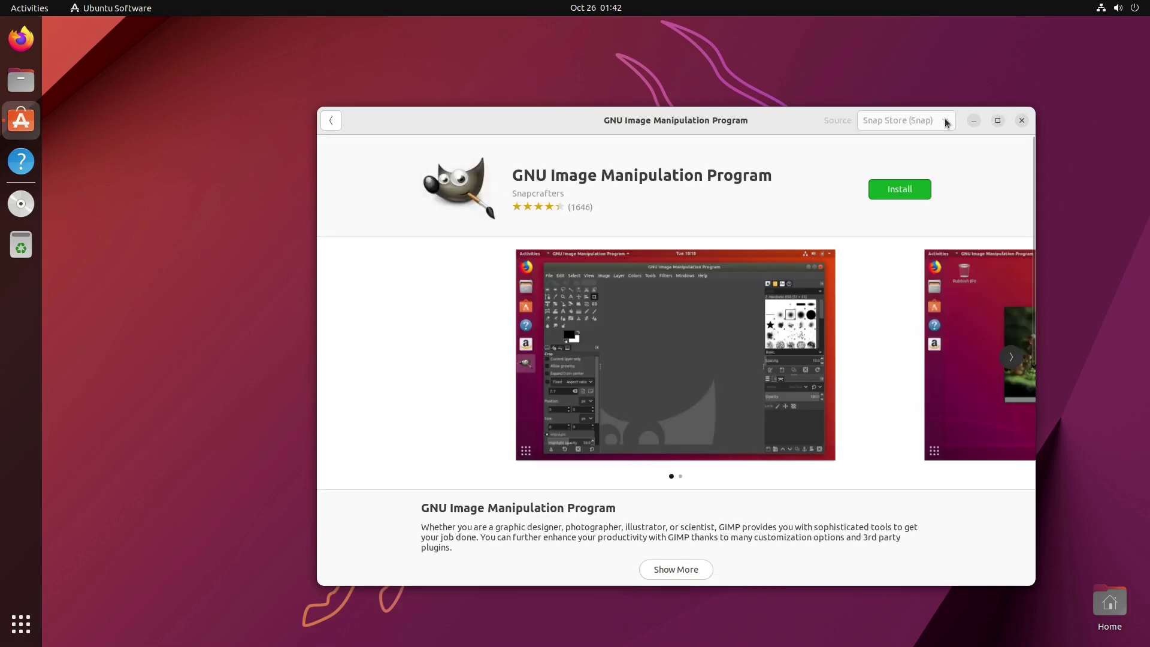
left_click(946, 120)
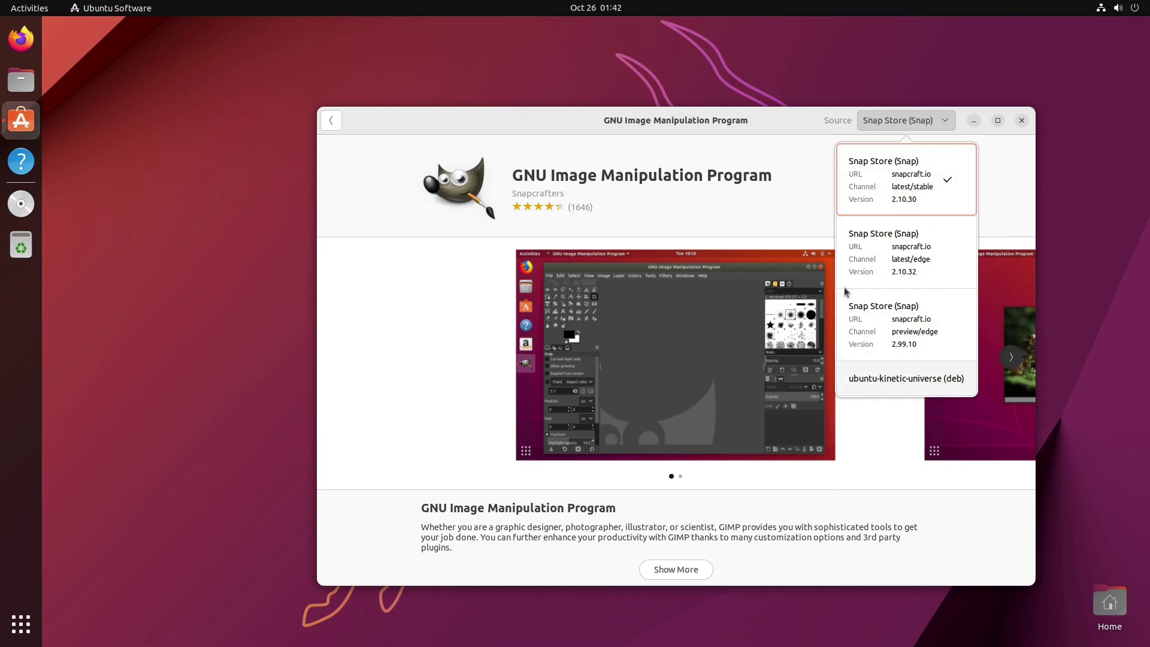
left_click(323, 123)
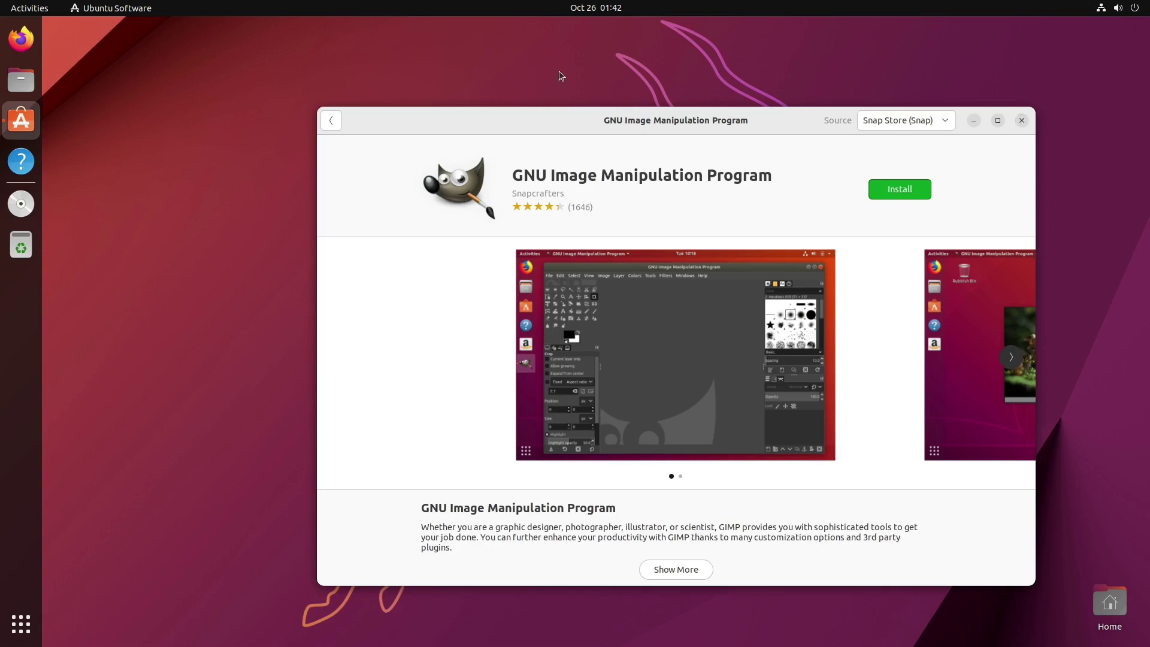
left_click(330, 121)
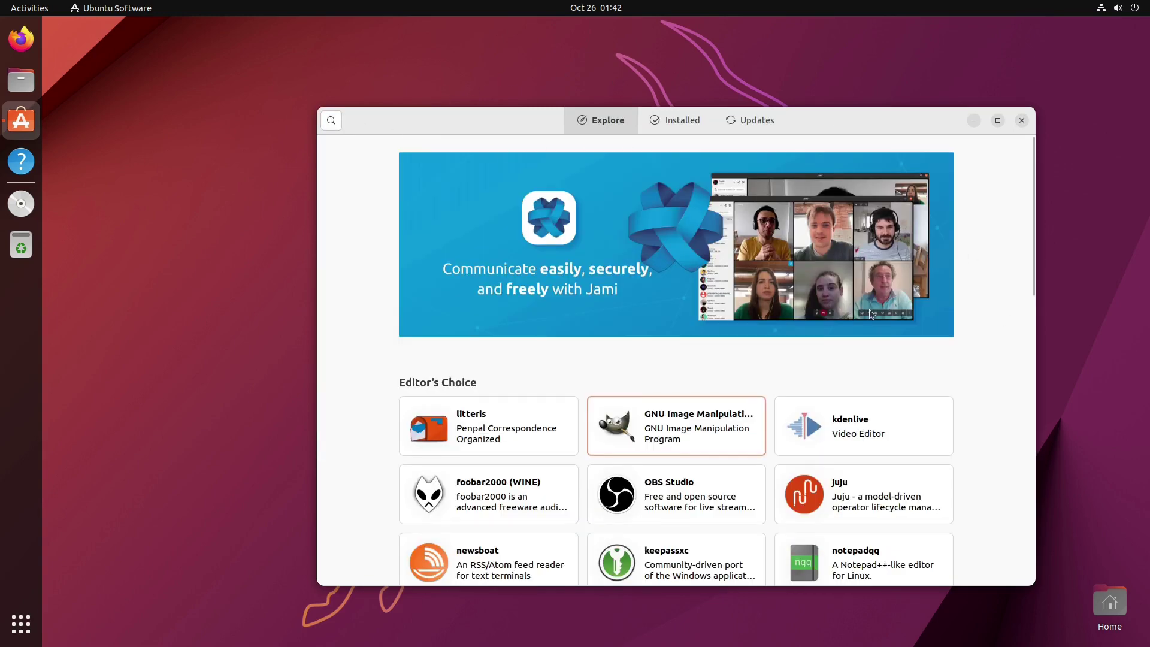
scroll(929, 357, "down", 10)
scroll(984, 405, "up", 10)
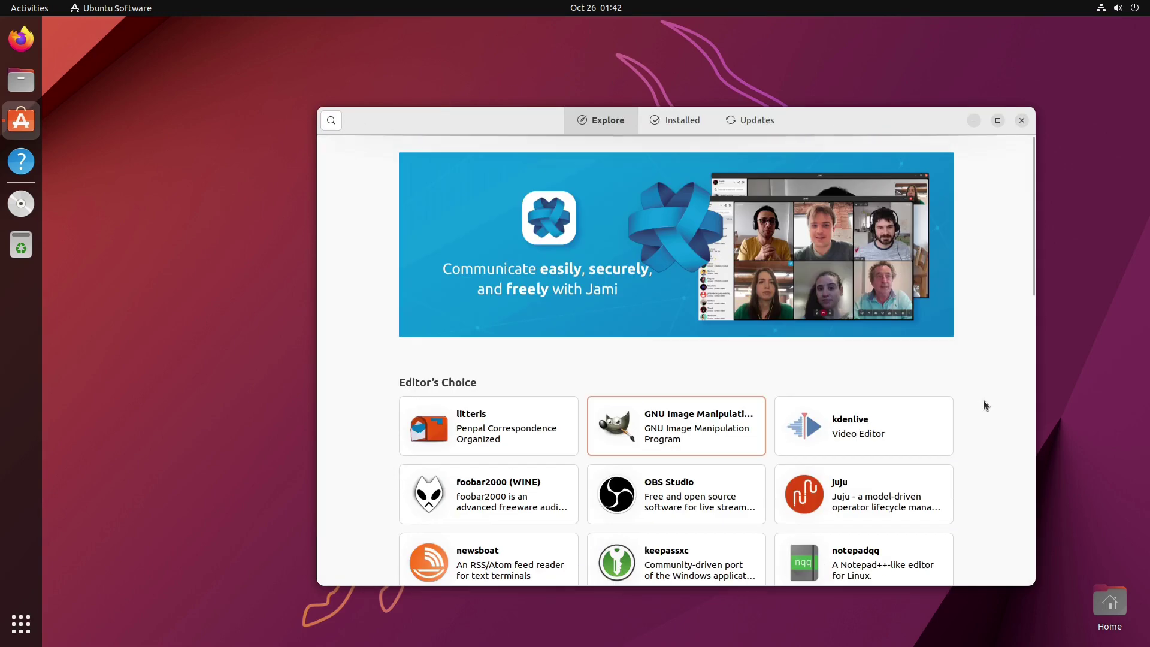
left_click(1023, 121)
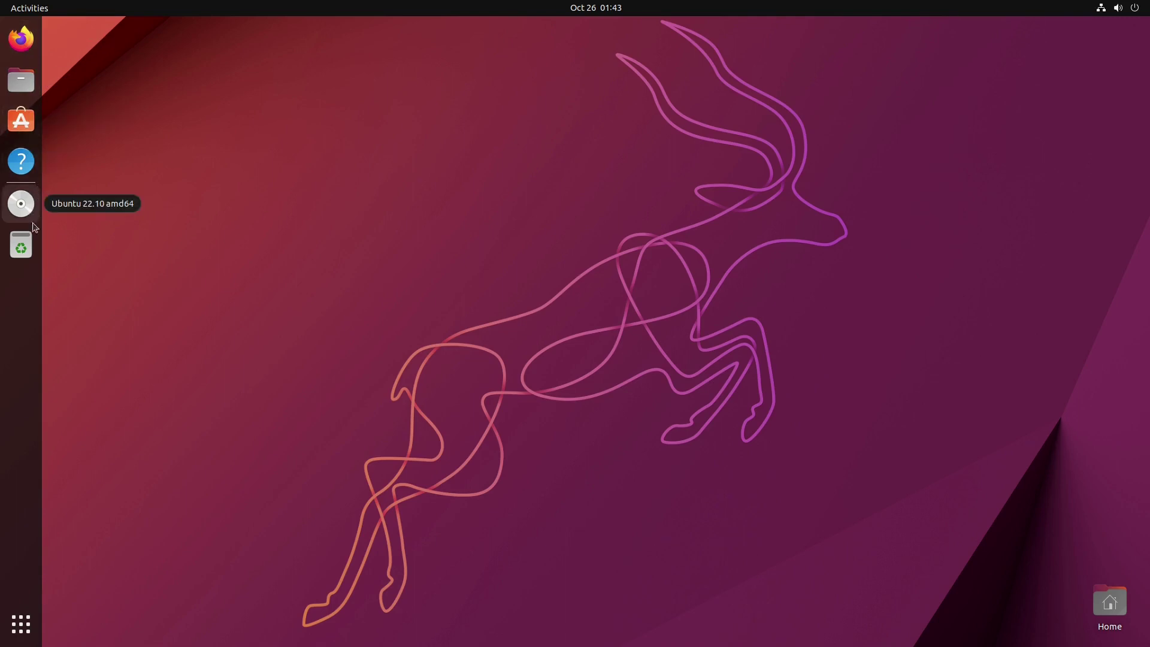
left_click(24, 624)
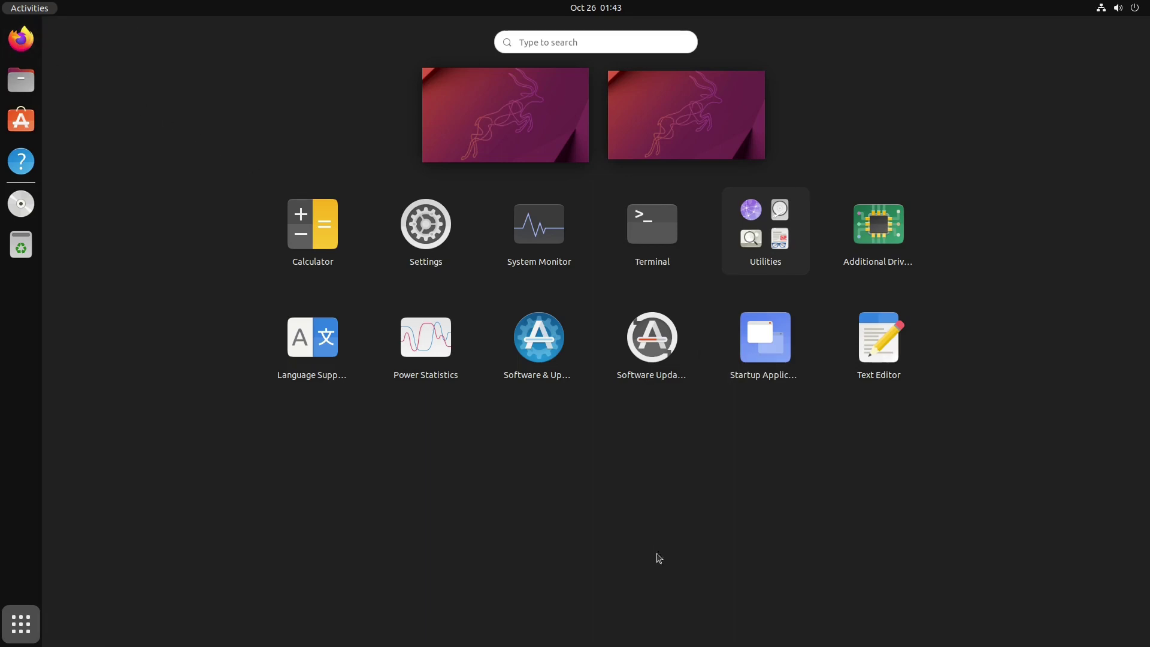
left_click(923, 336)
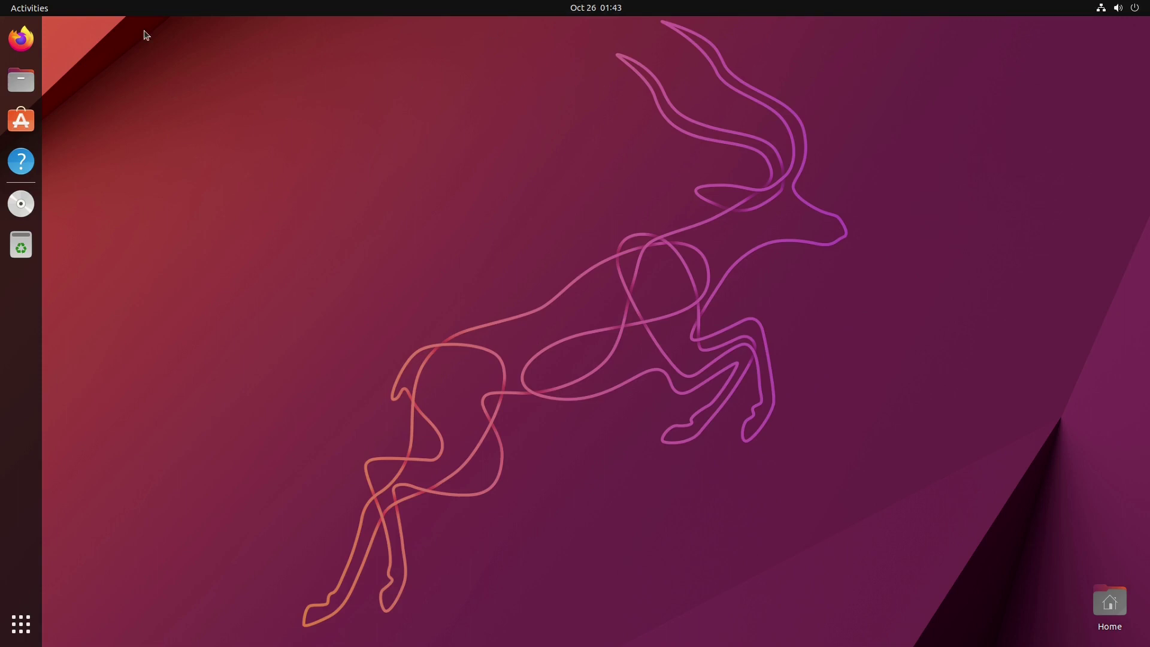
left_click(1137, 10)
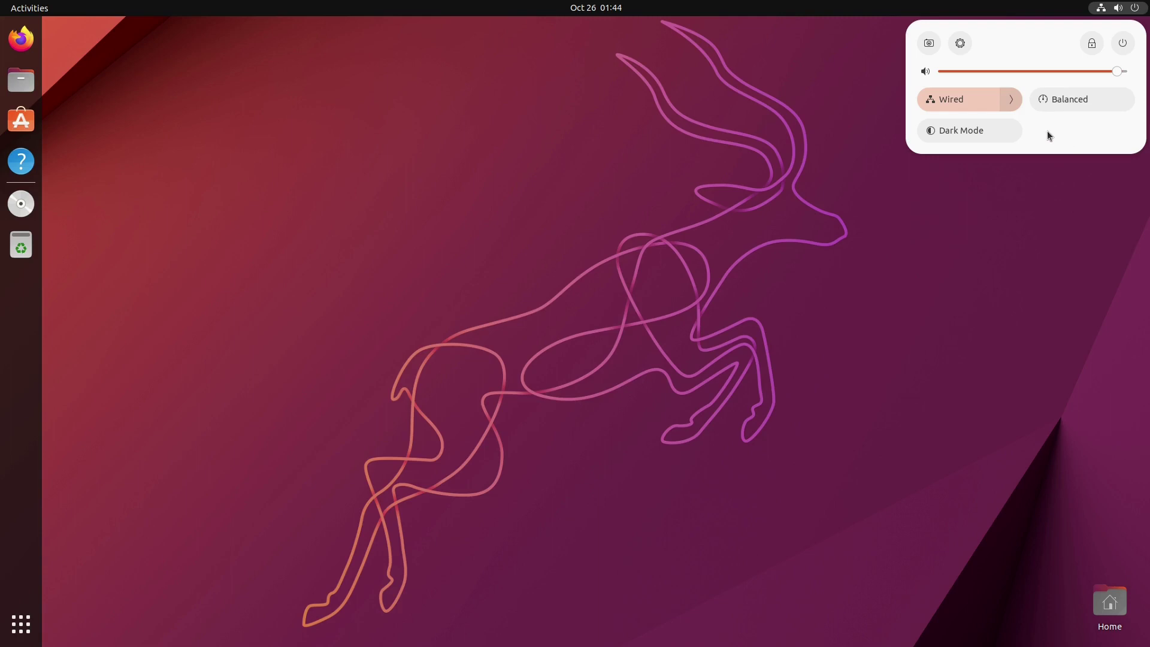
Step: Toggle Dark Mode and Power Saver on and back off, leaving Balanced power mode
left_click(980, 133)
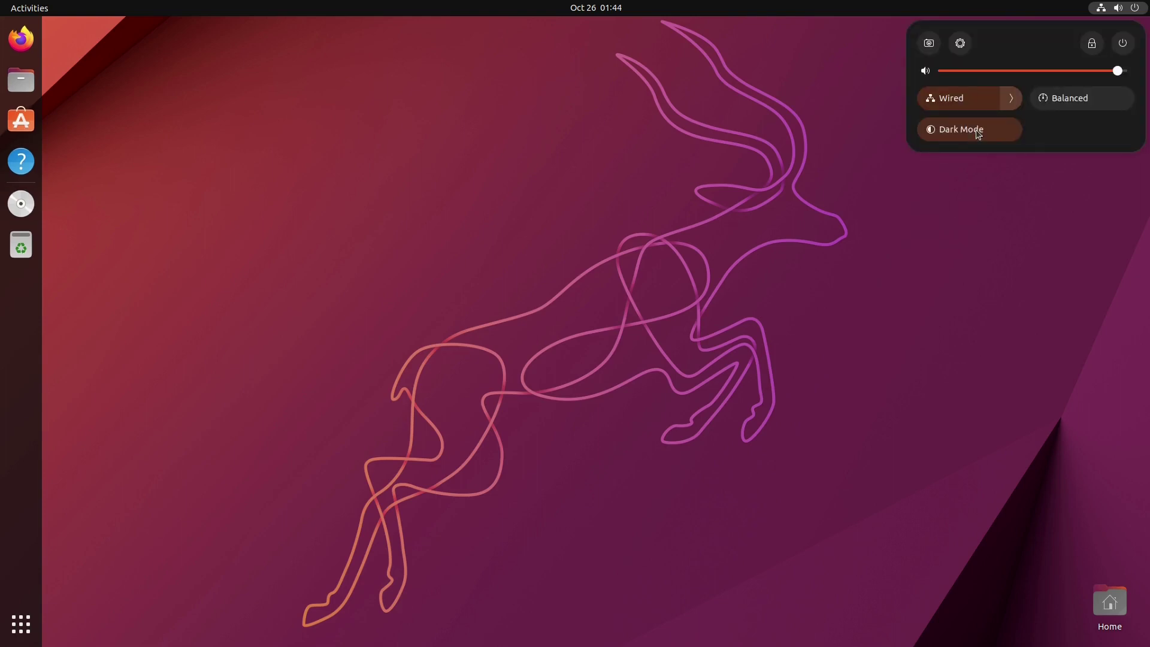
left_click(979, 132)
left_click(1076, 104)
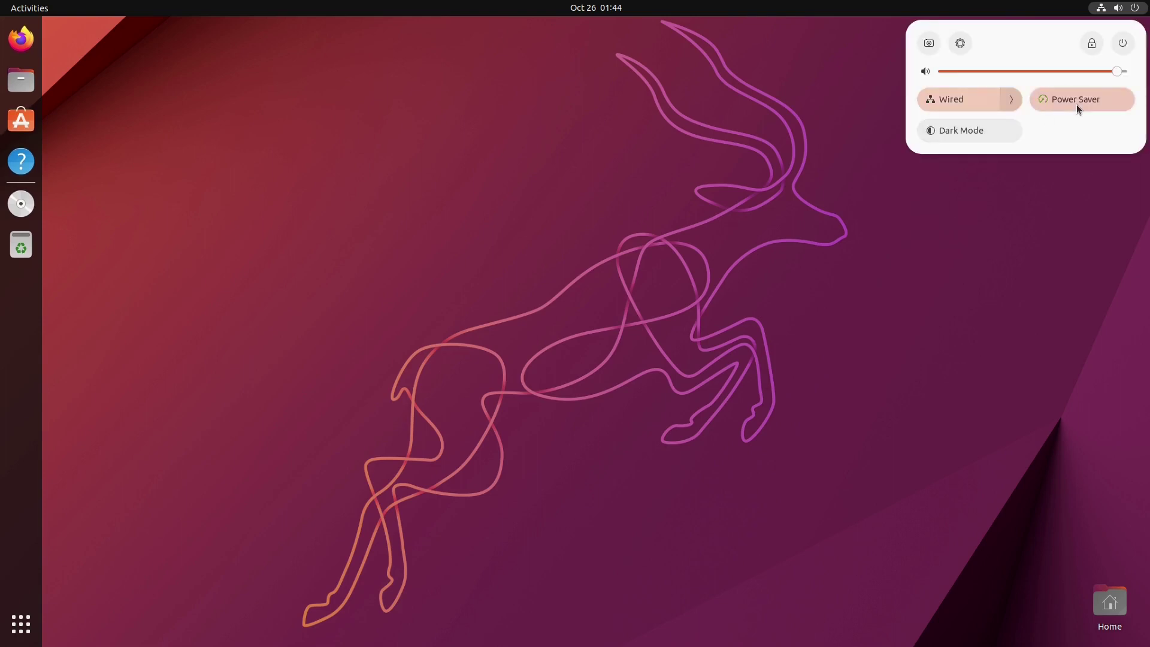
left_click(1078, 95)
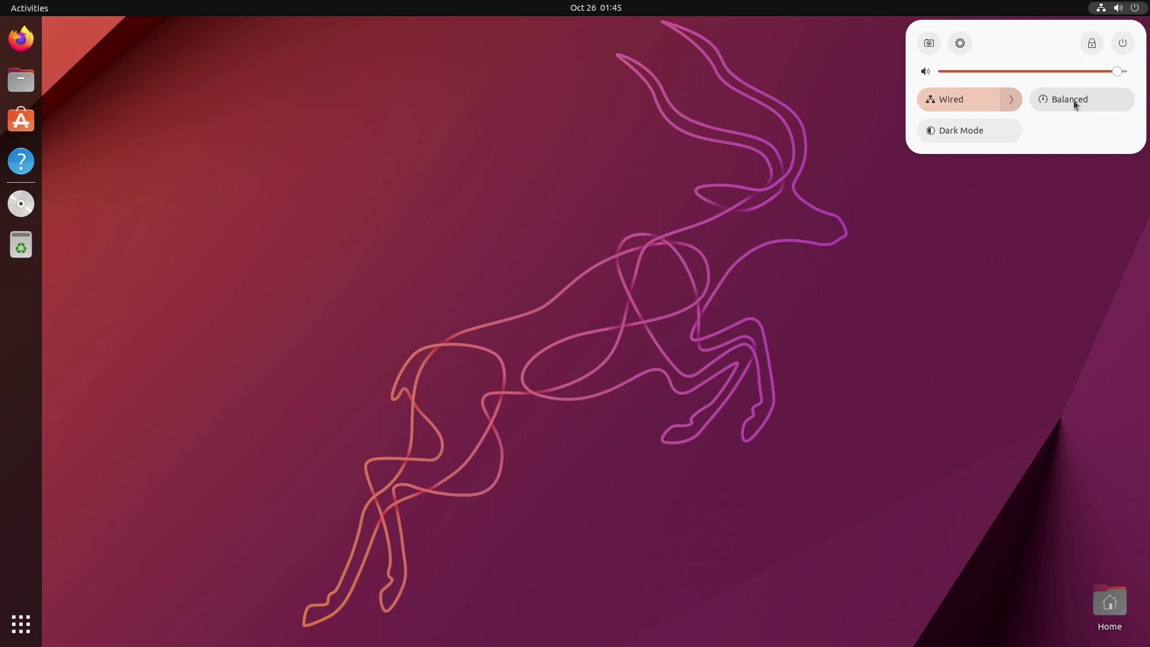
left_click(1074, 103)
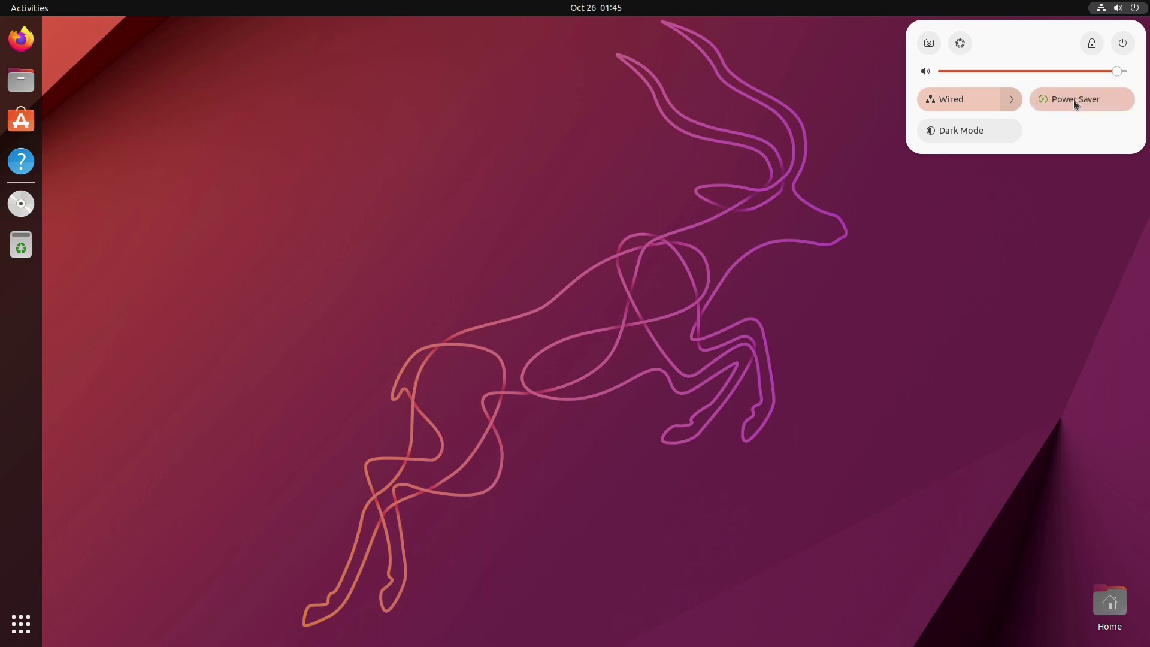
left_click(1109, 103)
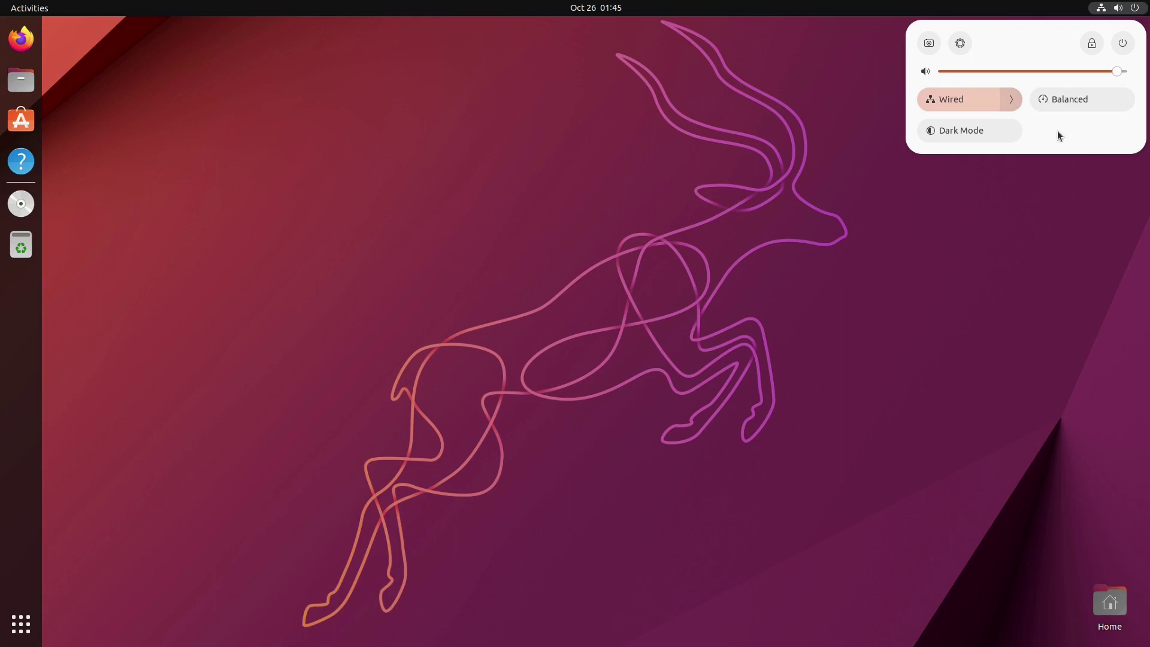
Step: Expand and collapse the Wired connection options, then start a screenshot
left_click(1013, 99)
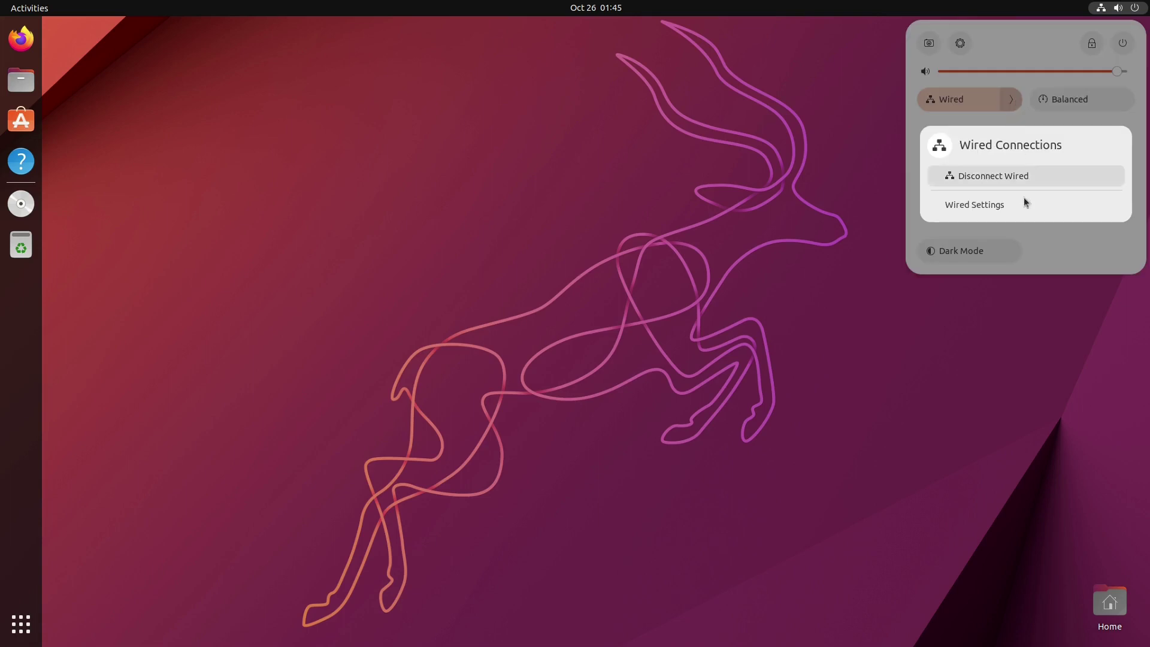
left_click(1120, 259)
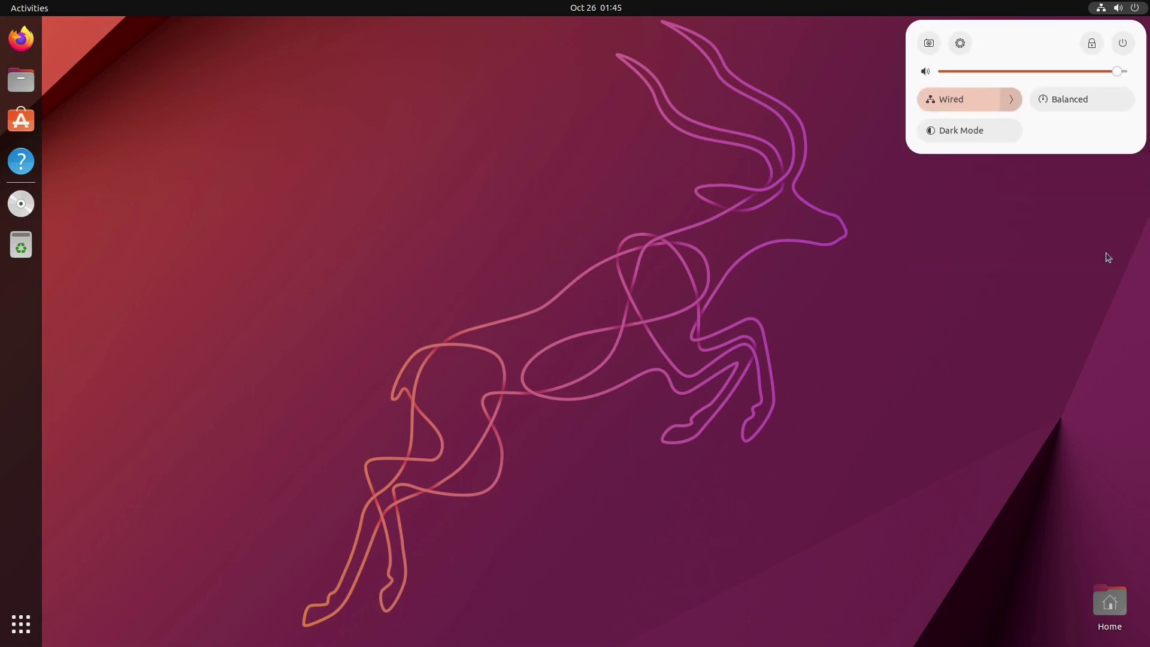
left_click(927, 43)
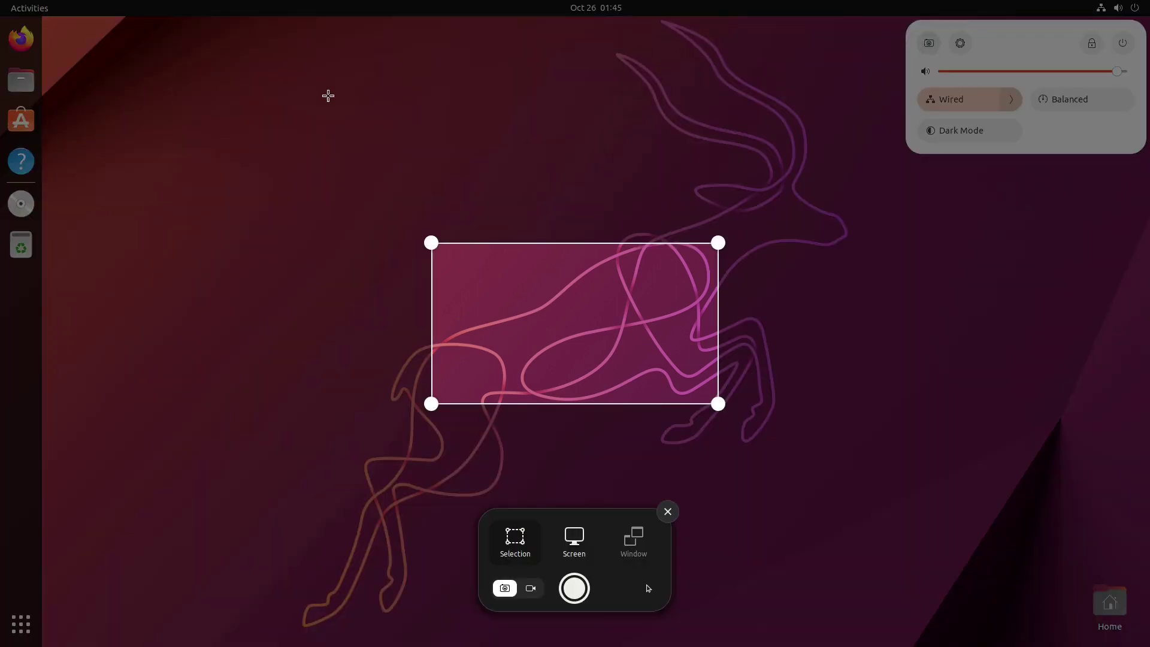
Step: Enlarge the selected desktop area and capture it as a still screenshot
left_click_drag(307, 151, 270, 116)
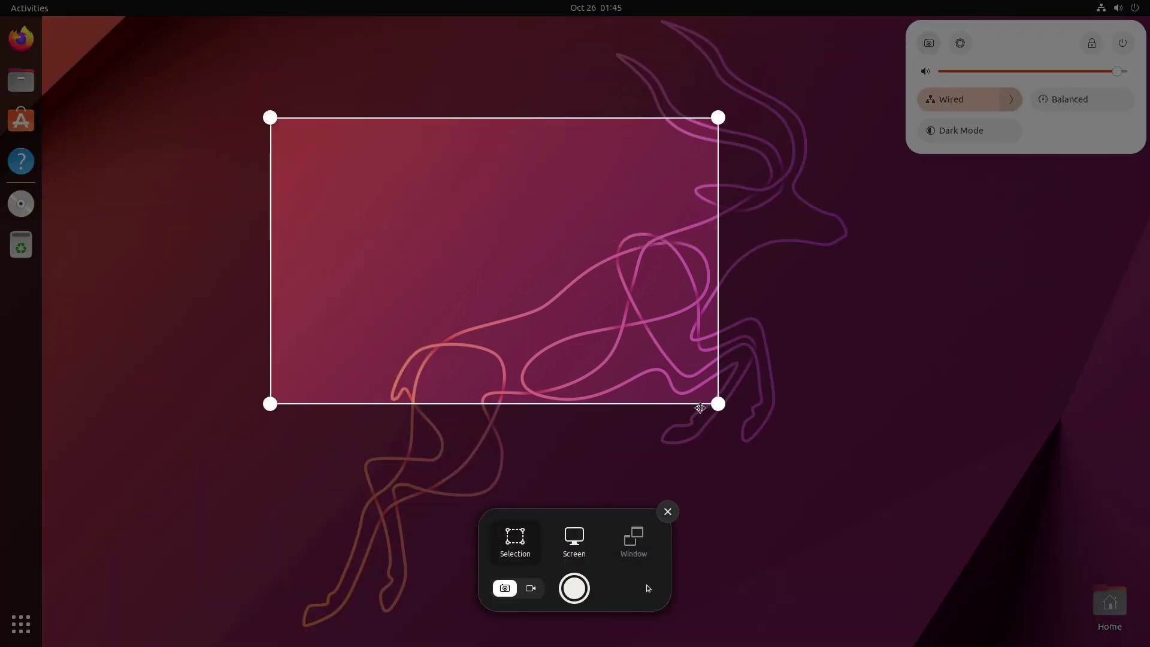
left_click_drag(718, 404, 823, 511)
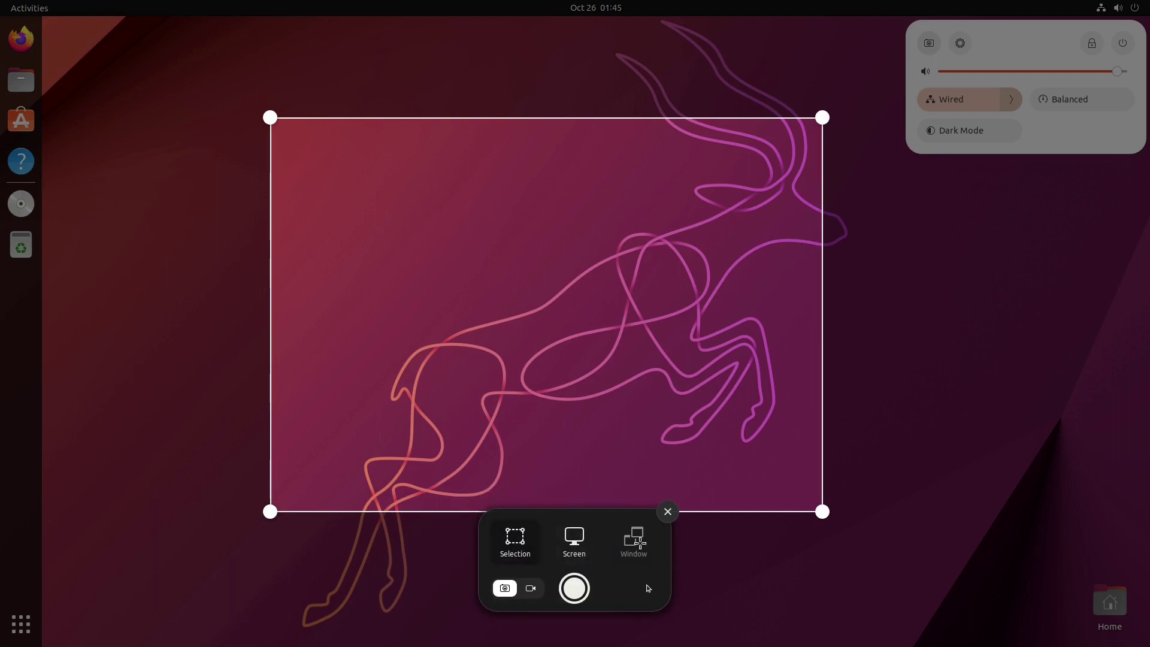
left_click(533, 591)
left_click(507, 588)
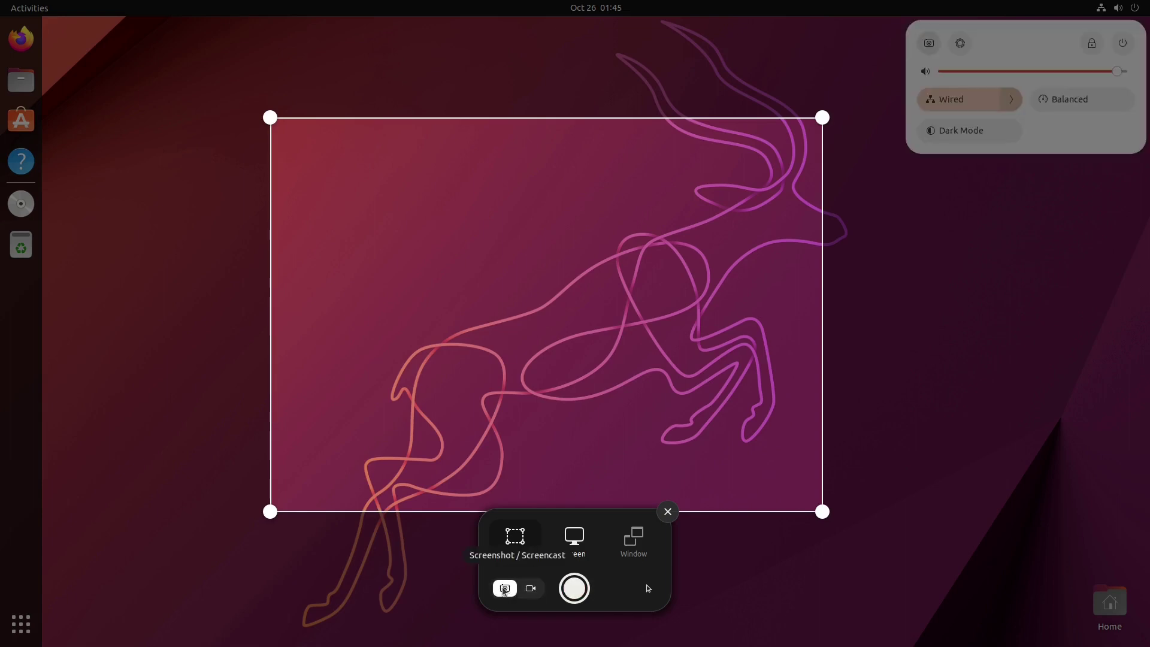
left_click(576, 592)
mouse_move(565, 43)
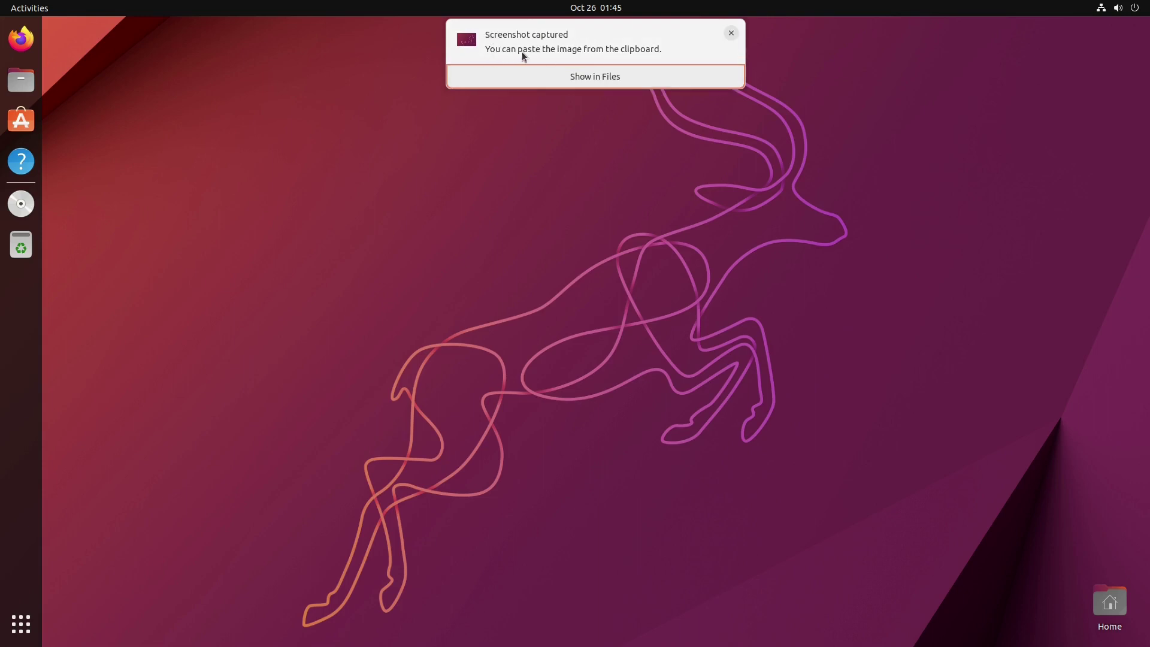
Step: View the new screenshot from Pictures/Screenshots in Image Viewer, close both windows, and show quick settings
left_click(602, 77)
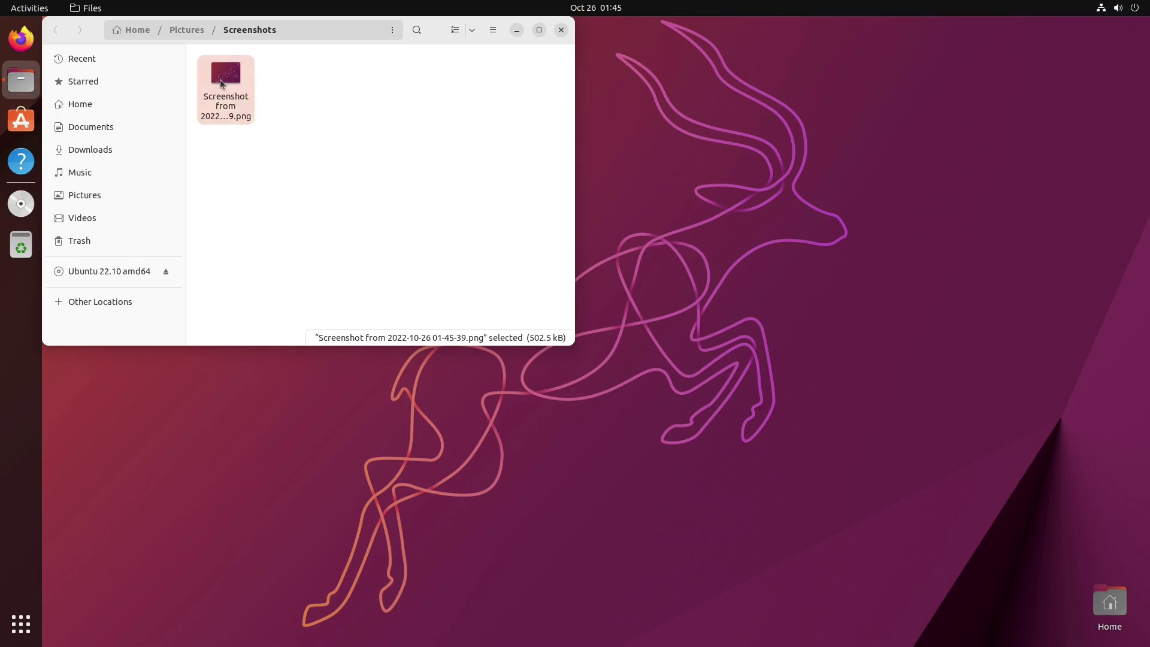
double_click(221, 84)
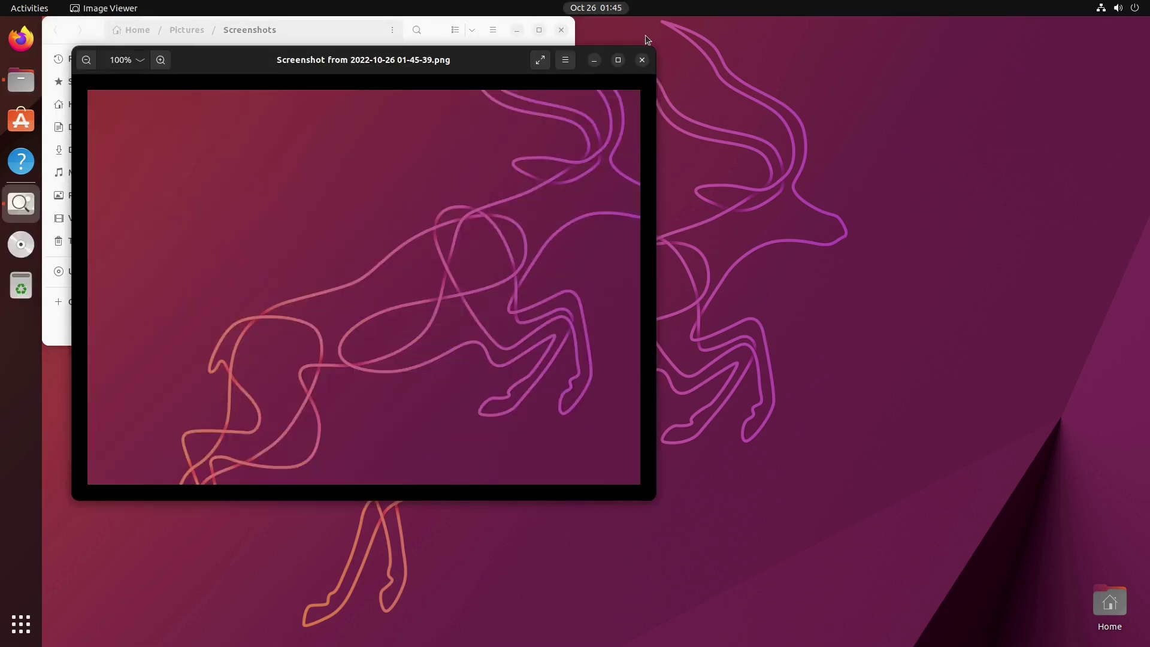
left_click(642, 60)
left_click(561, 30)
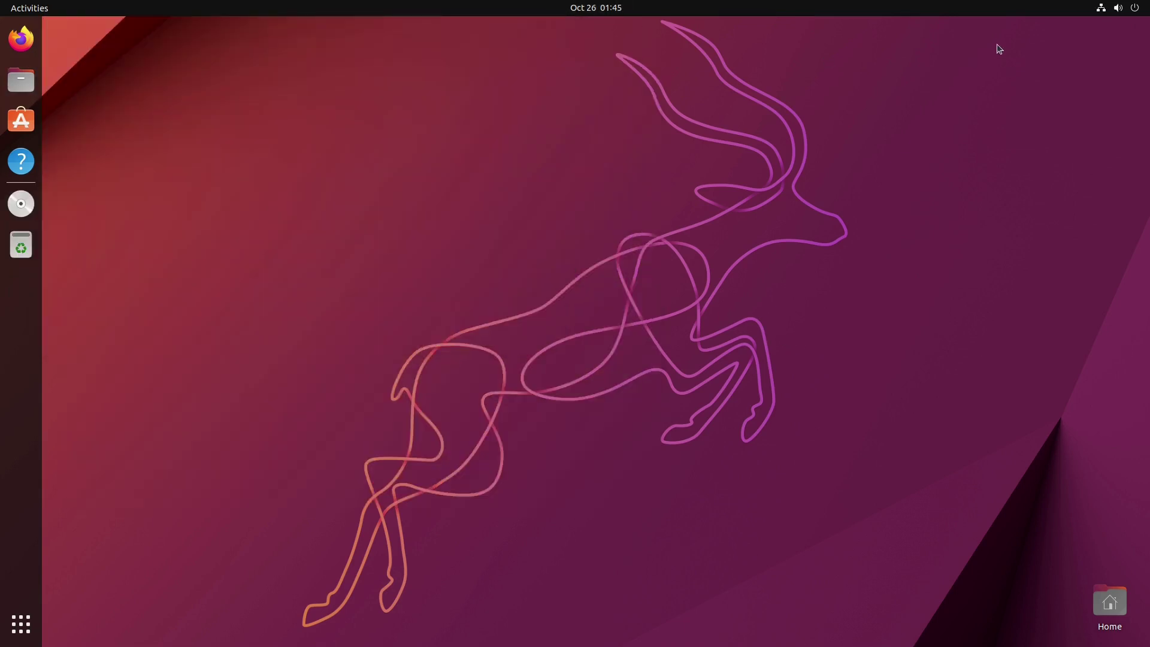
left_click(1126, 8)
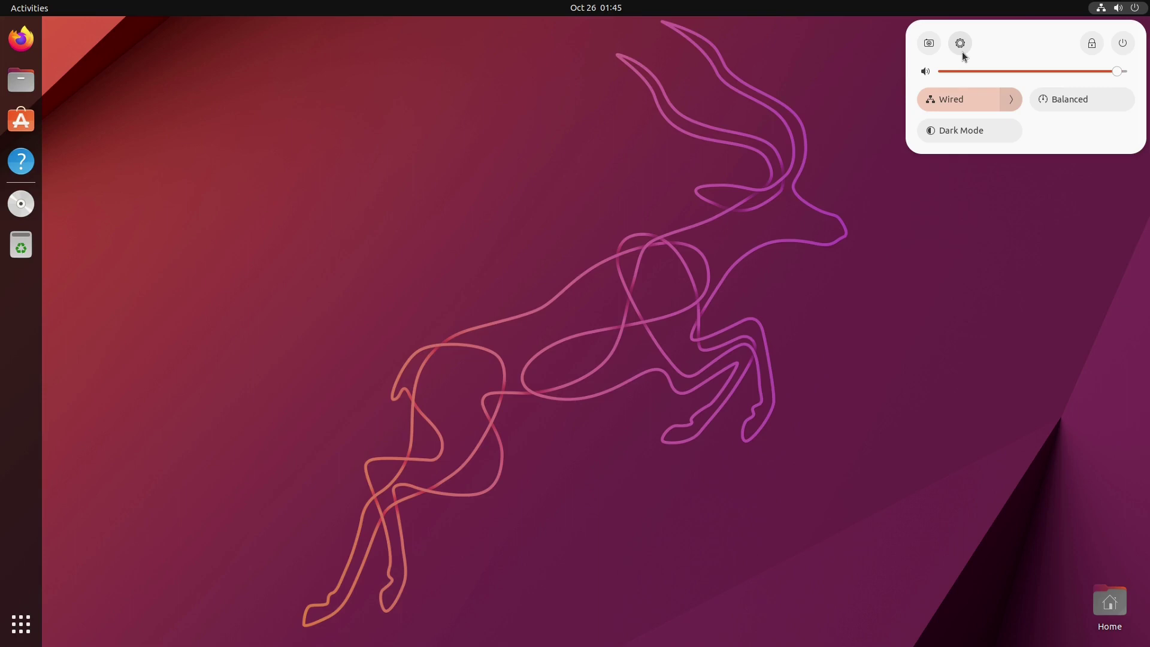
left_click(1122, 44)
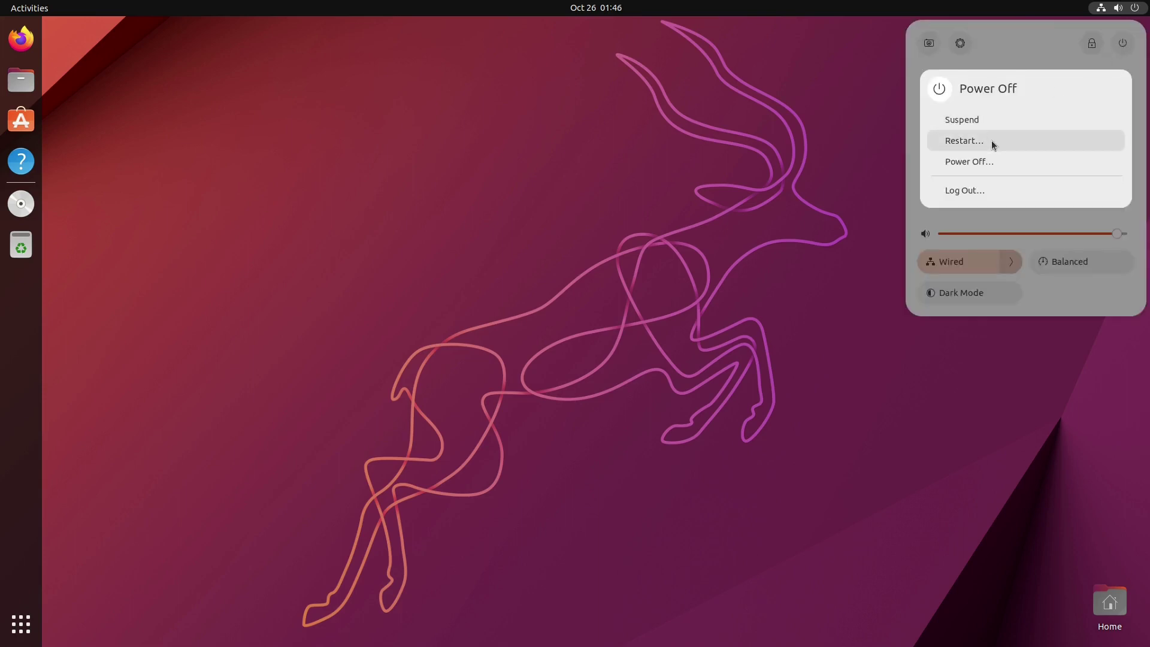
left_click(1072, 40)
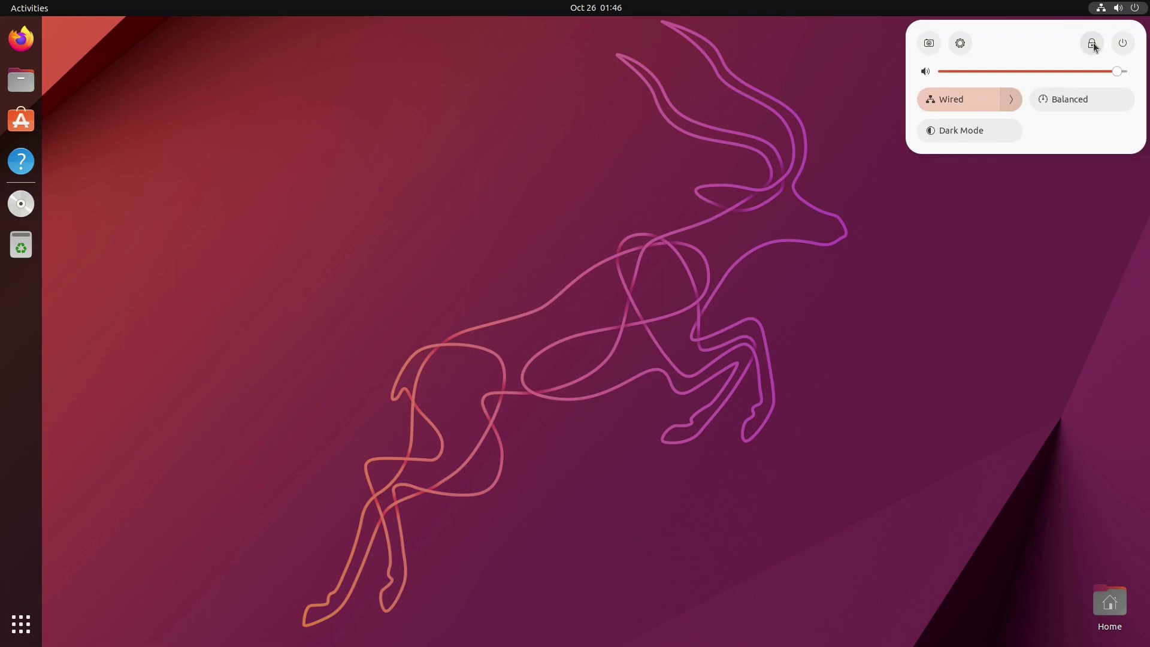
left_click(959, 43)
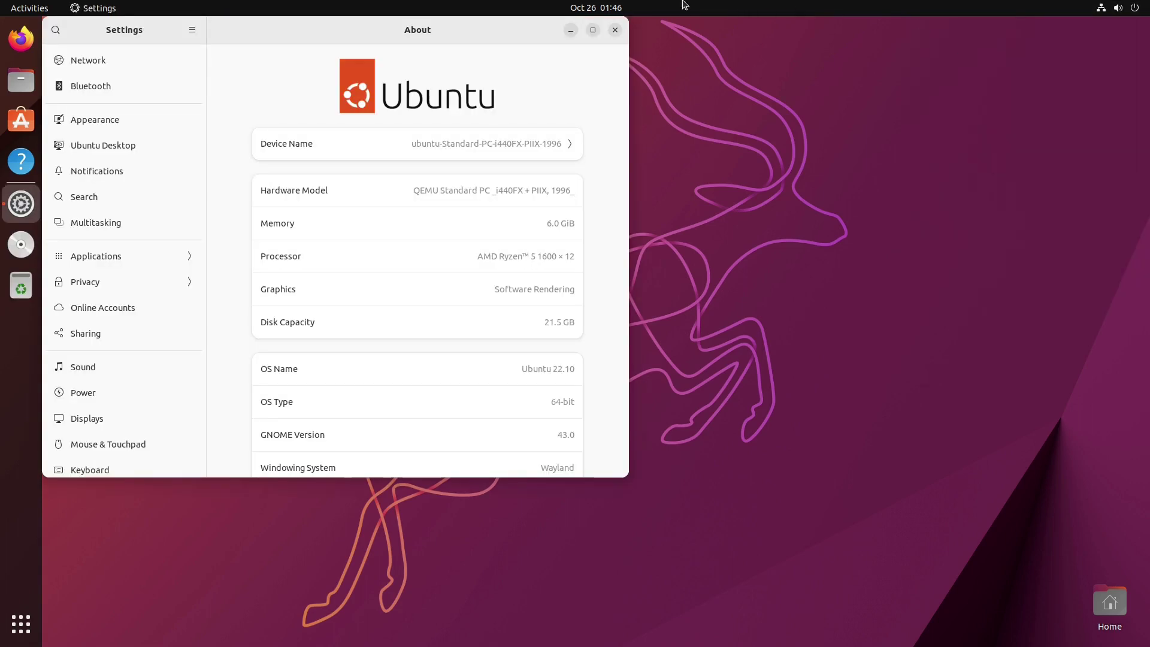
Step: Centre the Settings window and scroll through the About page's system details
left_click_drag(532, 41, 736, 128)
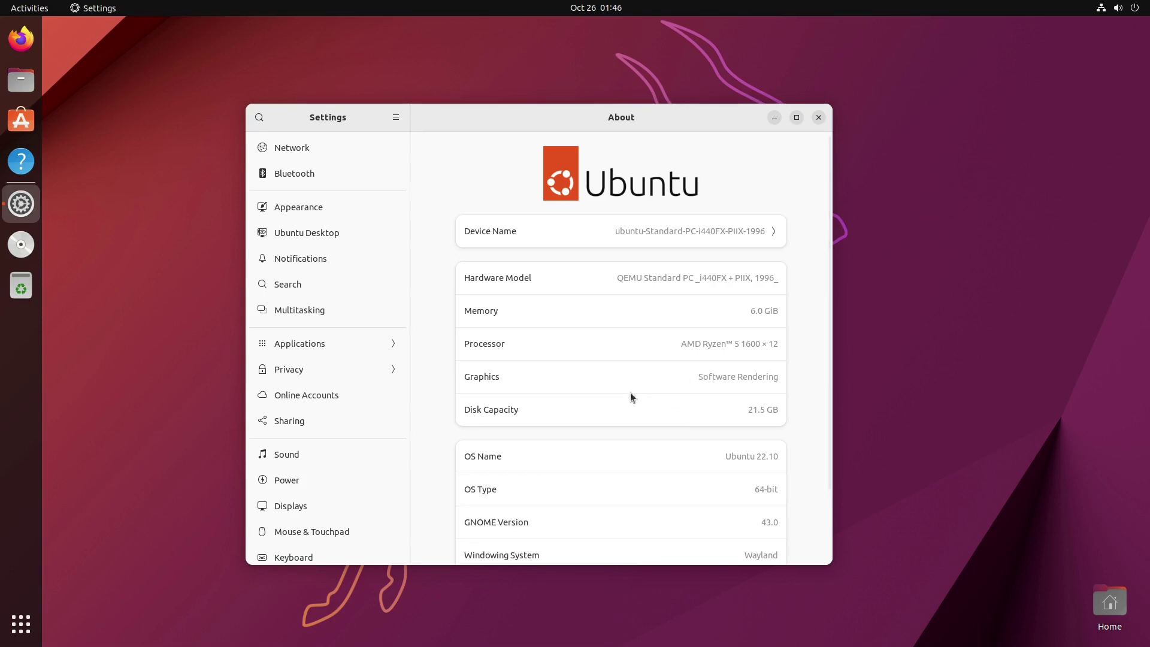
scroll(712, 387, "down", 3)
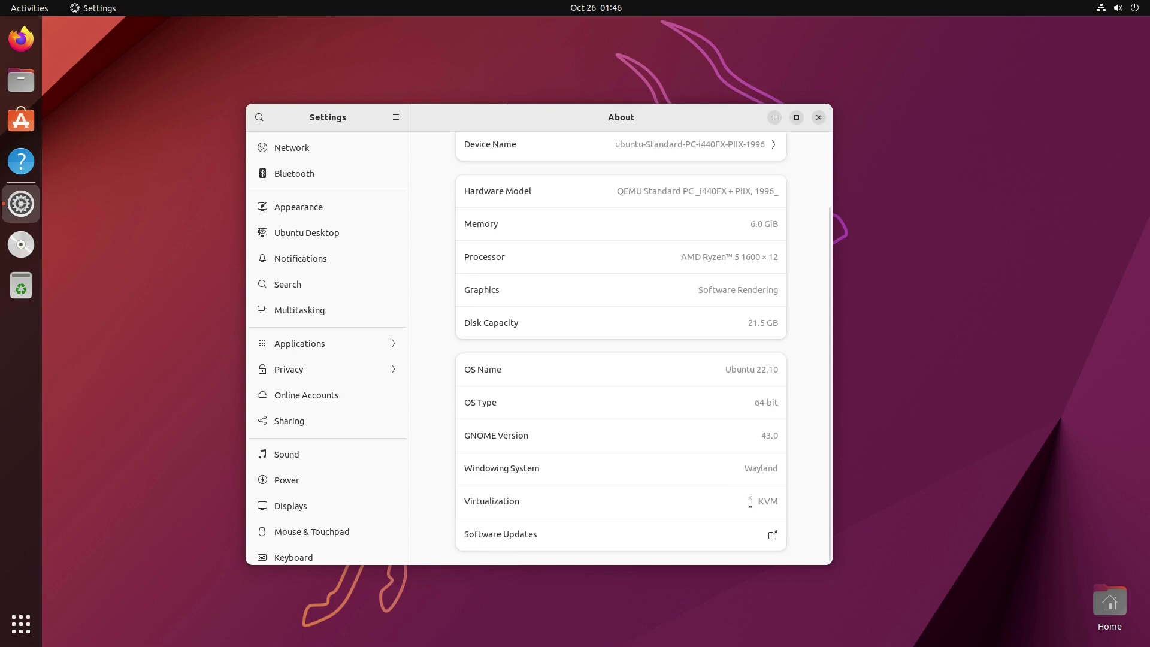
scroll(716, 464, "up", 3)
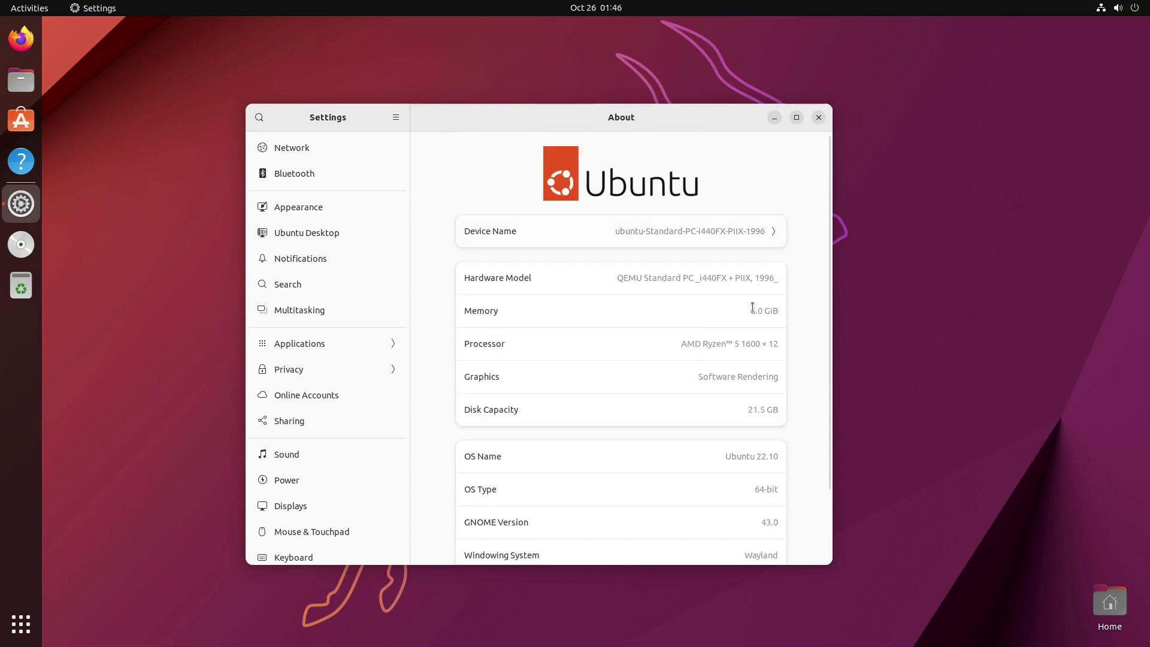
scroll(760, 466, "down", 3)
scroll(760, 414, "up", 3)
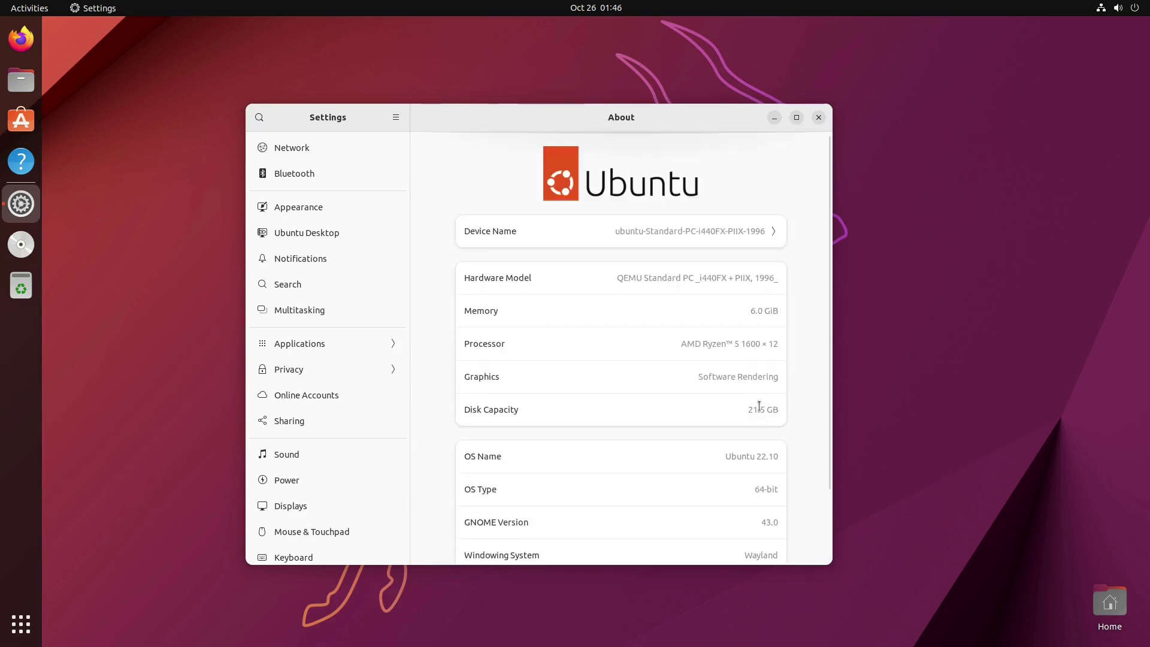
Step: Browse the Bluetooth and Network pages, ending on Bluetooth reporting No Bluetooth Found
left_click(335, 174)
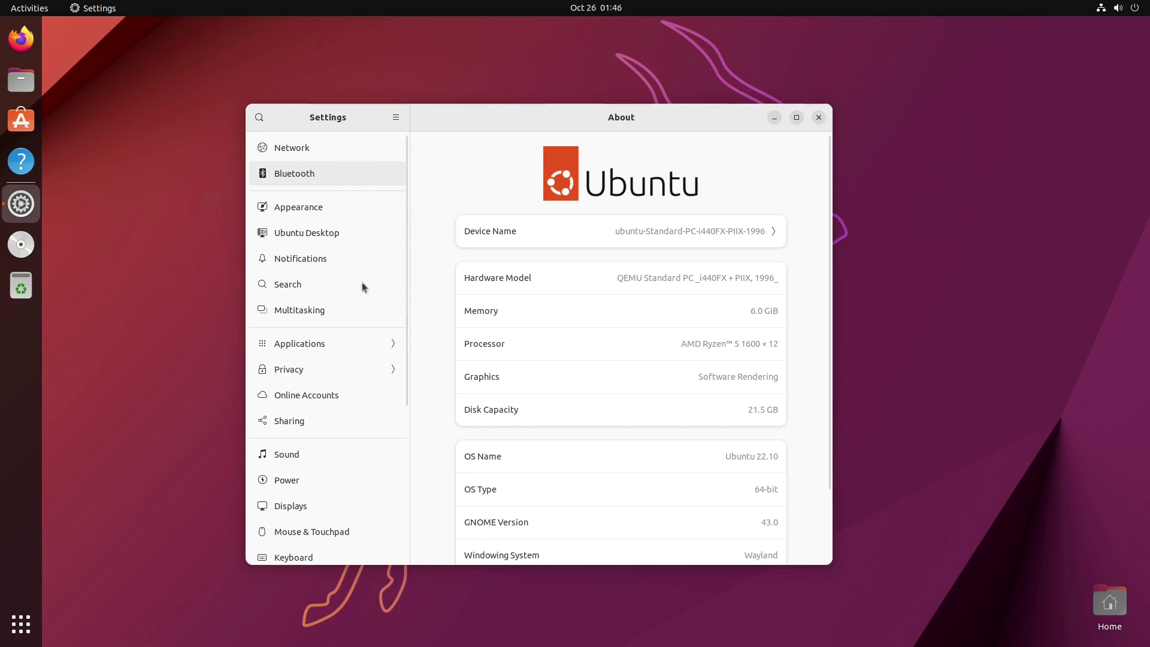
scroll(353, 335, "down", 5)
scroll(352, 416, "up", 5)
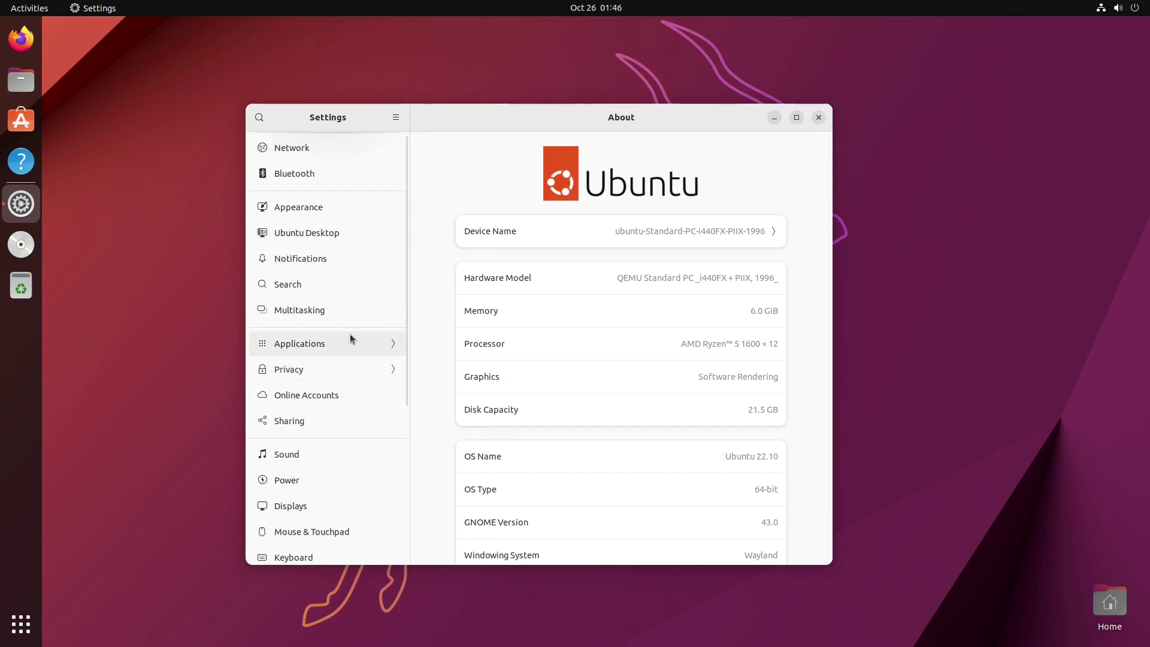
left_click(302, 144)
left_click(311, 173)
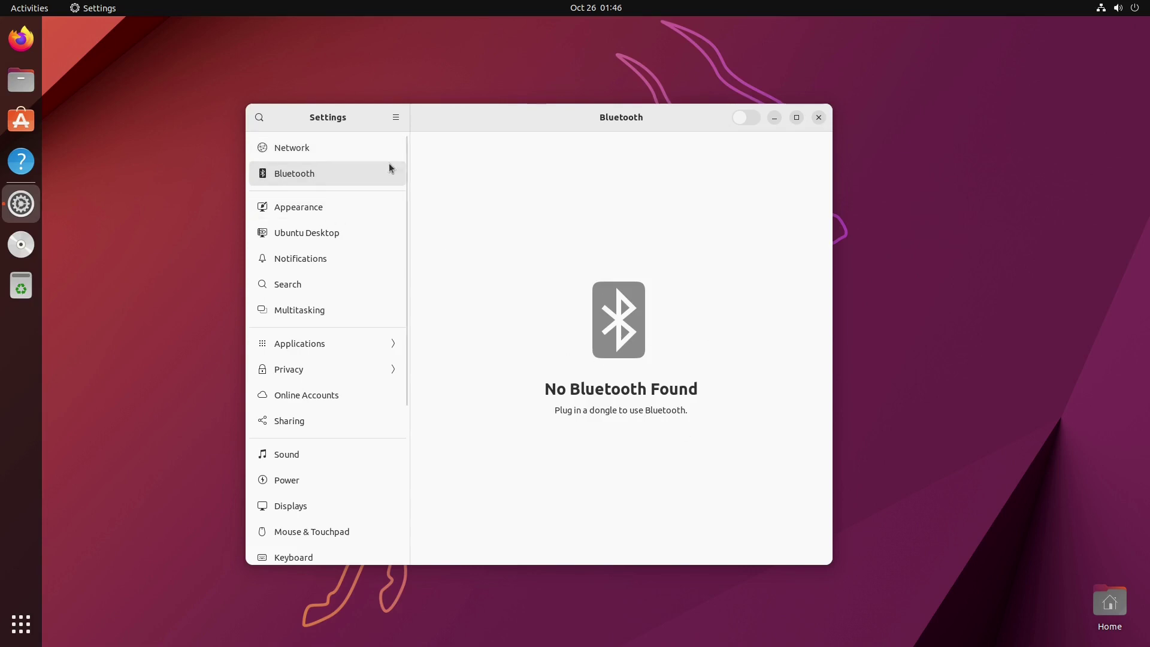
Step: In Appearance, try red, magenta and purple accent colours, settling on red
left_click(337, 203)
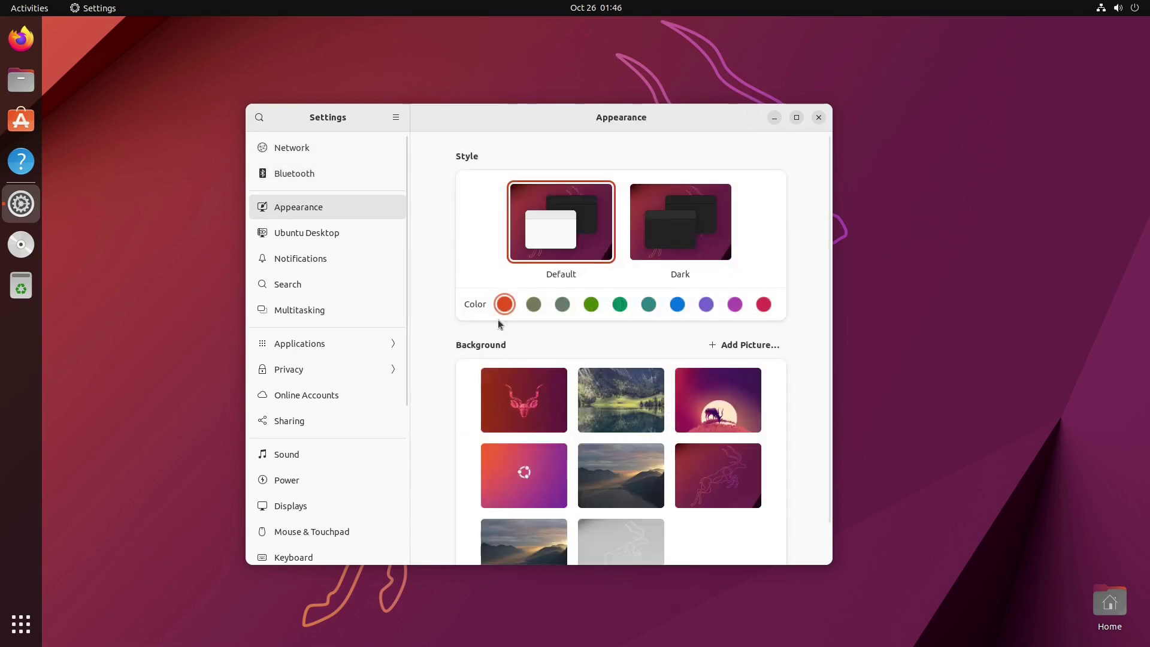
left_click(760, 307)
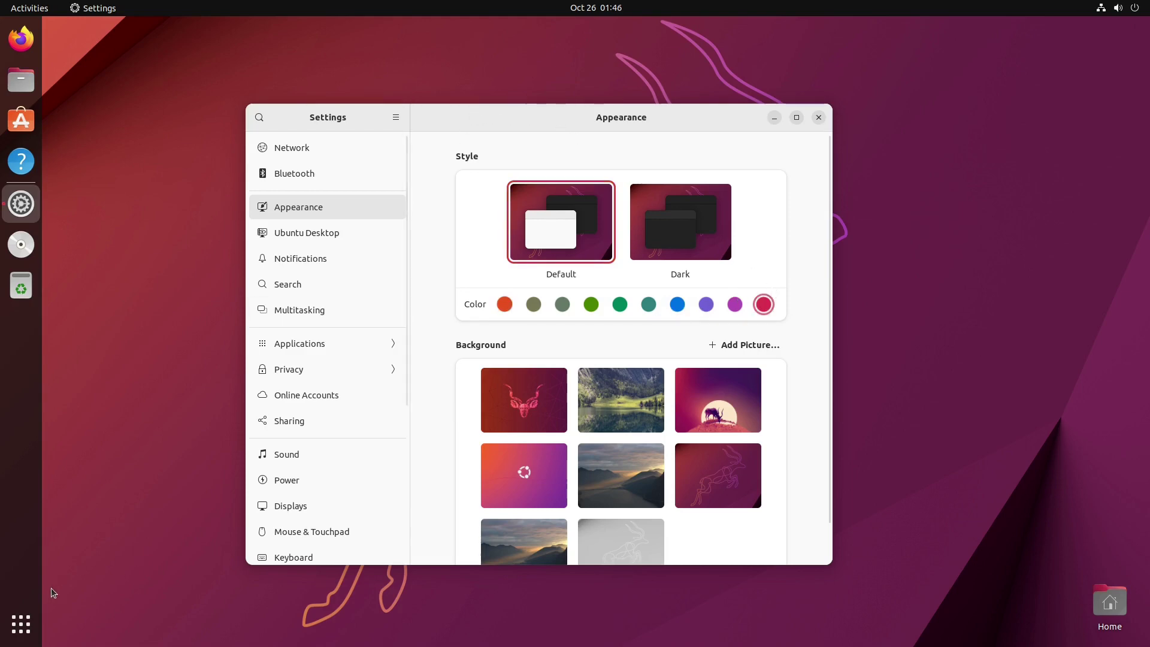
left_click(21, 624)
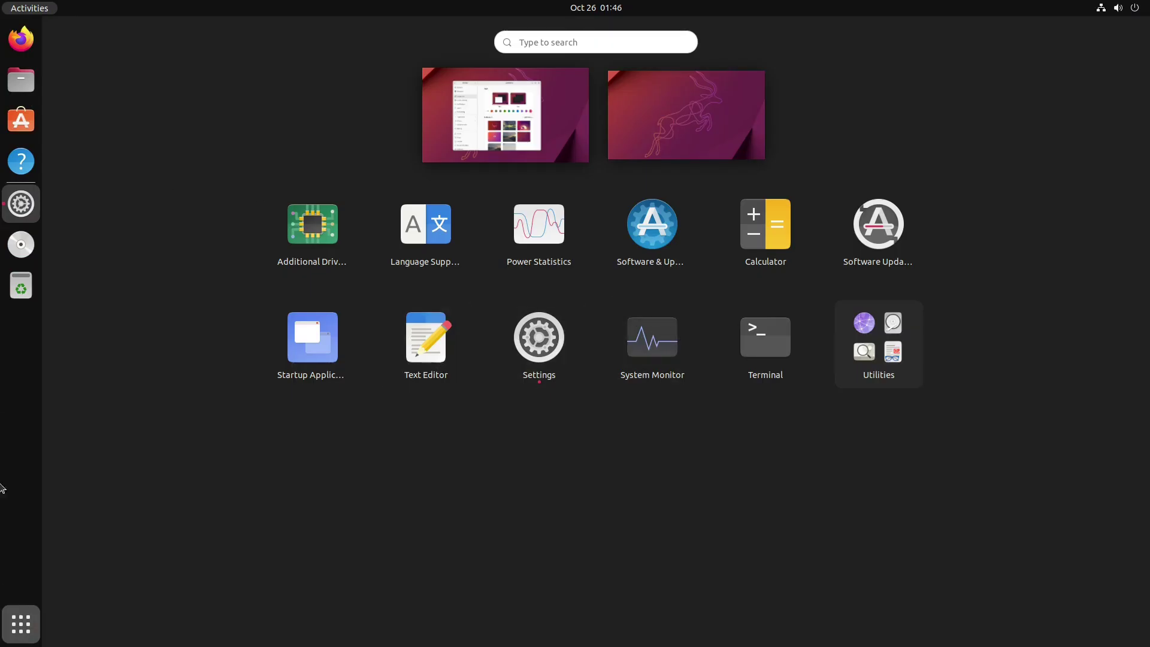
left_click(10, 635)
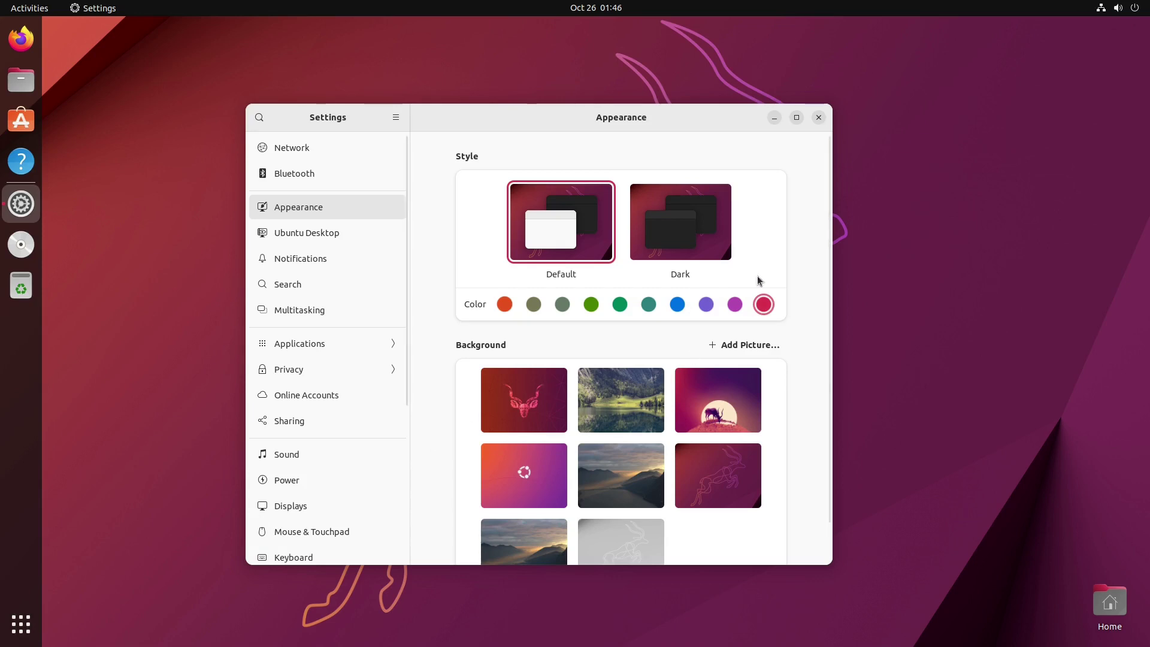
left_click_drag(360, 122, 432, 113)
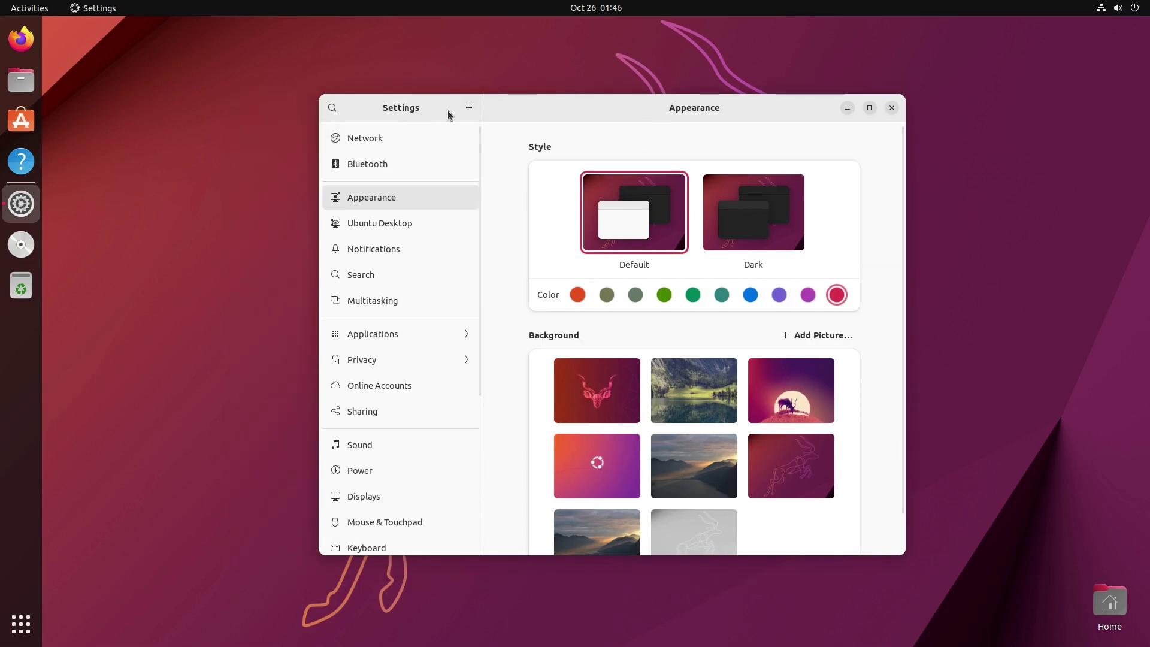
left_click(808, 296)
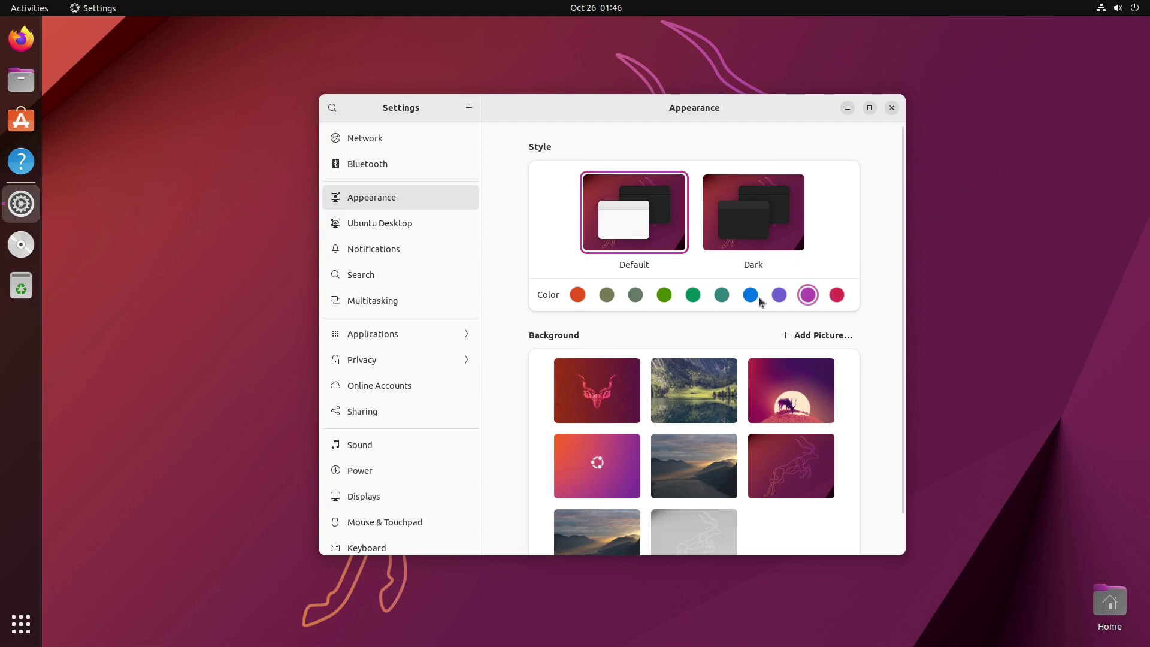
left_click(779, 294)
left_click(837, 293)
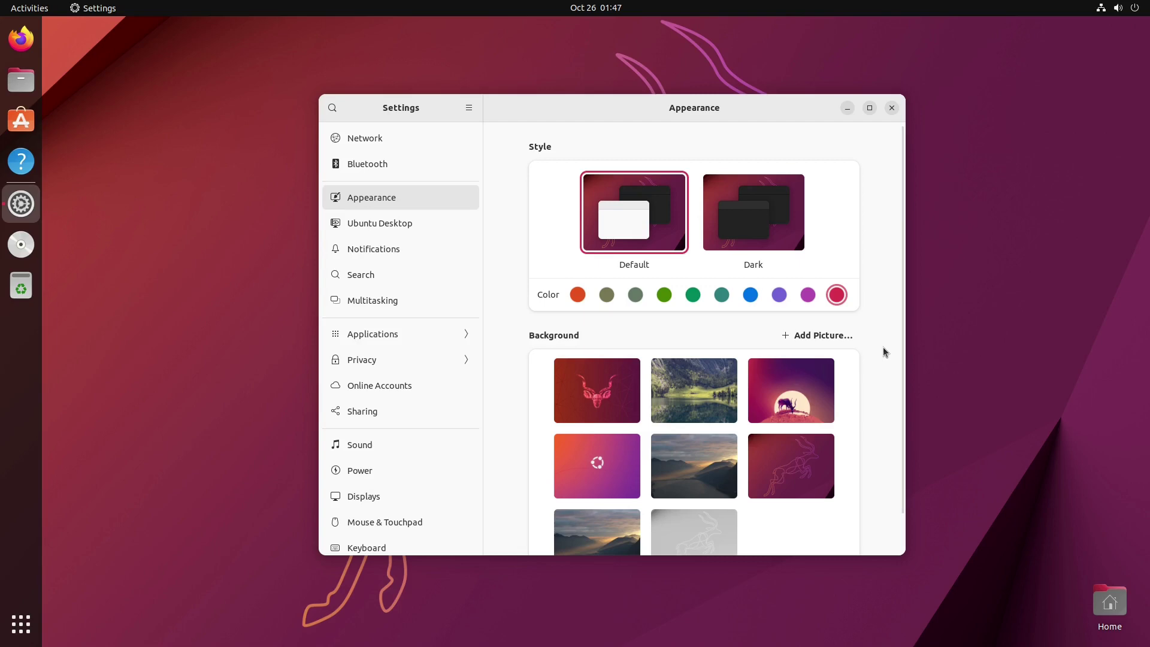
Step: Try several wallpapers, finishing with the purple deer-and-moon picture, then show Ubuntu Desktop settings
left_click(798, 396)
left_click_drag(745, 115, 996, 72)
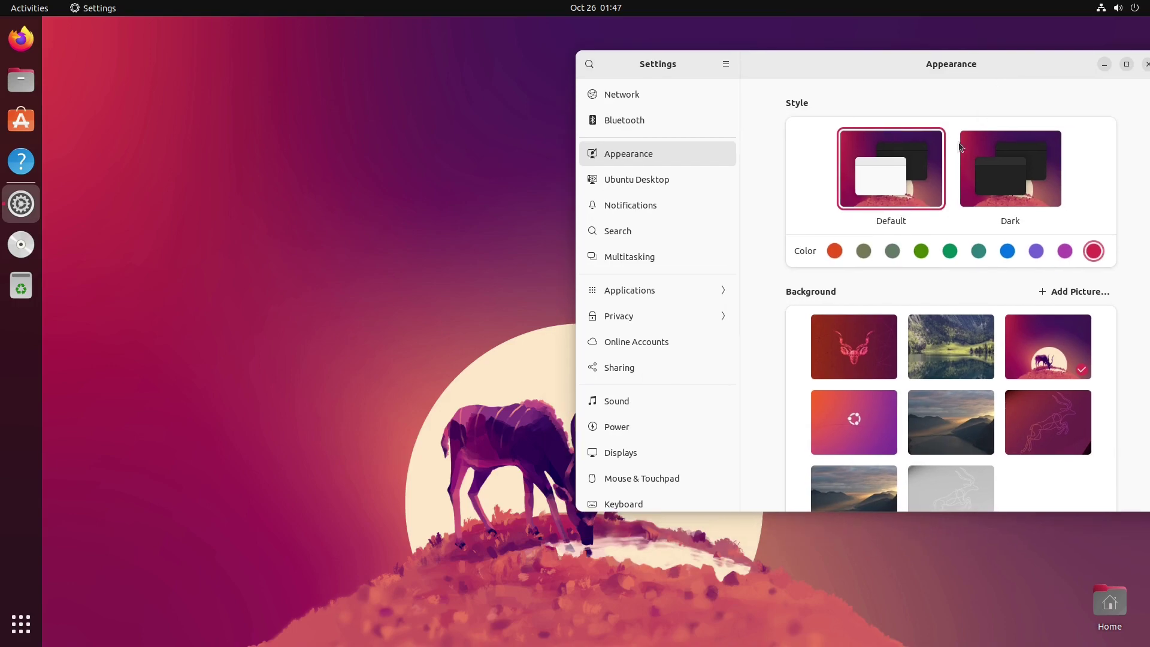
left_click(876, 329)
left_click(944, 325)
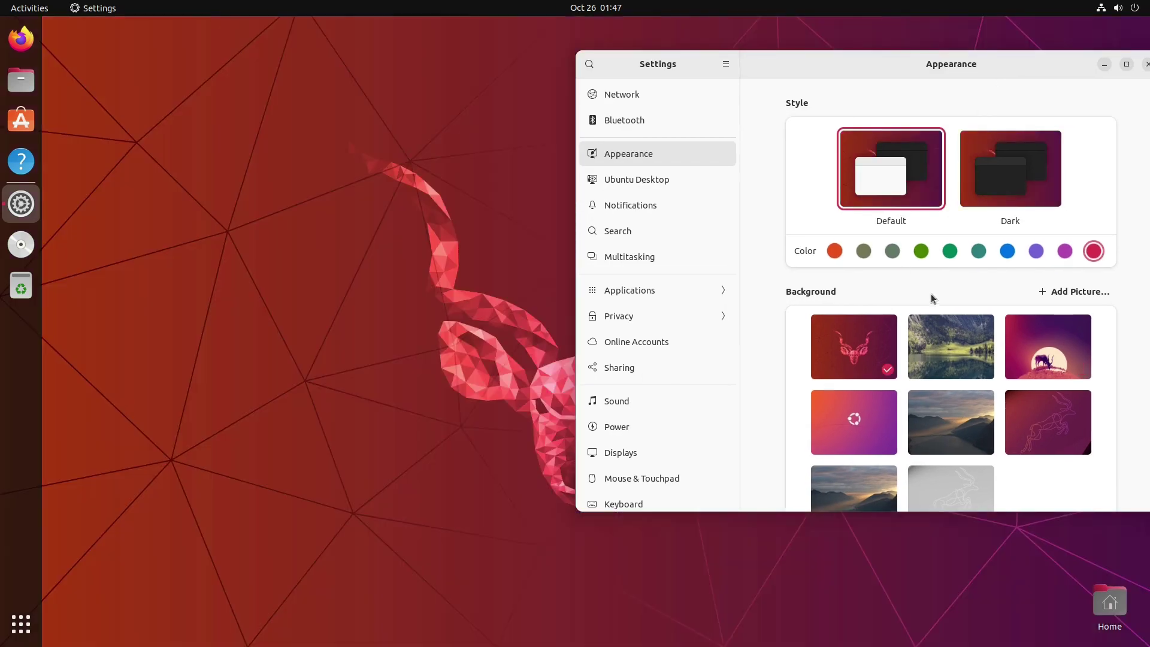
left_click_drag(975, 58, 567, 67)
scroll(584, 389, "down", 2)
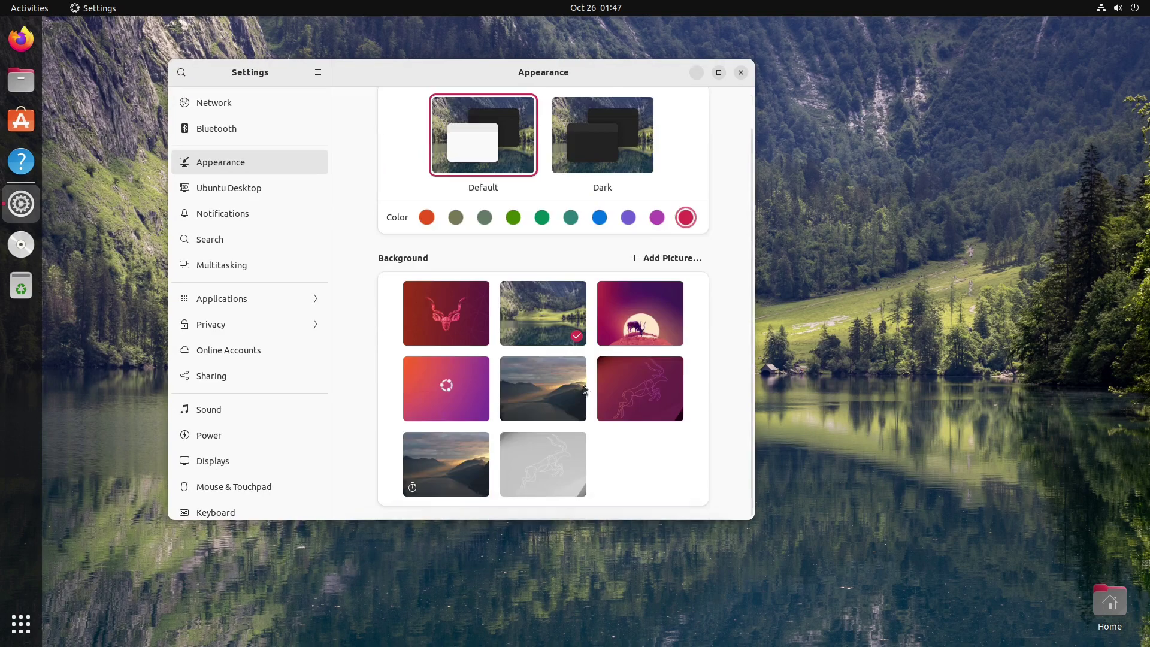
left_click(447, 440)
left_click_drag(659, 149, 717, 110)
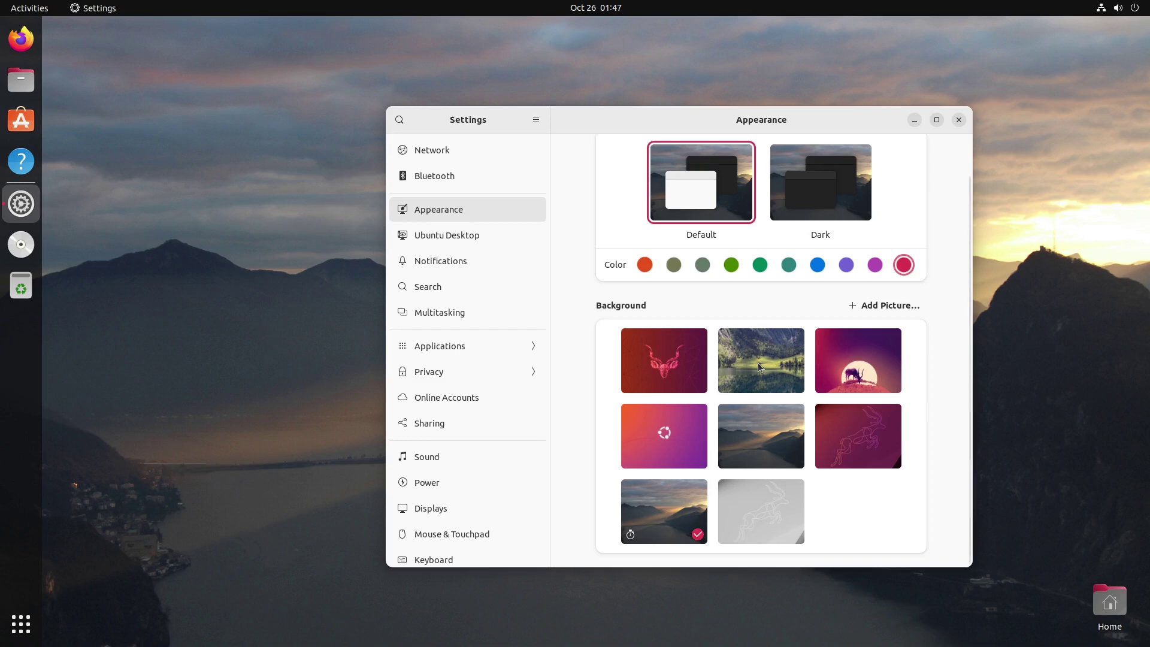
left_click(855, 383)
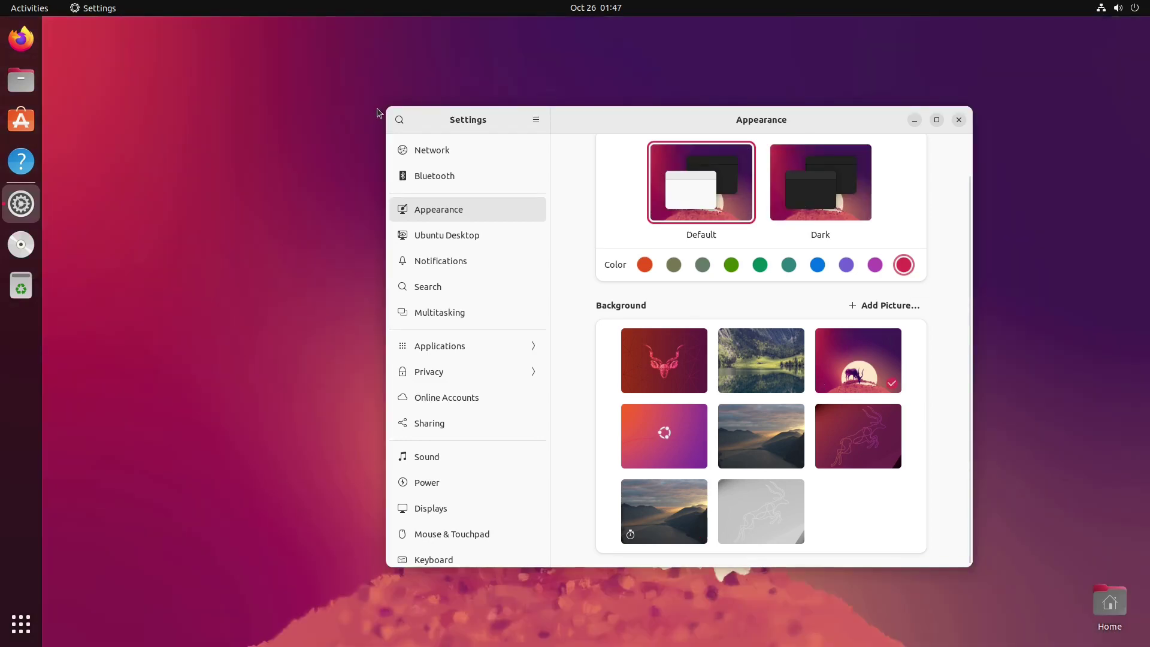
left_click(449, 259)
left_click(450, 239)
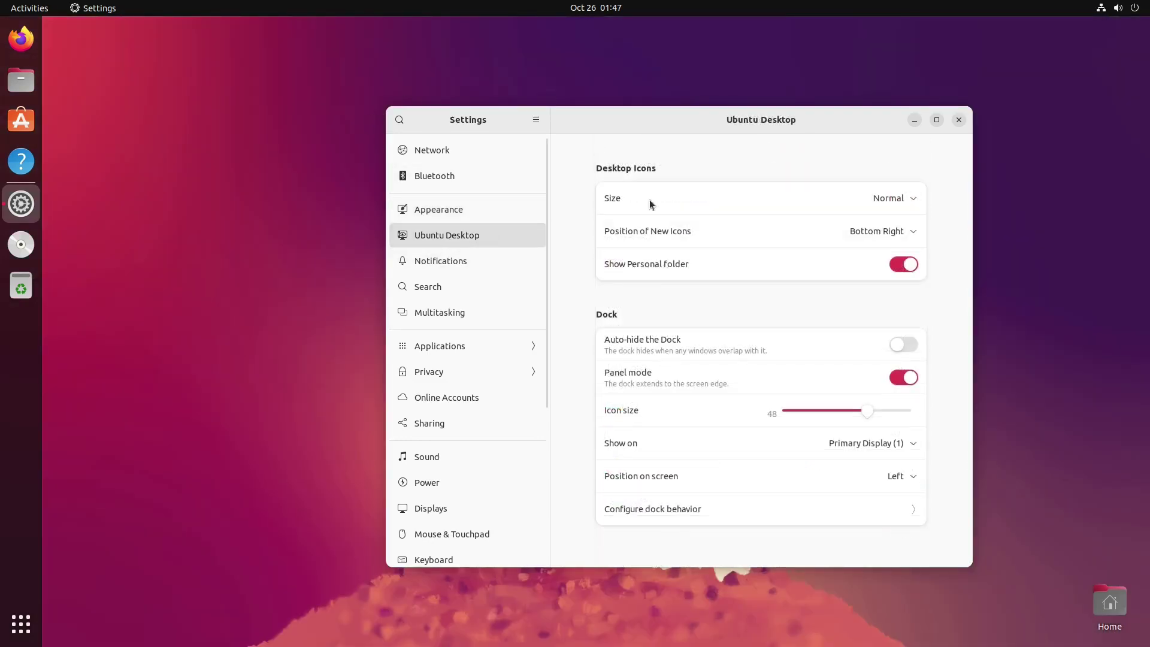
Step: Place new desktop icons at the top left, keeping the Normal icon size
left_click(911, 234)
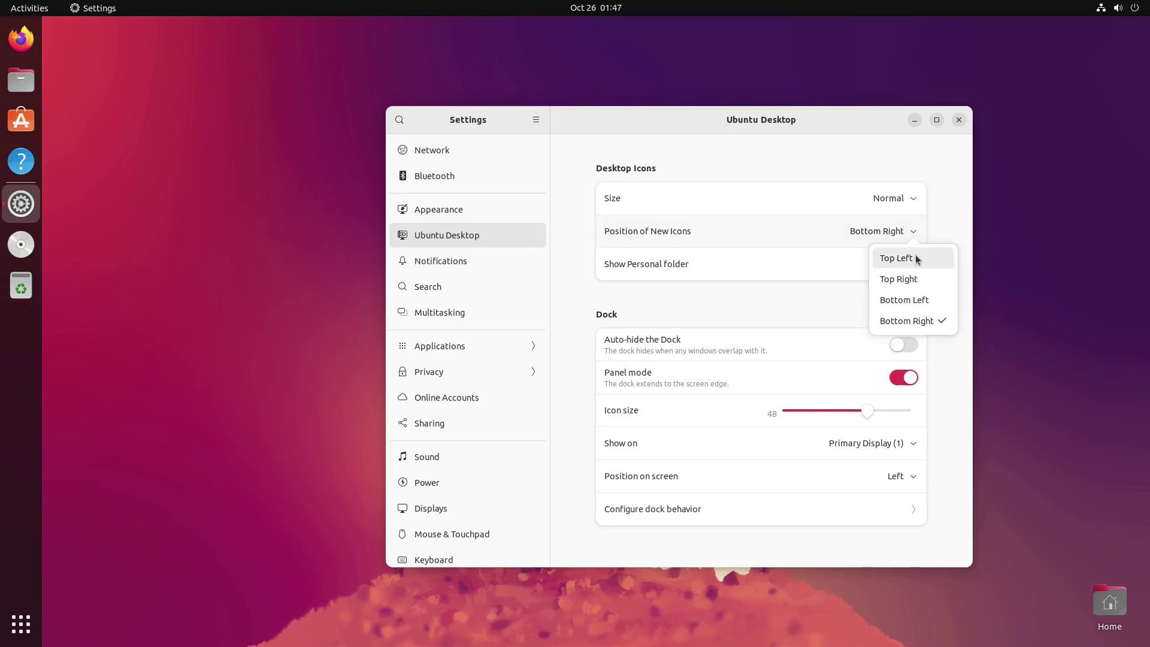
left_click(916, 260)
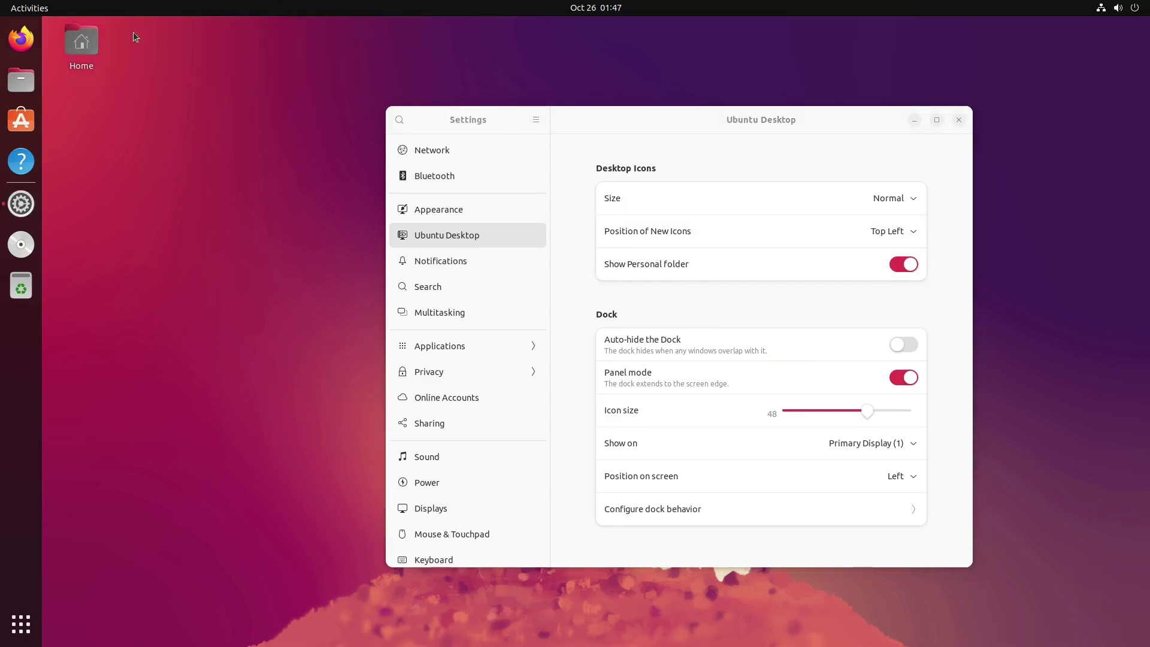
left_click(909, 234)
left_click(907, 232)
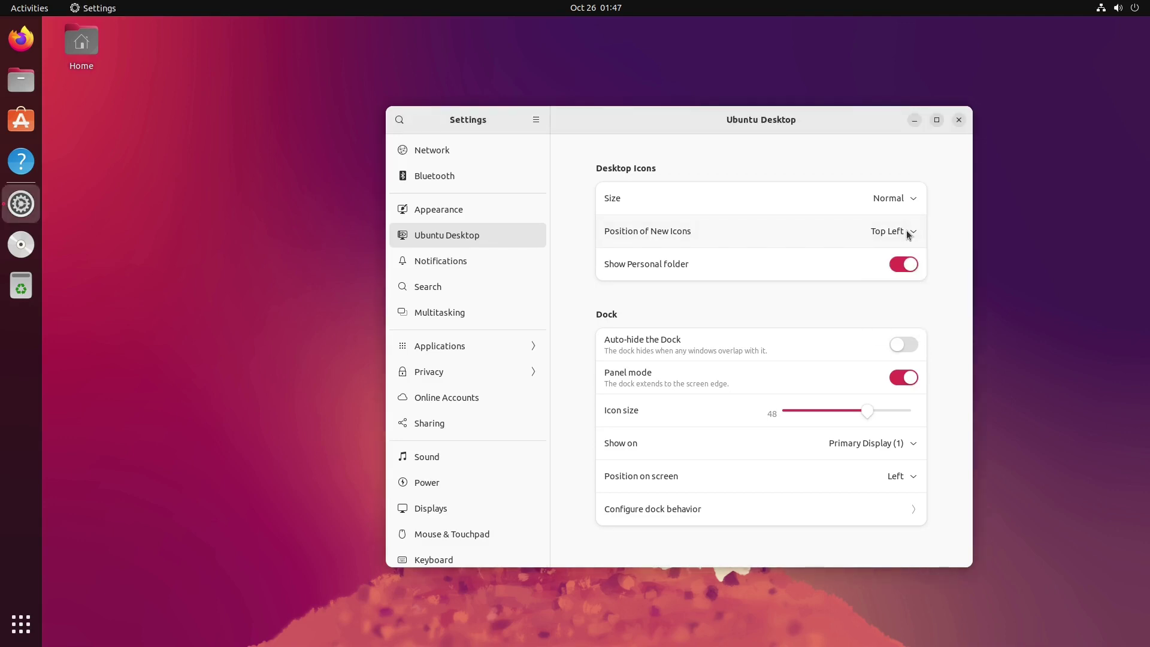
left_click(901, 197)
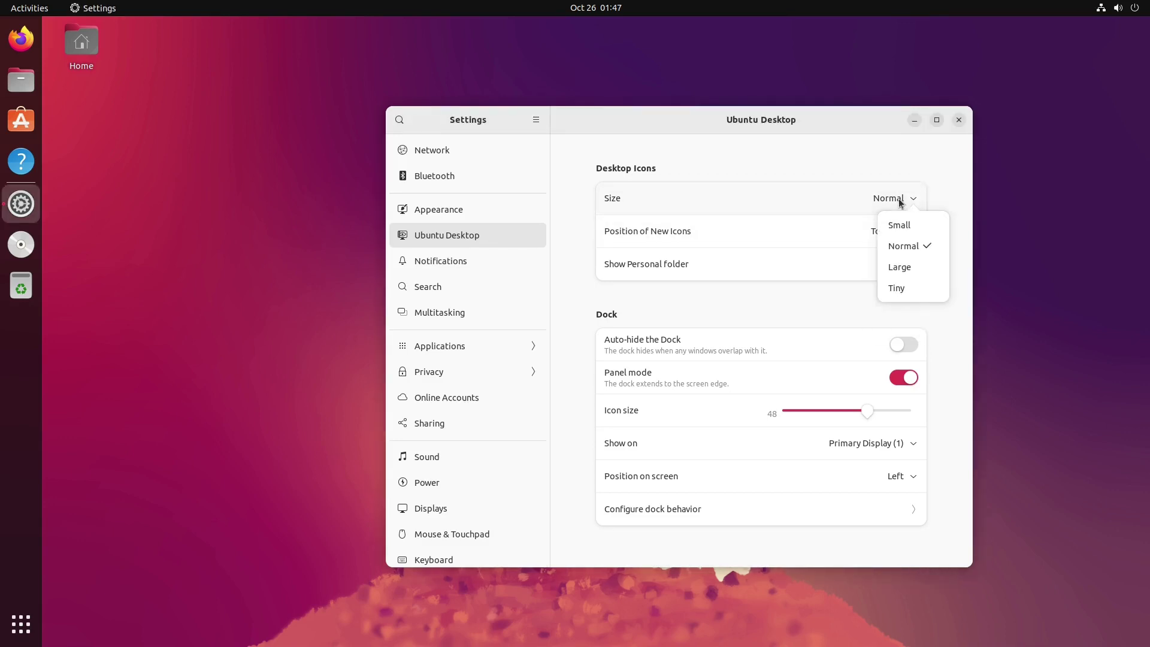
left_click(808, 185)
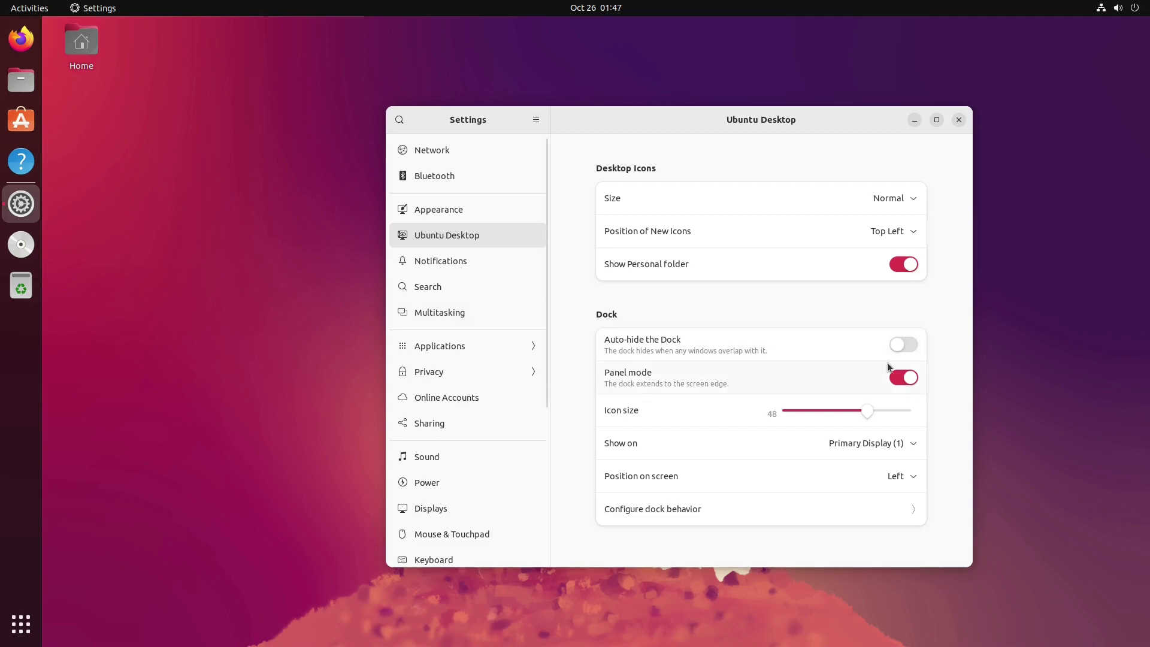
Step: Toggle dock Panel mode off and back on, and shrink dock icons from 48 to 32
left_click(903, 379)
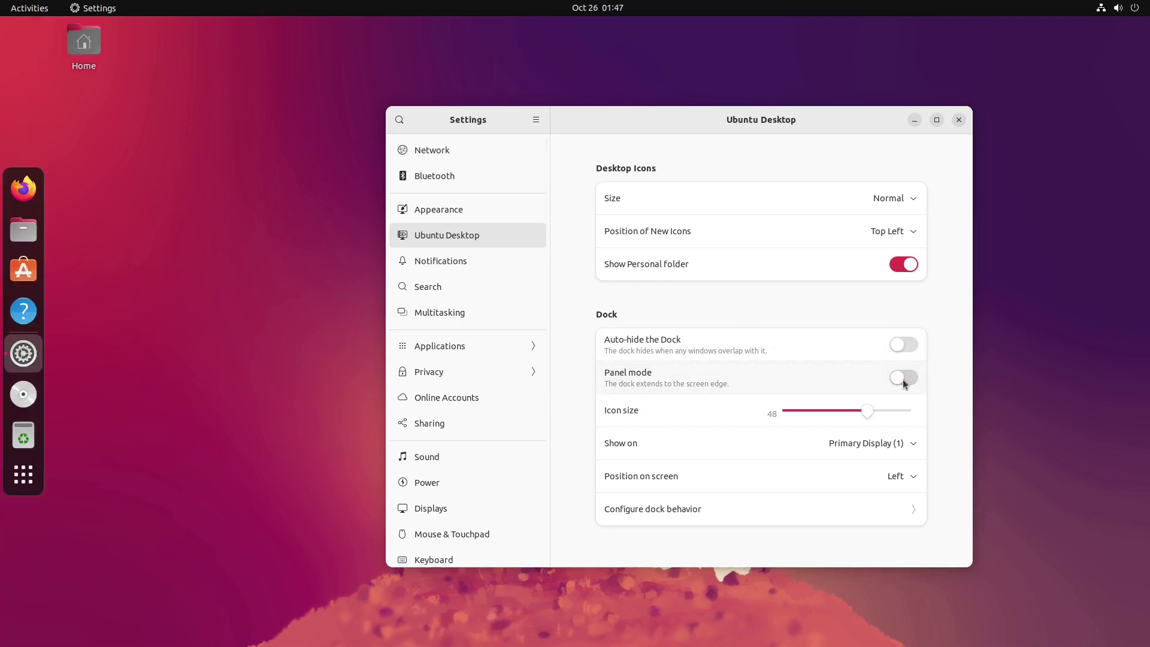
left_click(903, 379)
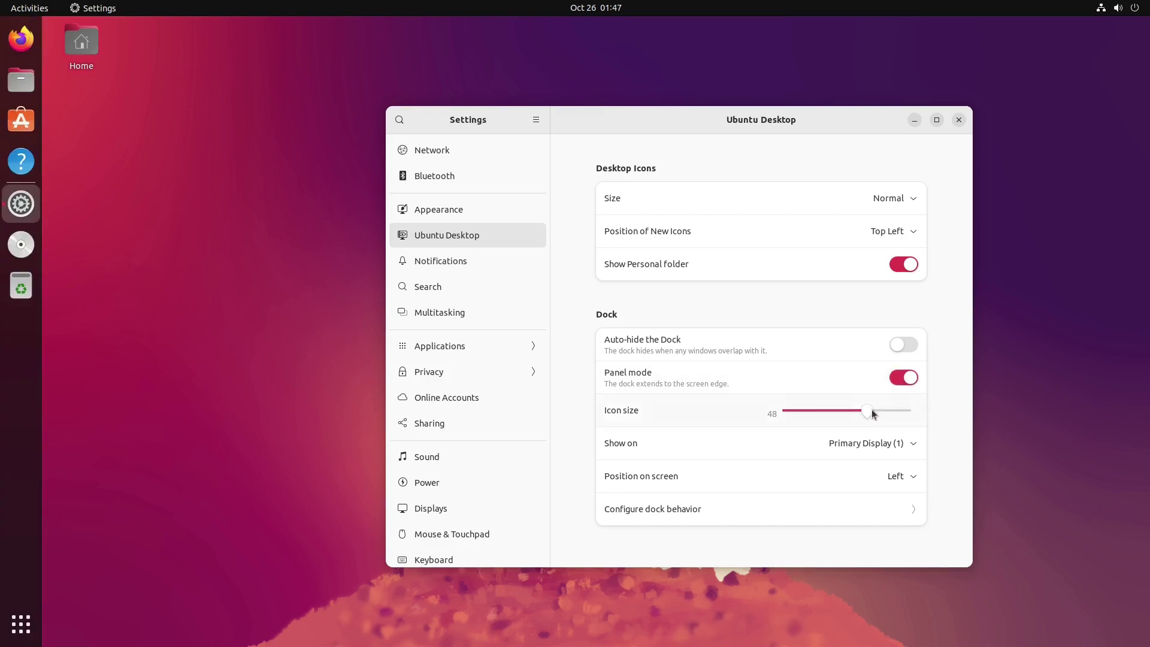
left_click_drag(868, 411, 830, 411)
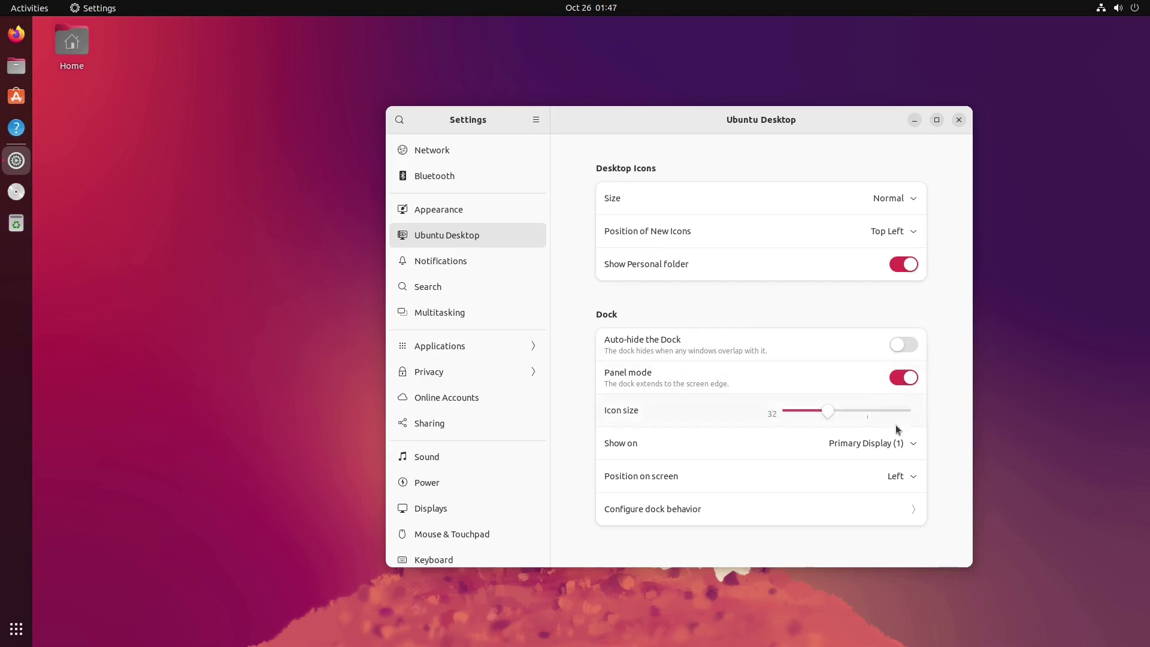
Step: Review the dock's Show on and Position choices unchanged, keeping Left, then open Configure dock behavior
left_click(913, 446)
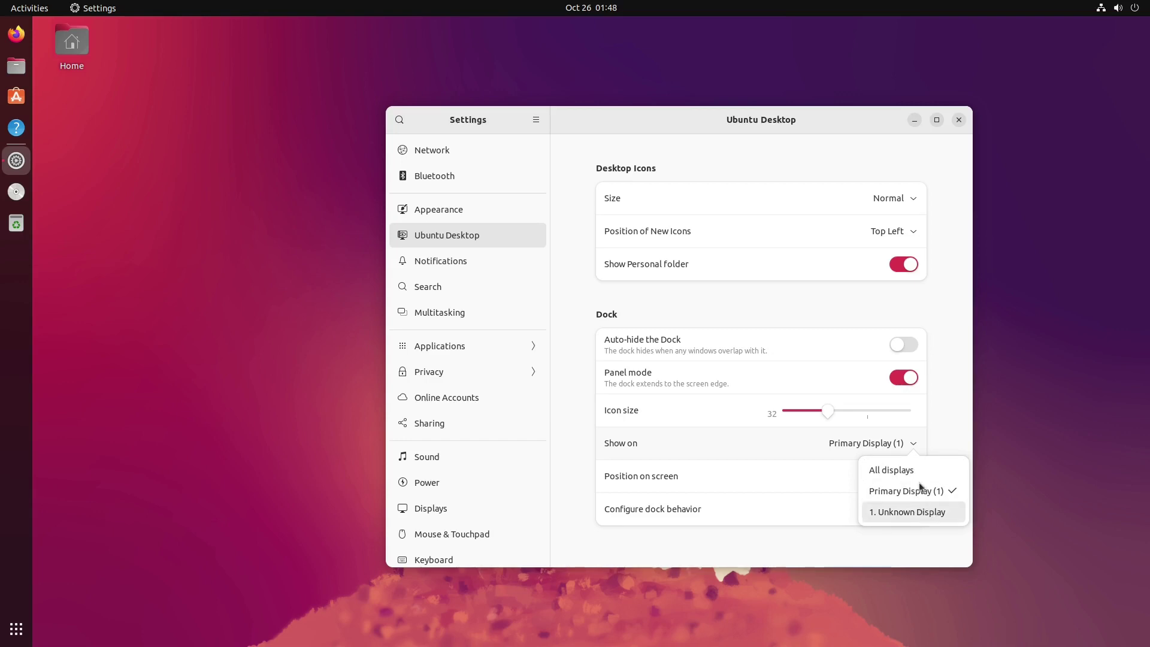
left_click(927, 411)
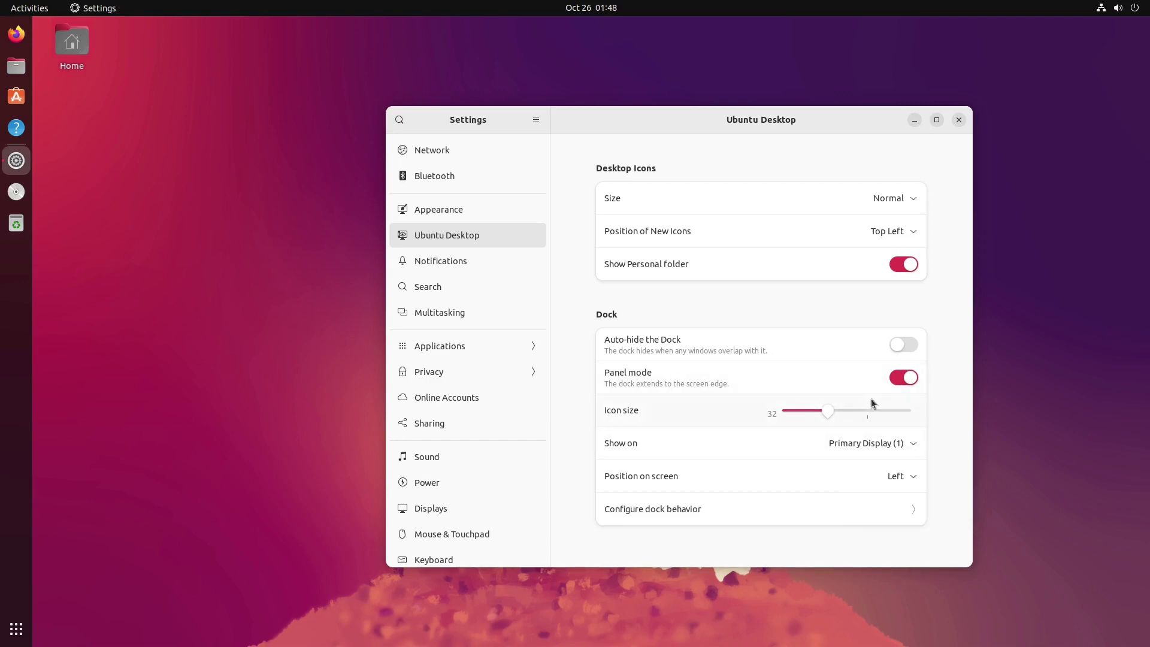
left_click(911, 479)
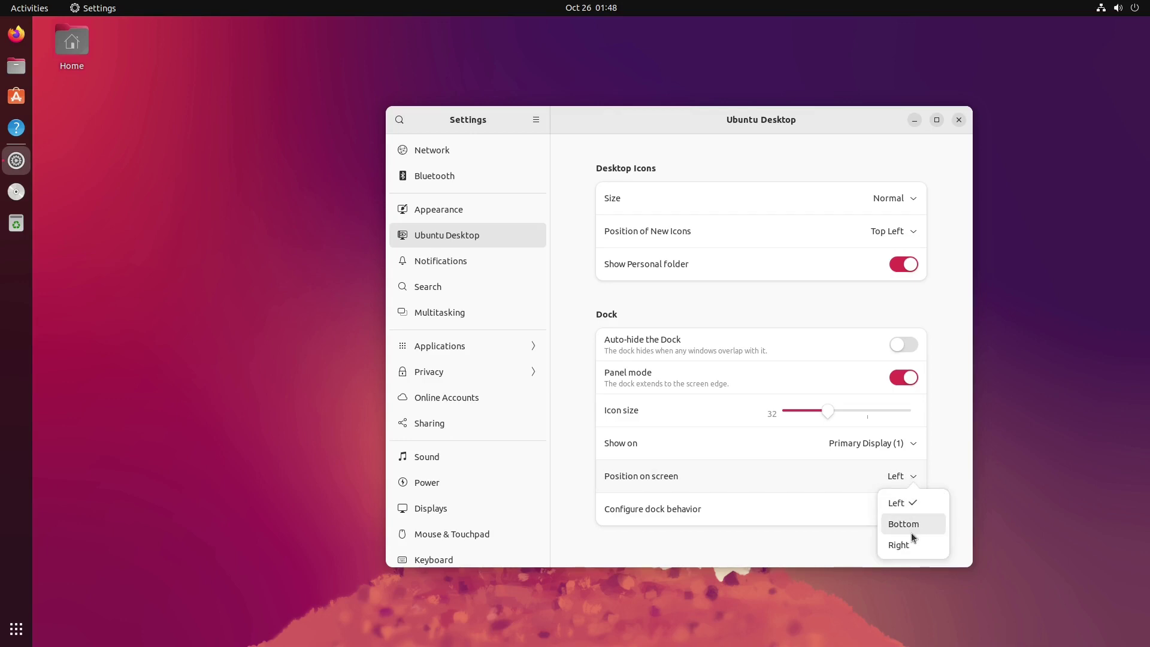
left_click(839, 464)
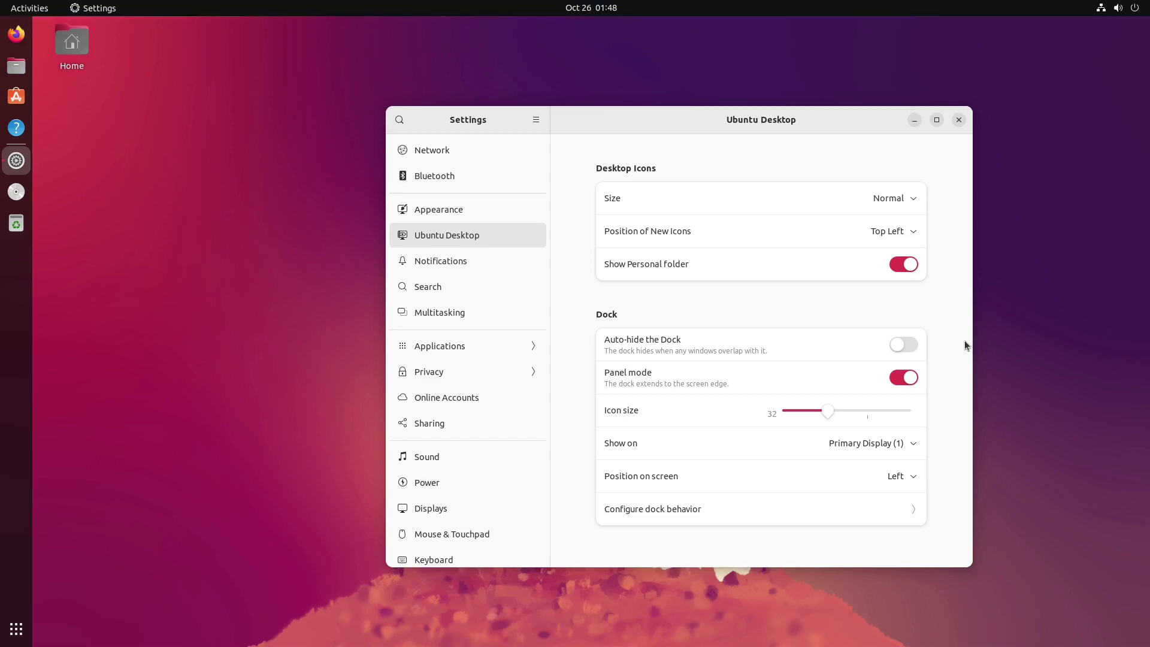
left_click(878, 521)
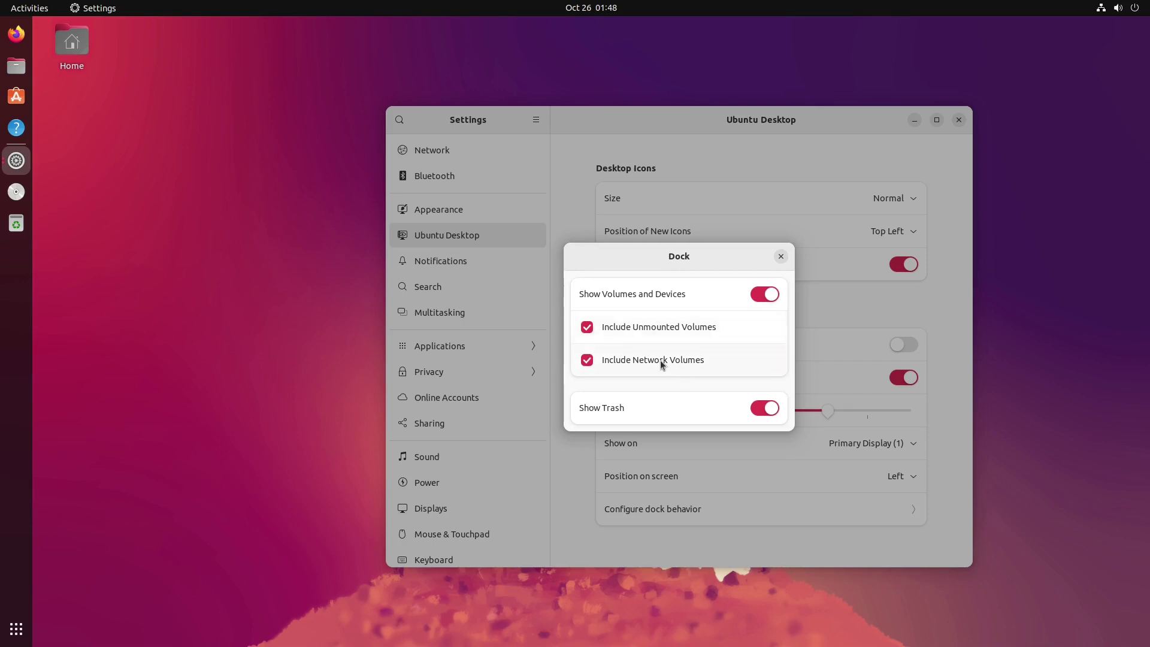
Step: Close the dock behaviour dialog and look over the Notifications page
left_click(778, 258)
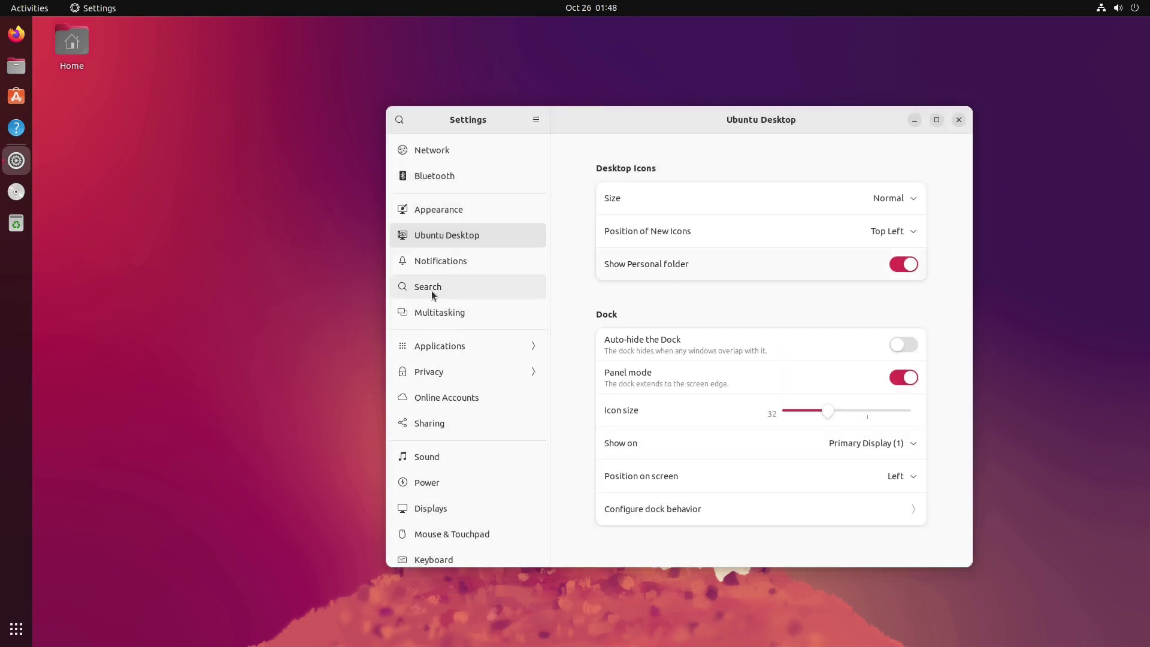
left_click(462, 260)
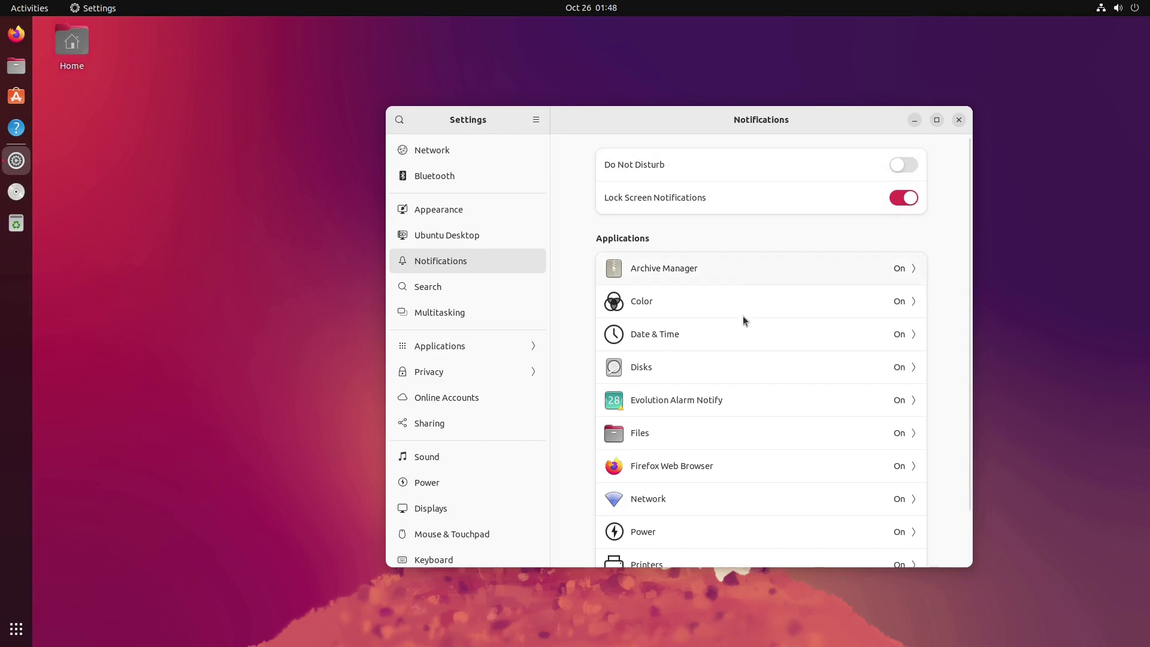
scroll(743, 315, "down", 2)
scroll(776, 273, "up", 2)
Step: Toggle Application Search off and back on, then view Multitasking and the Applications list
left_click(467, 286)
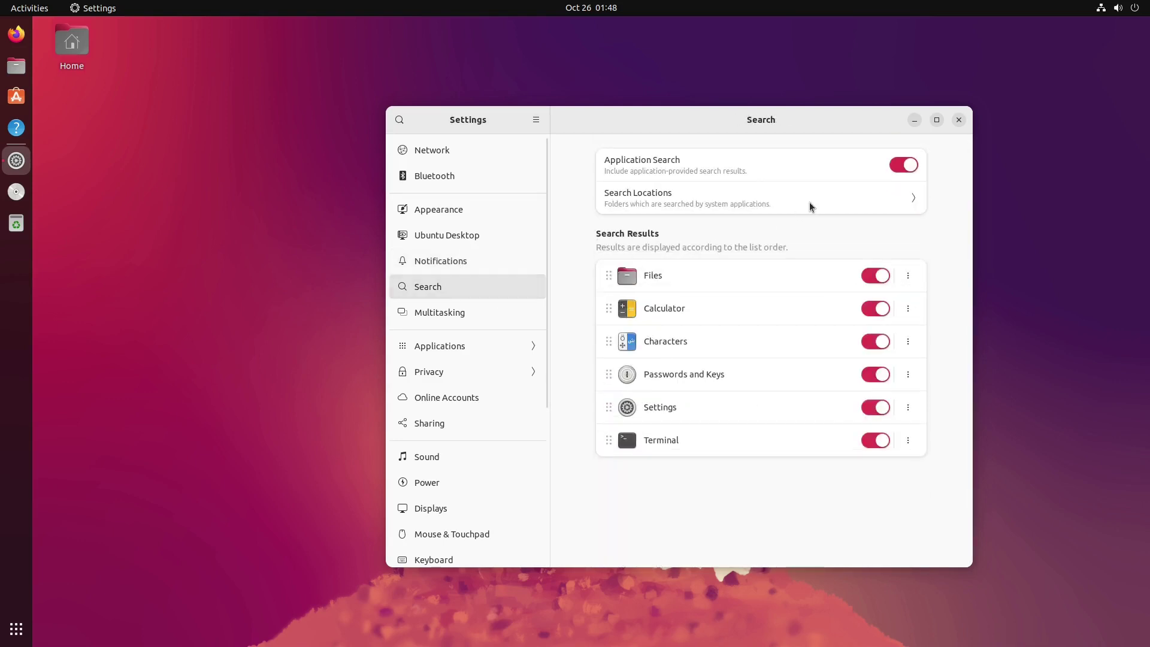
left_click(903, 165)
left_click(903, 166)
left_click(462, 314)
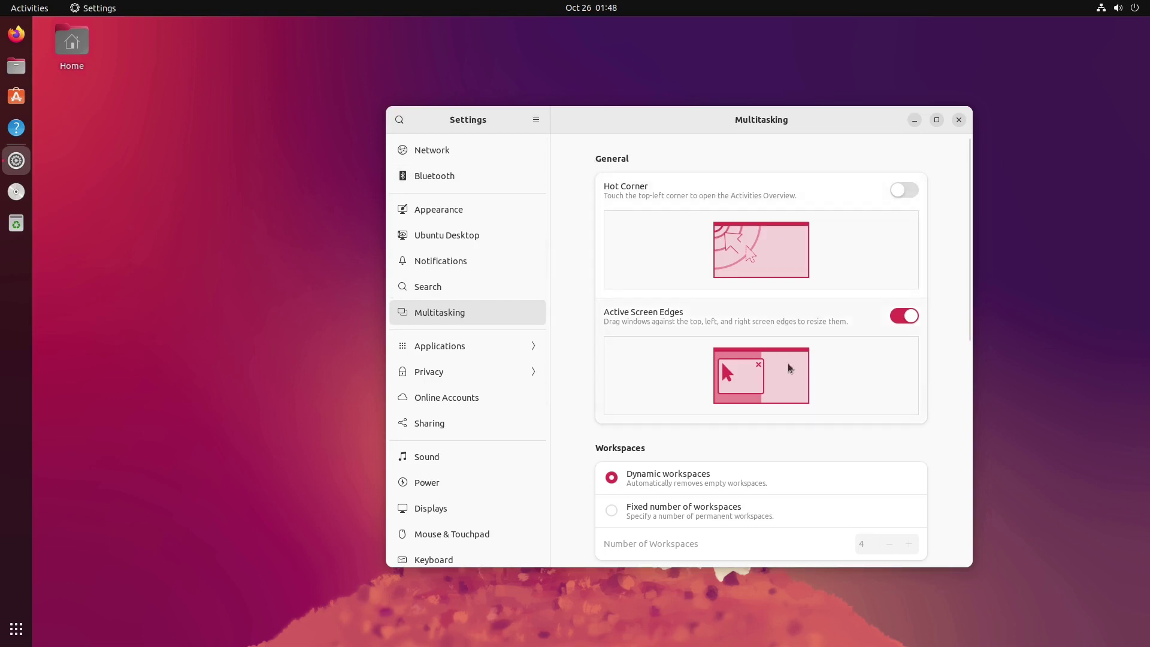
left_click(469, 347)
Step: Browse app settings from Advanced Network Configuration through Fonts, including Firefox's permissions
left_click(488, 214)
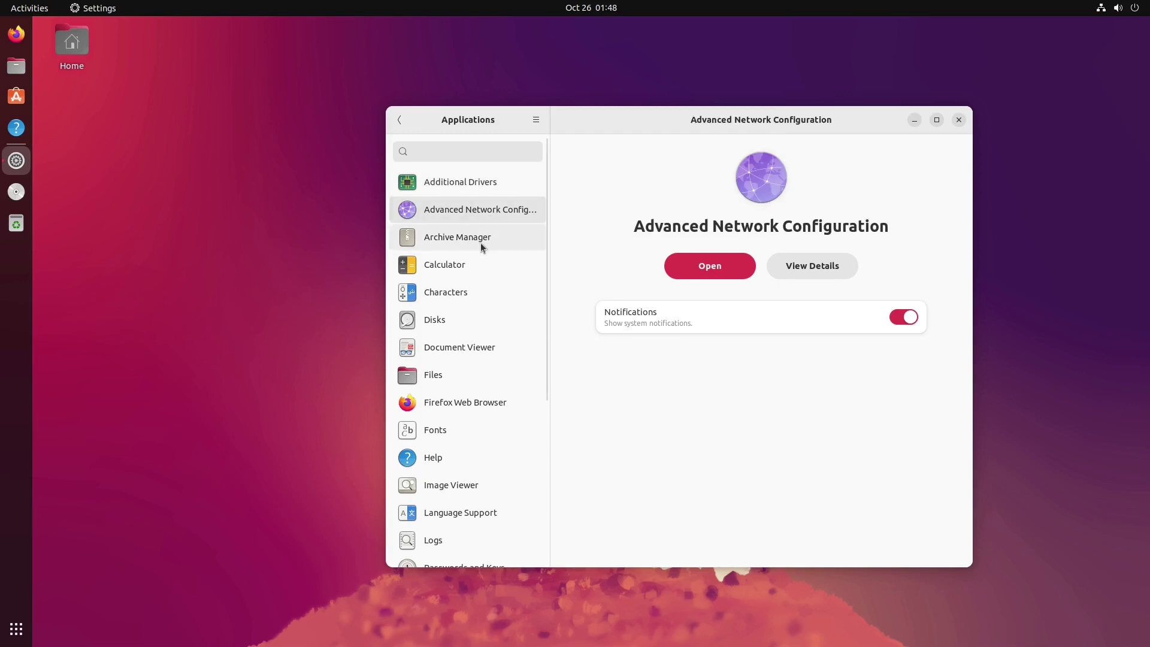
left_click(480, 243)
left_click(479, 265)
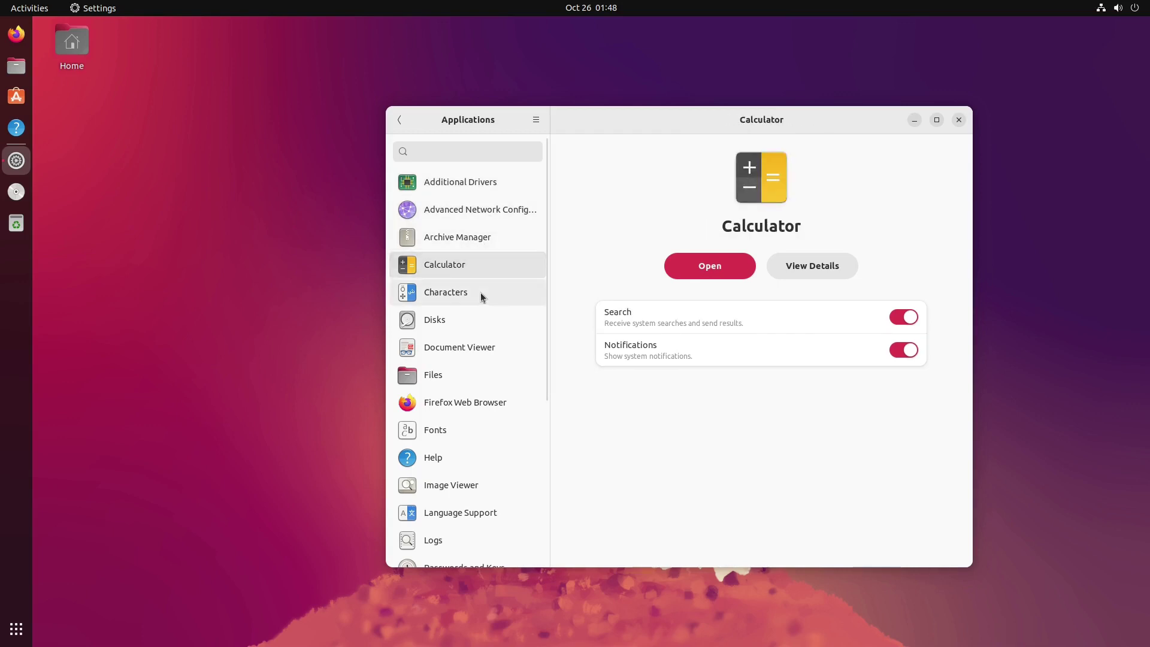
left_click(486, 294)
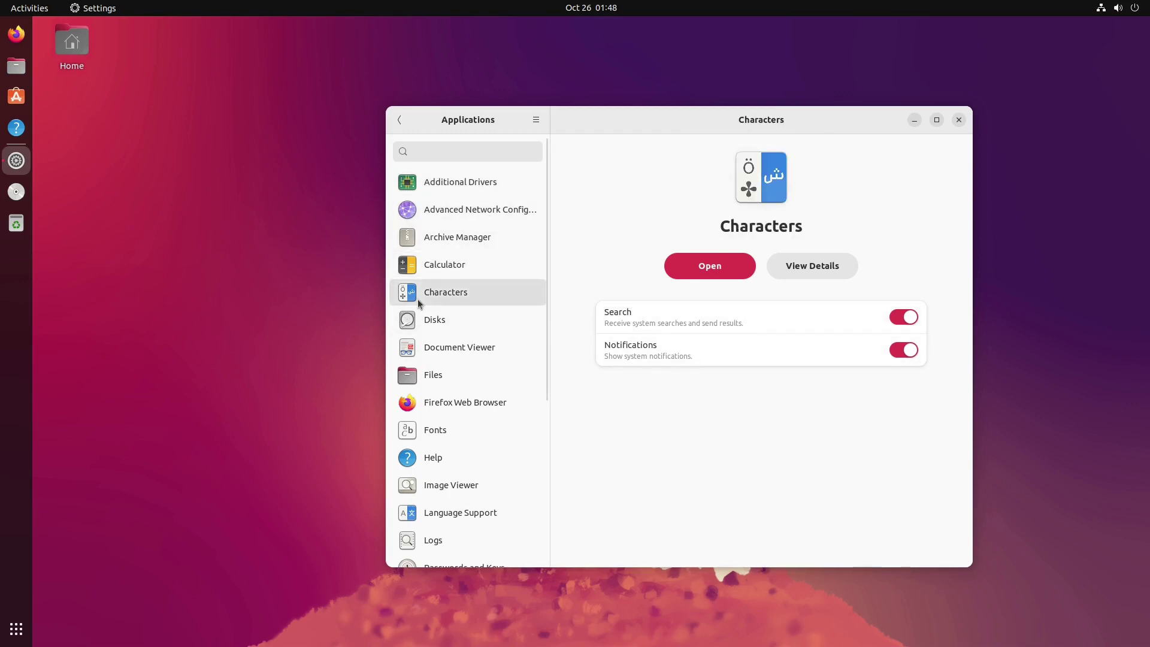
left_click(443, 323)
left_click(455, 371)
left_click(471, 420)
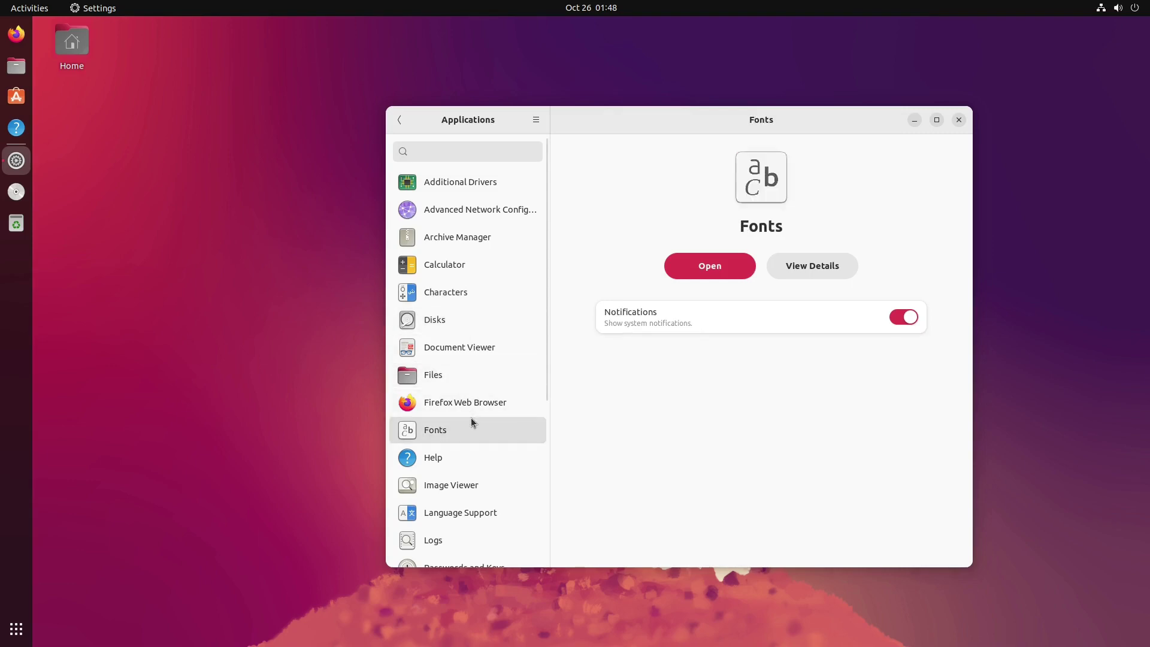
left_click(468, 407)
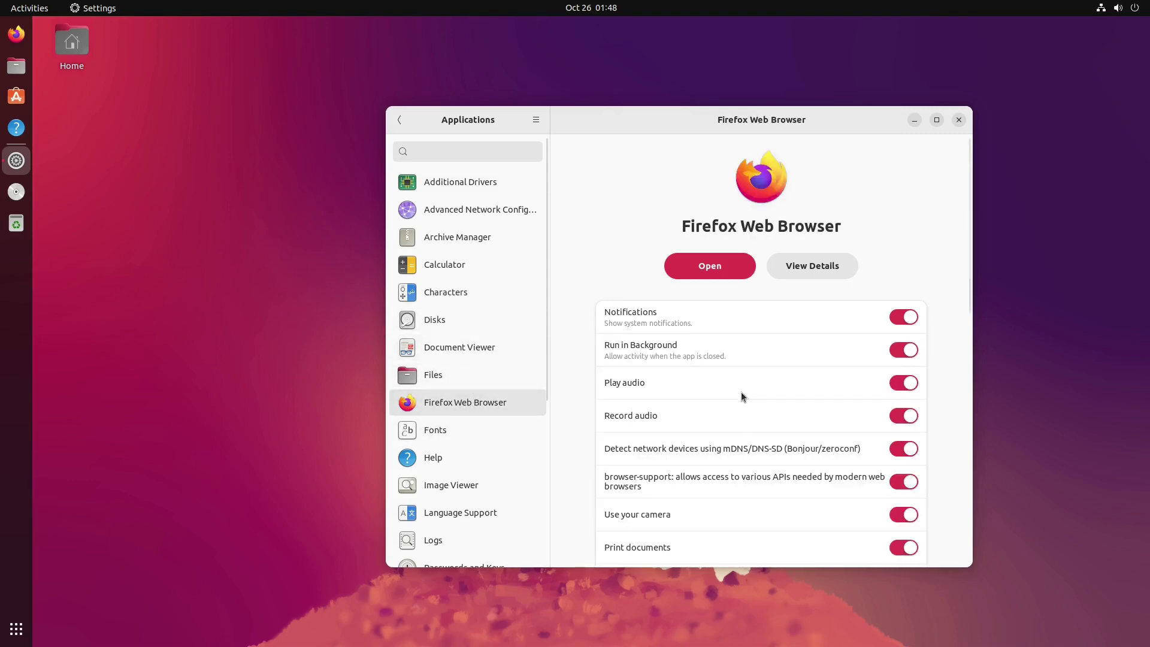
scroll(742, 392, "down", 10)
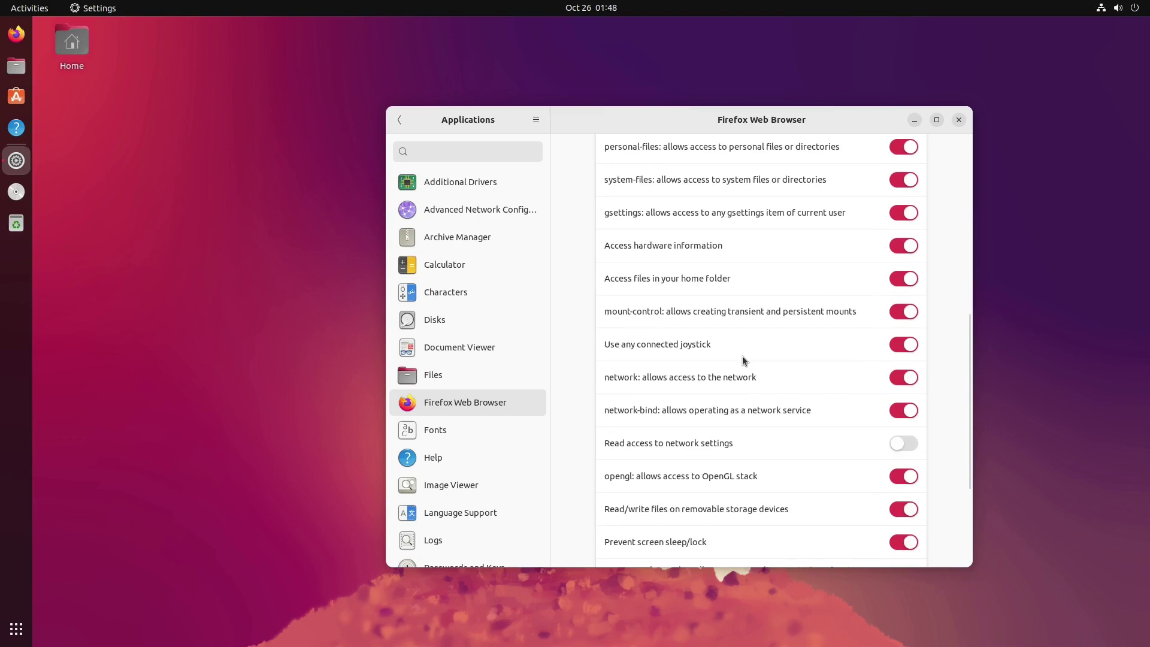
scroll(742, 359, "down", 5)
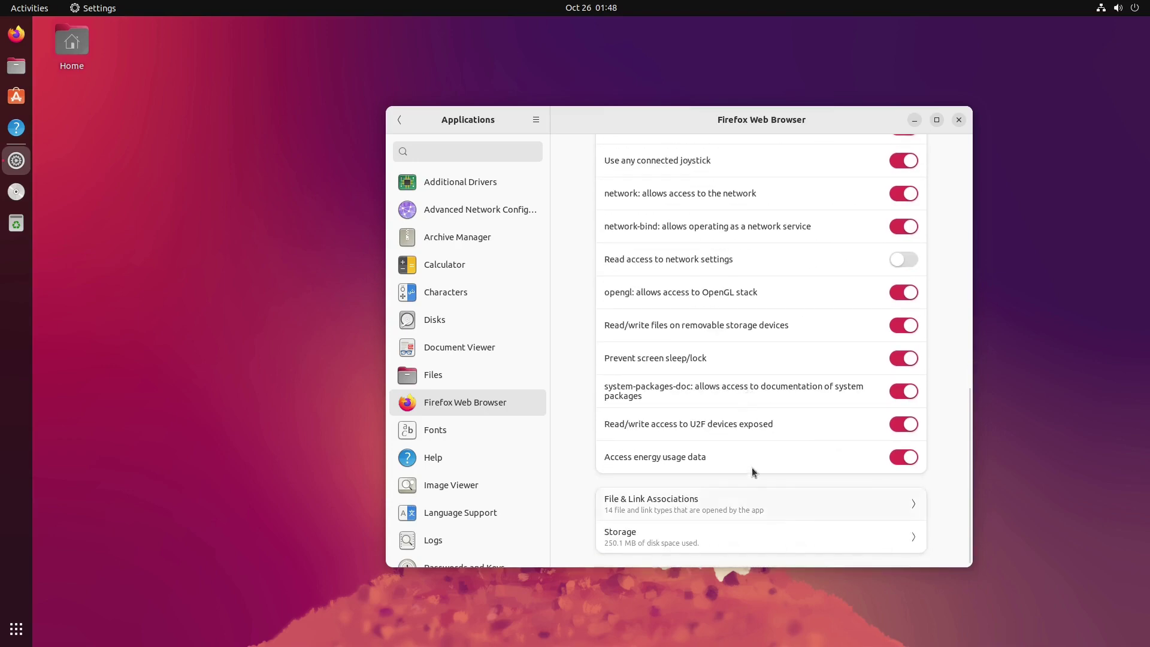
scroll(752, 471, "up", 5)
scroll(776, 447, "down", 2)
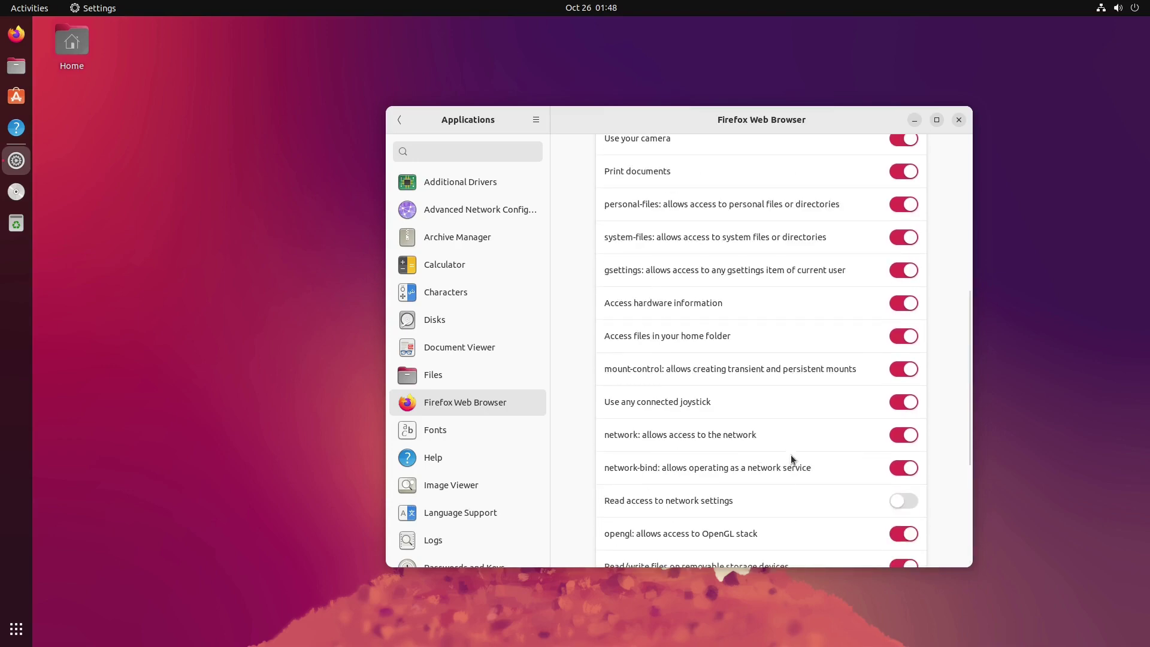
scroll(781, 395, "up", 5)
left_click(432, 431)
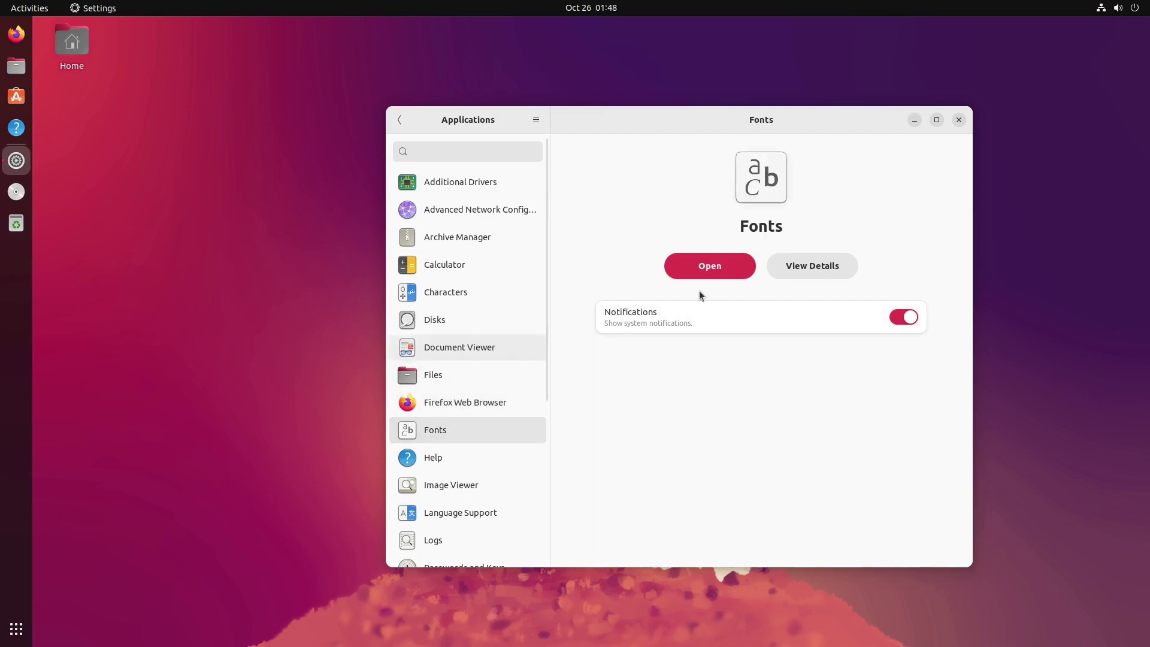
Step: Browse Help, Image Viewer, Software & Updates, Startup Applications, Terminal and Text Editor, then go back
left_click(432, 462)
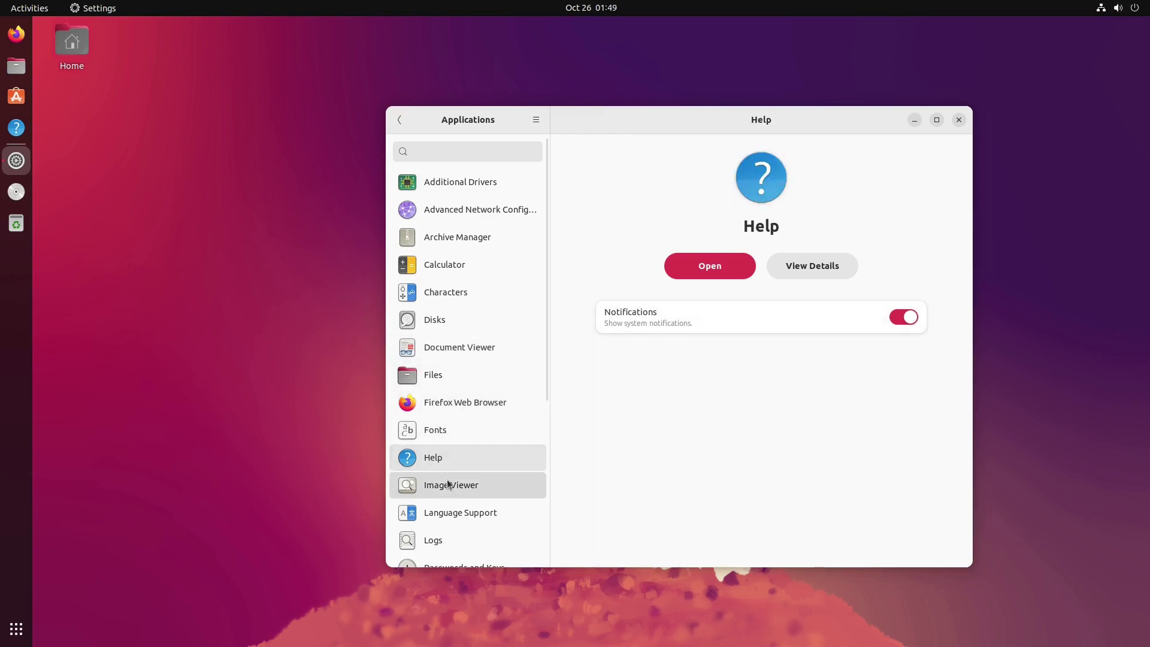
left_click(448, 484)
scroll(465, 487, "down", 5)
left_click(444, 411)
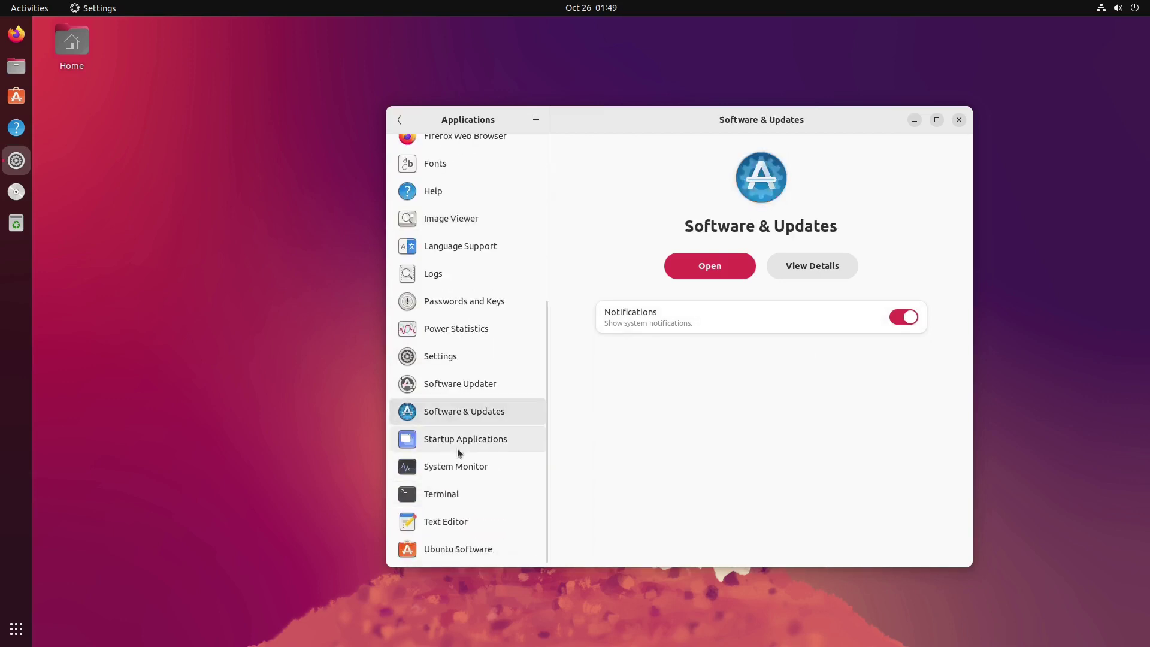
left_click(457, 446)
left_click(456, 494)
left_click(464, 522)
scroll(437, 239, "up", 5)
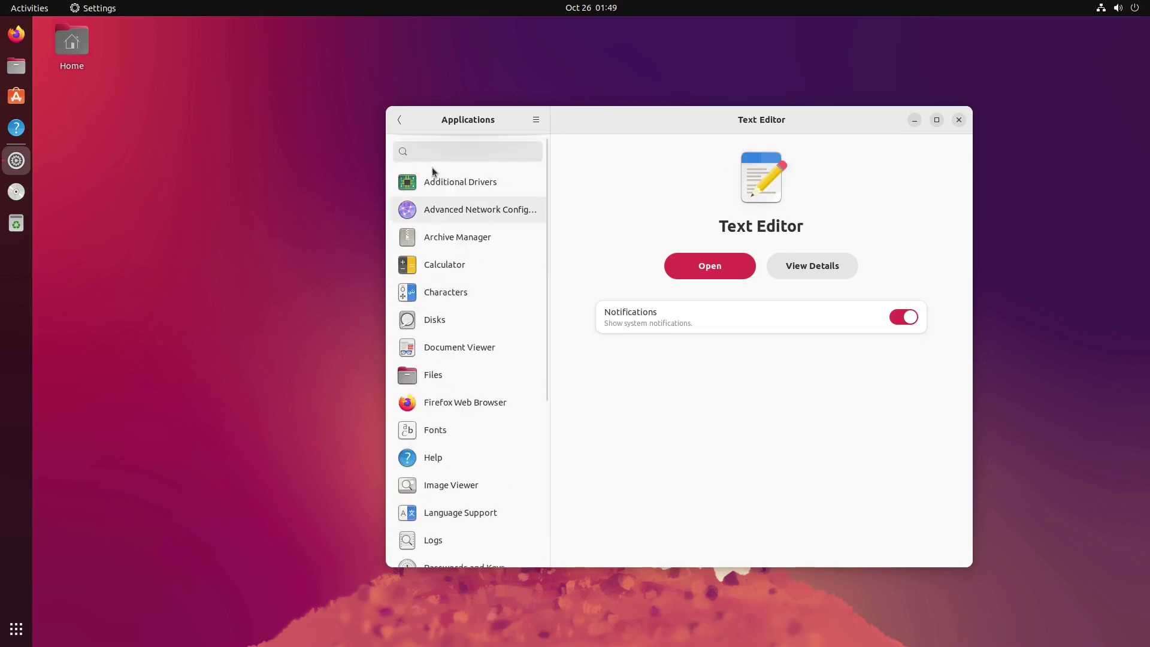
left_click(400, 120)
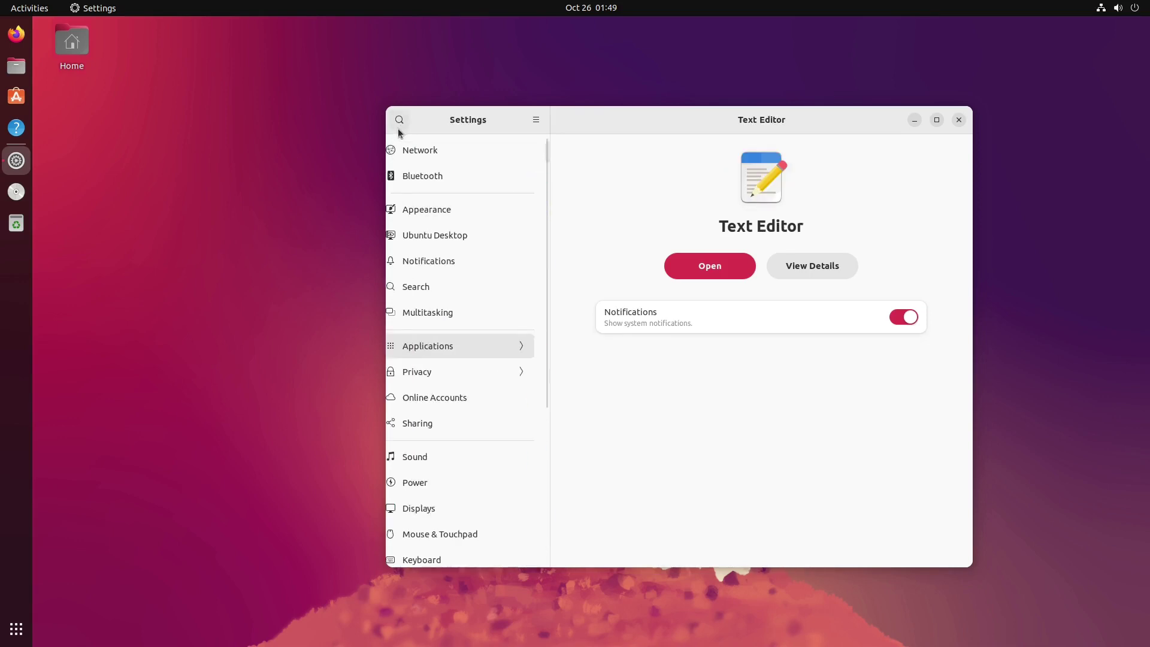
Step: Review Privacy's Screen Lock, Location Services, Thunderbolt and File History & Trash pages, then go back
left_click(487, 376)
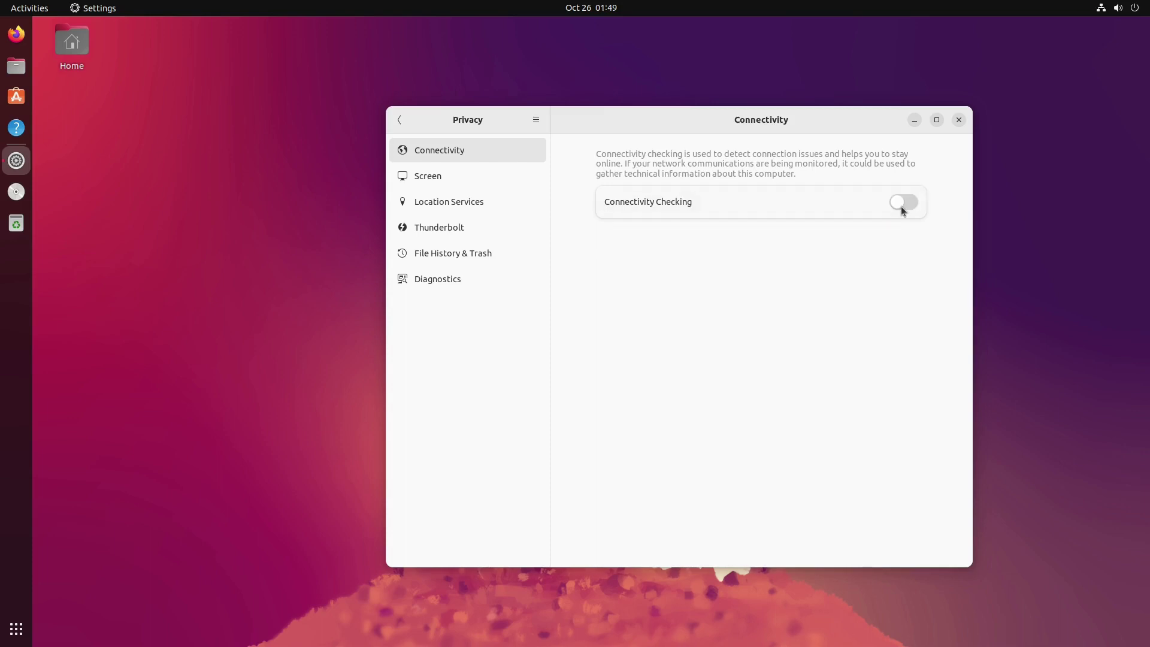
left_click(450, 175)
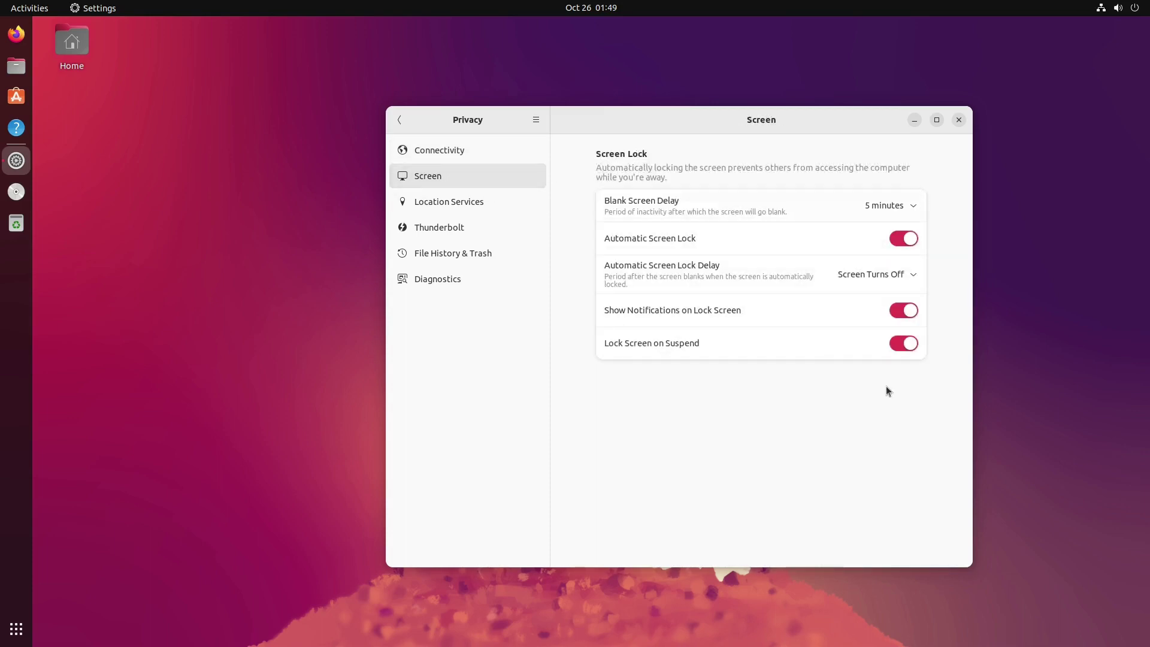
left_click(436, 201)
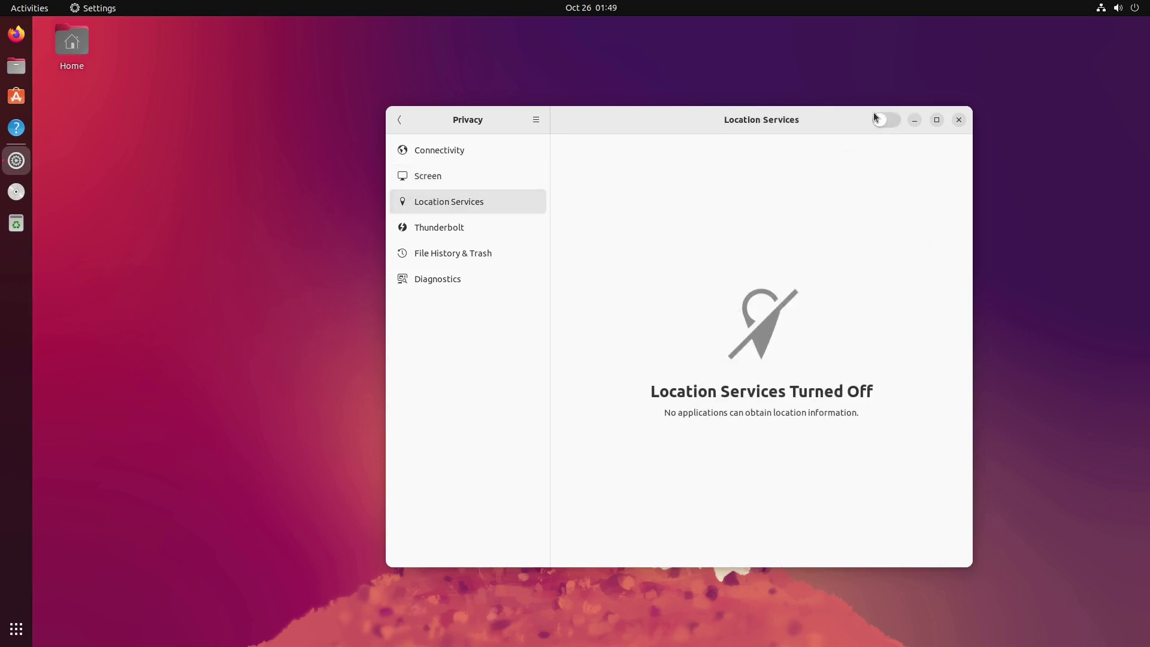
left_click(442, 229)
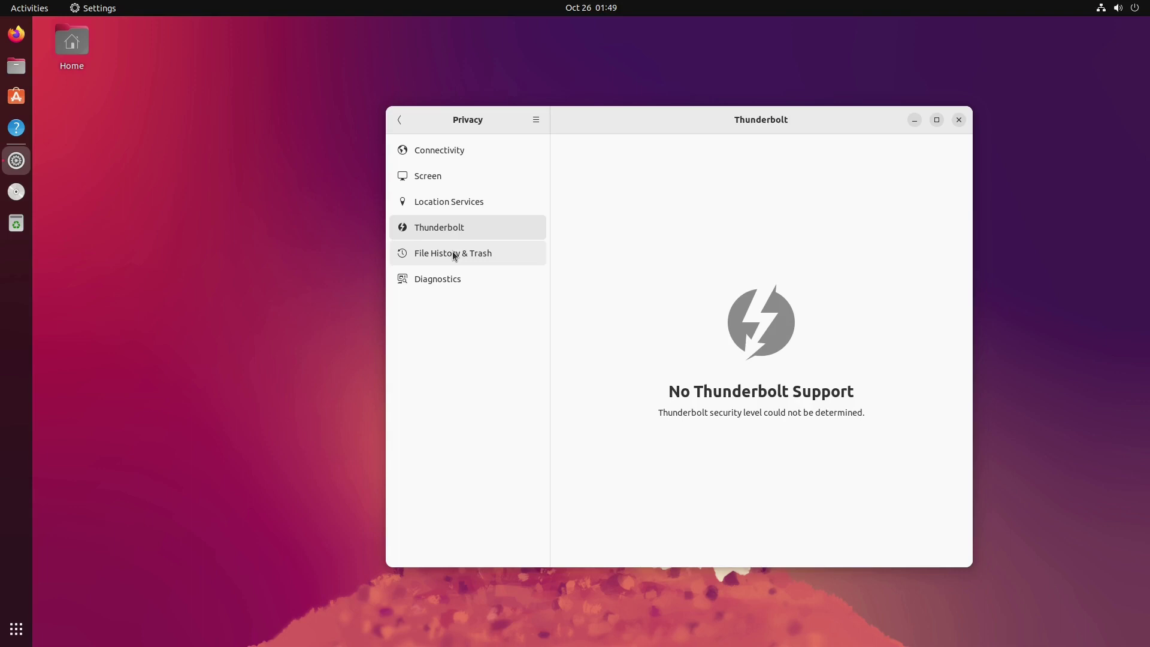
left_click(456, 254)
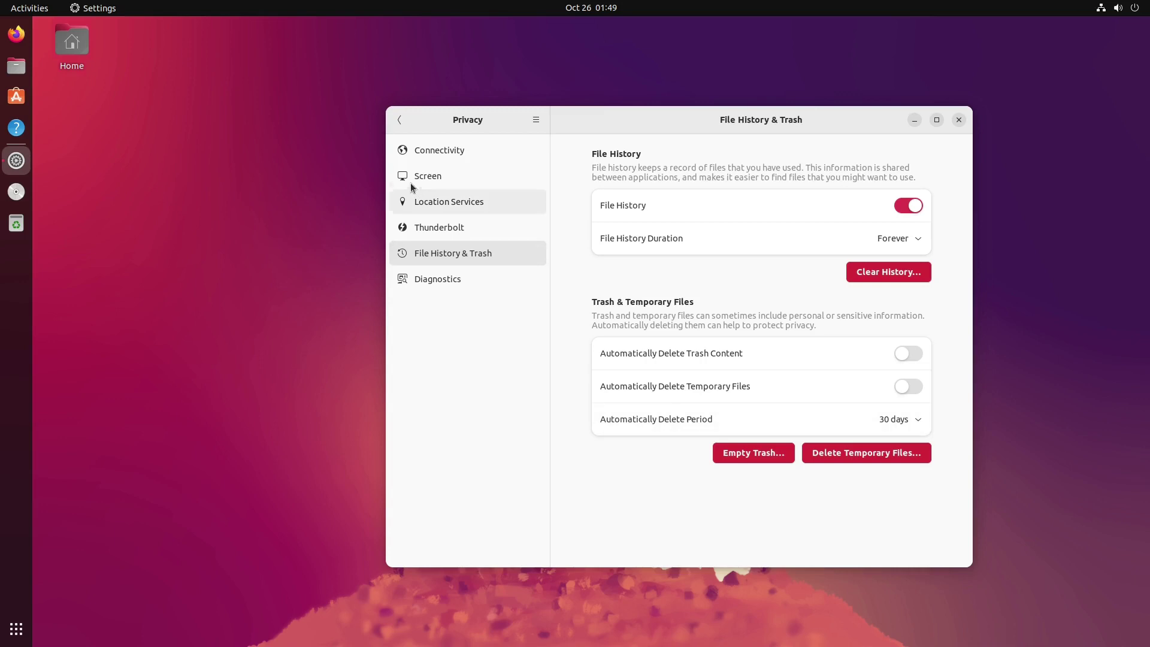
left_click(406, 117)
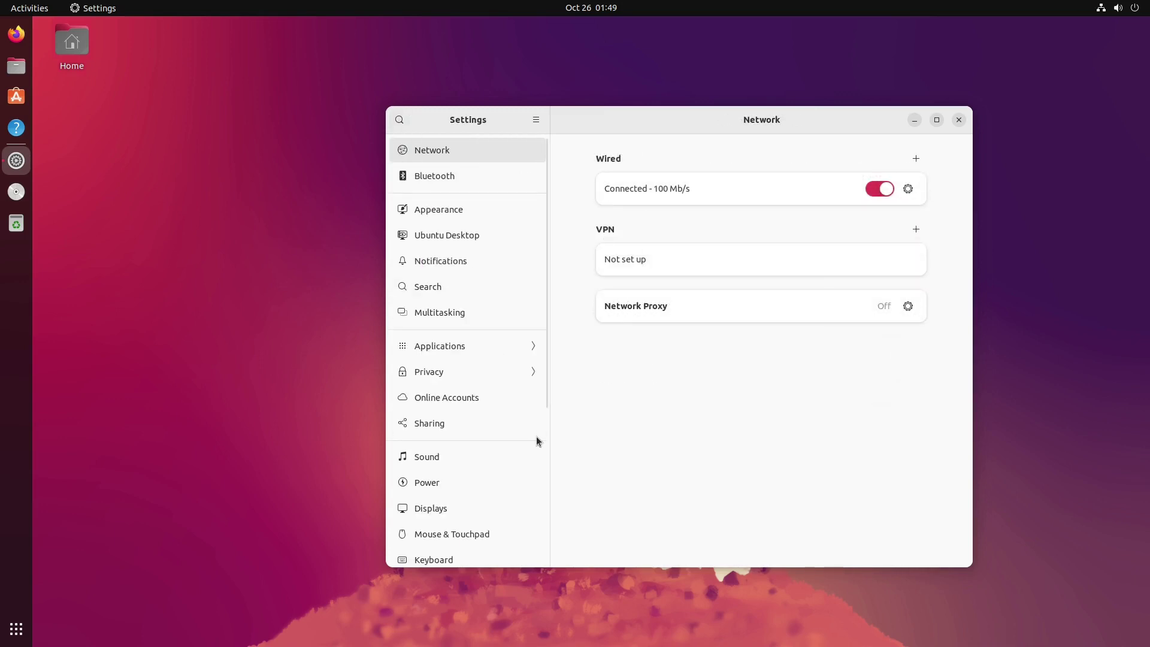
Step: Look over the Online Accounts and Sound settings pages
left_click(487, 394)
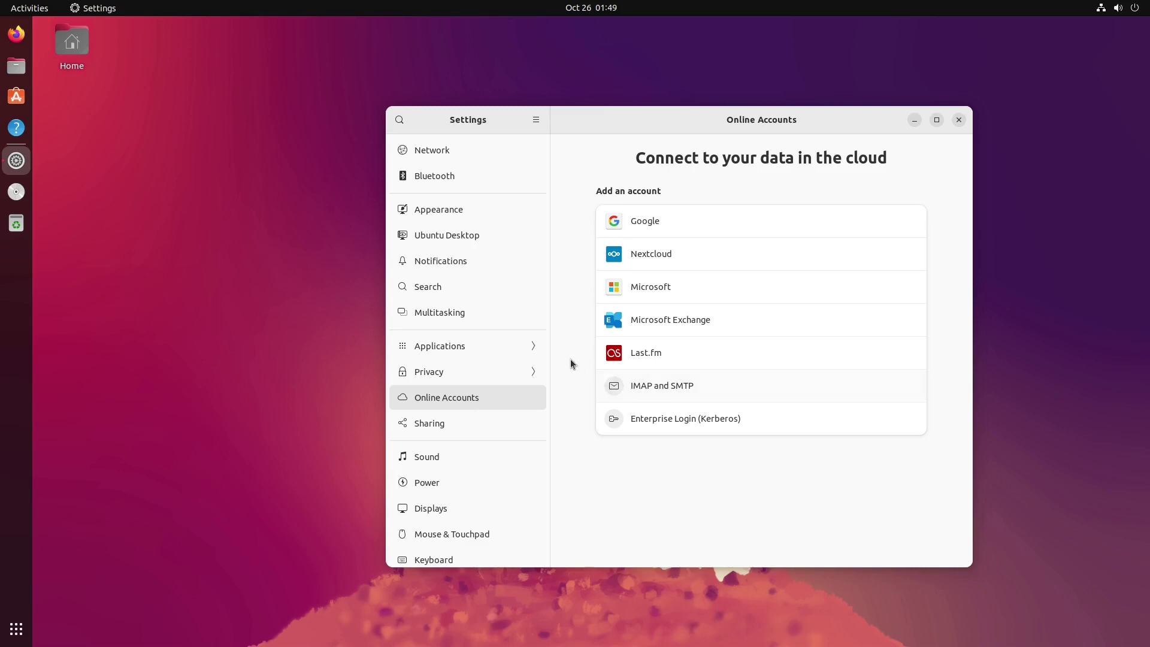
scroll(436, 430, "down", 5)
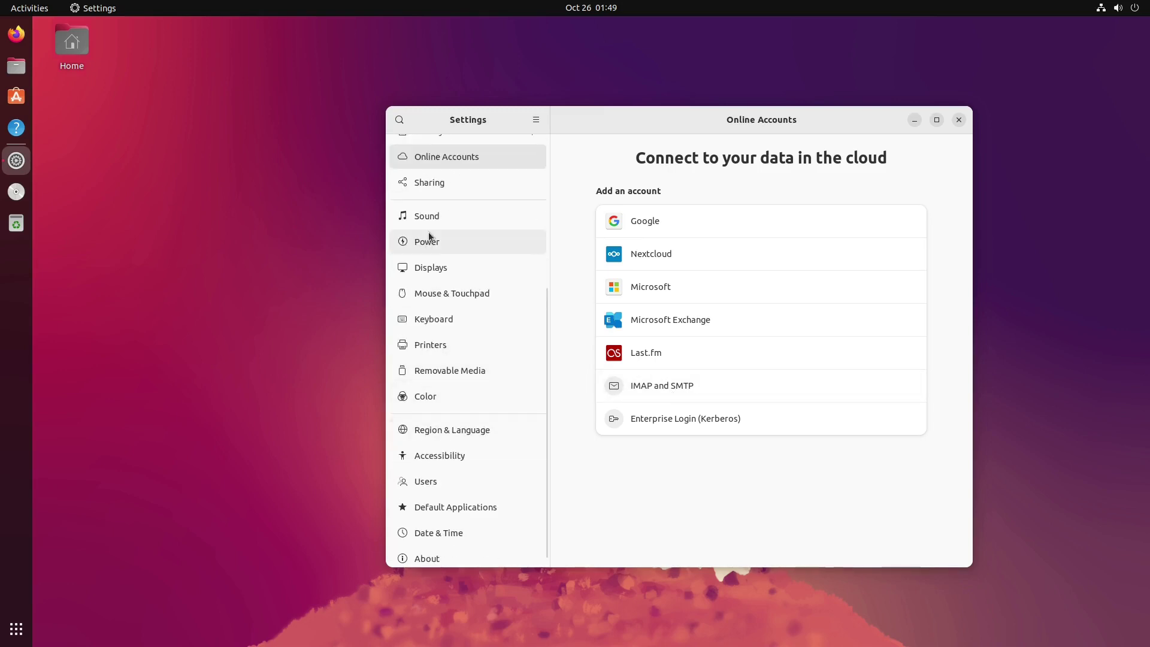
left_click(431, 217)
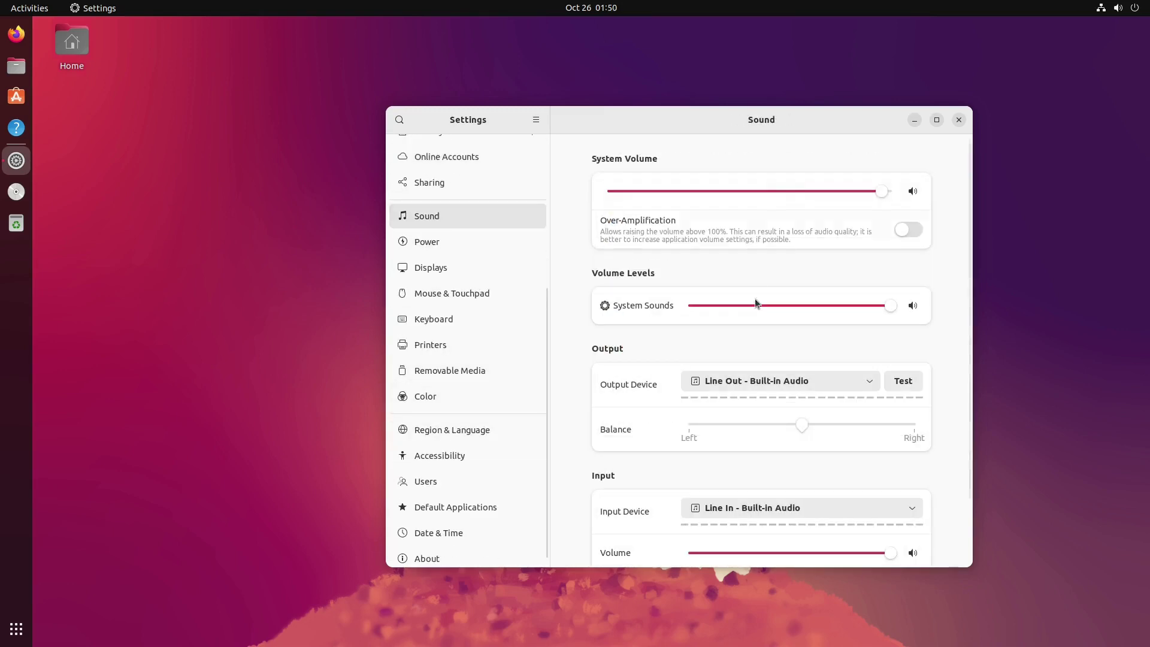
Step: In Power, set Power Mode to Power Saver and Screen Blank to 10 minutes
left_click(446, 240)
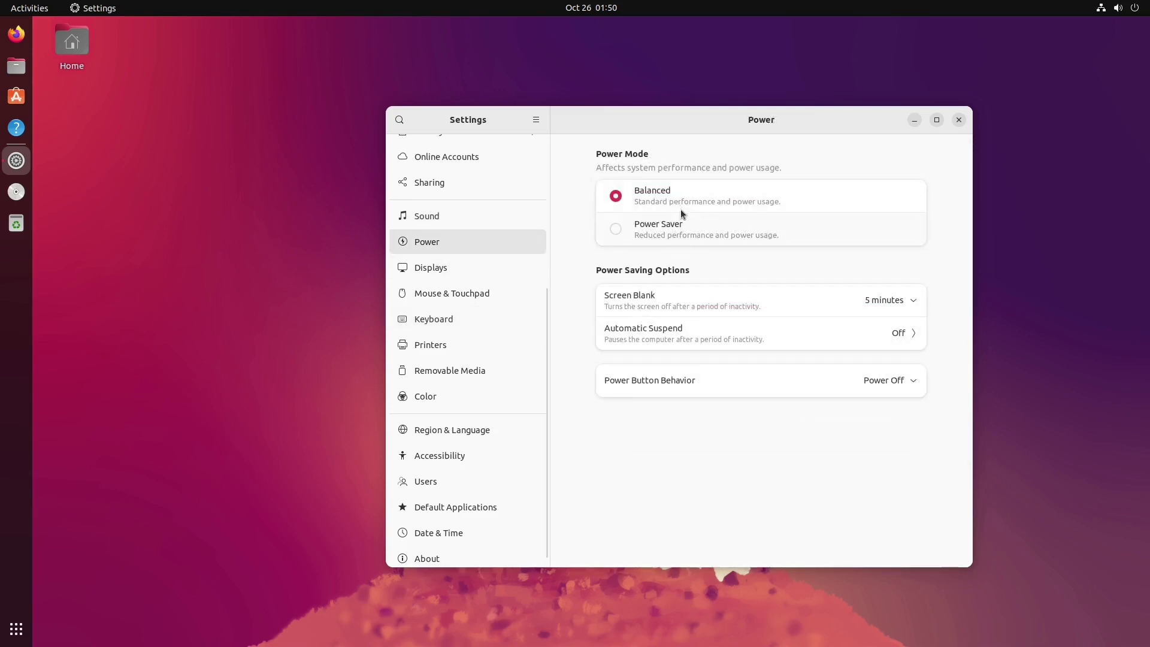
left_click(669, 221)
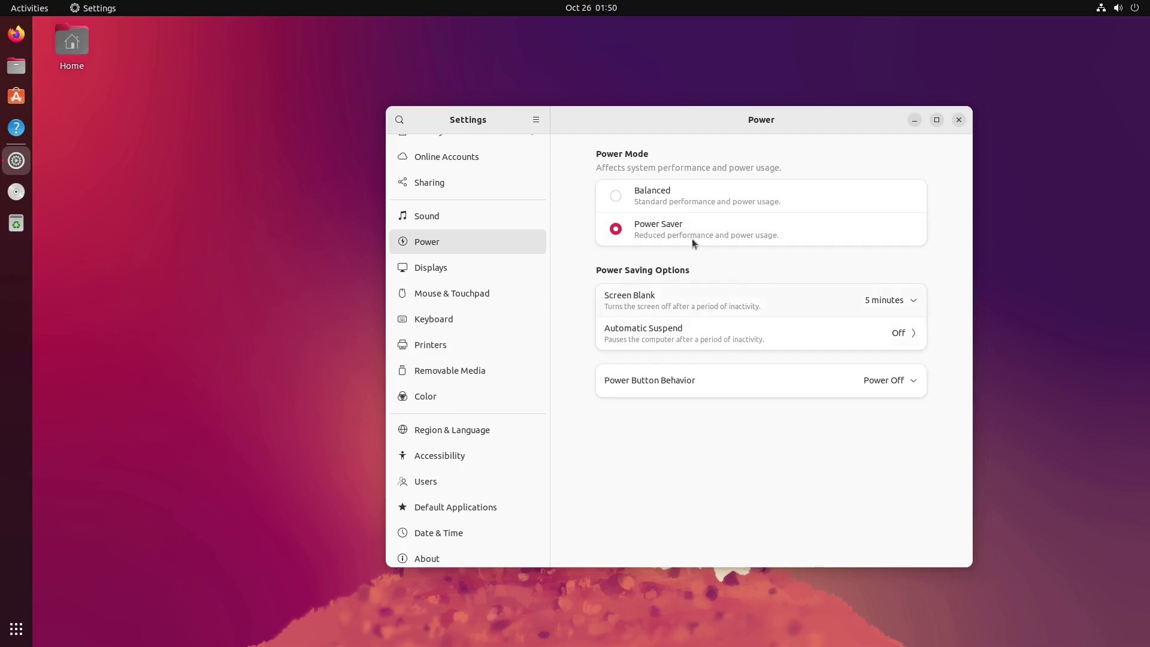
left_click(674, 192)
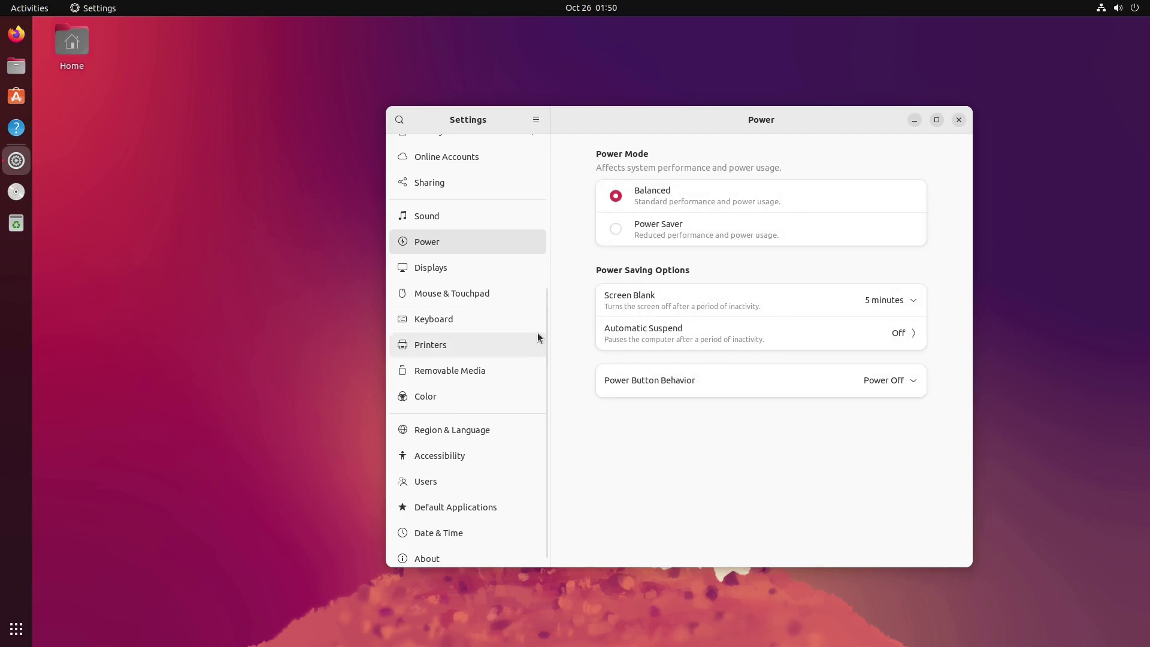
left_click(638, 222)
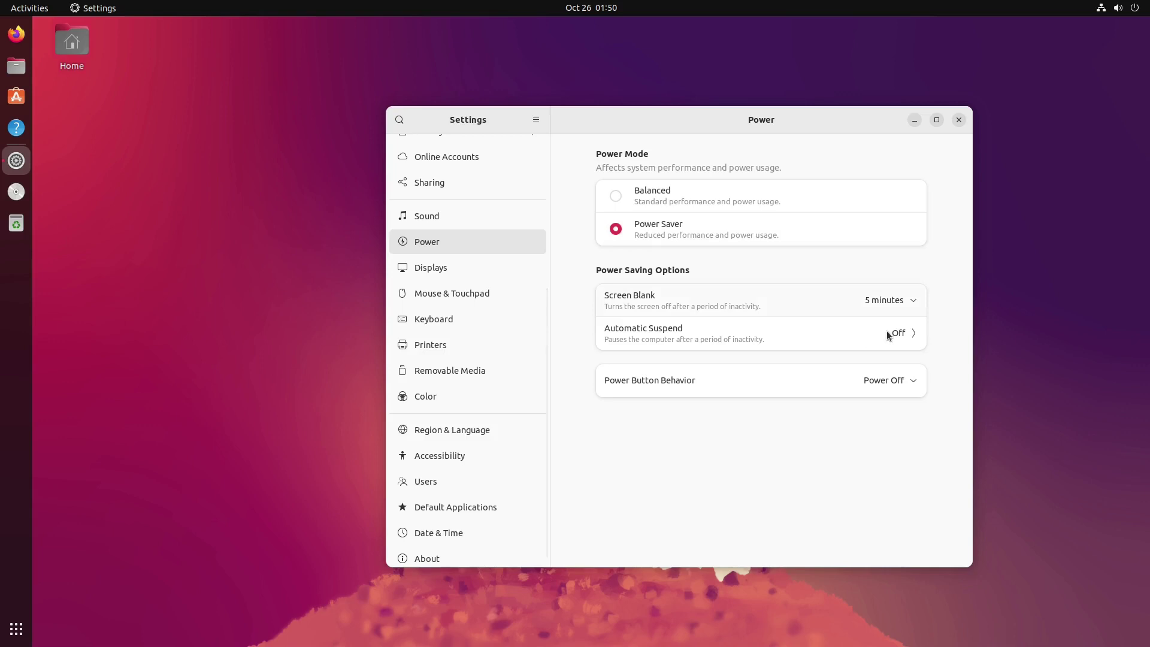
left_click(894, 309)
left_click(907, 453)
left_click(654, 198)
left_click(668, 223)
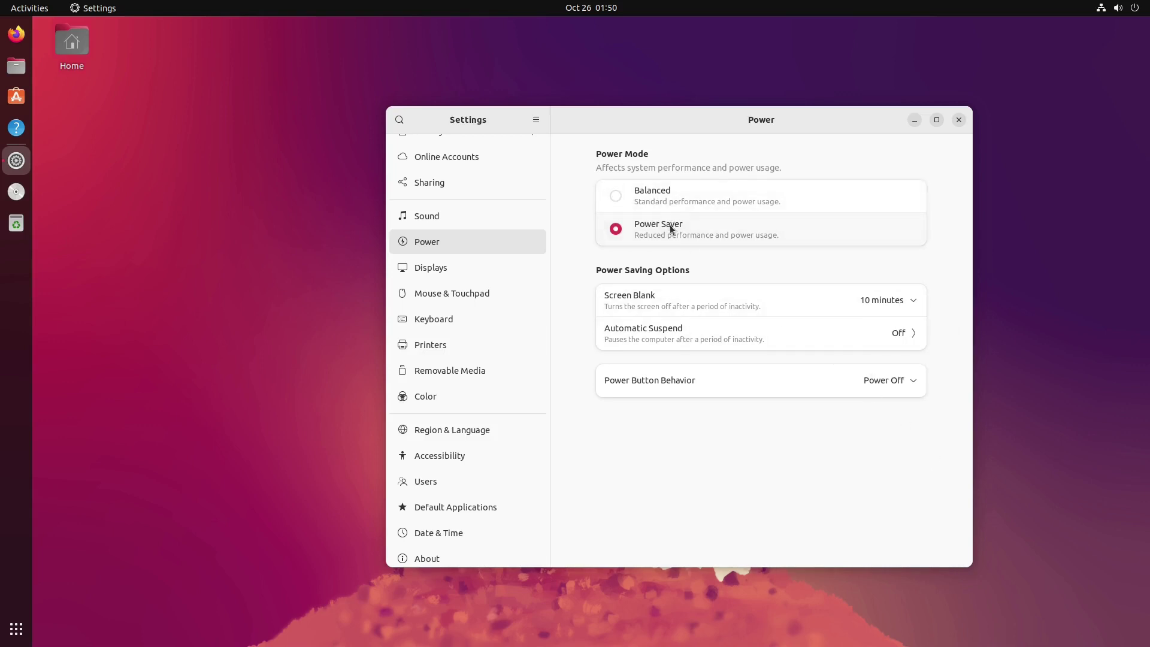
left_click(664, 204)
left_click(667, 233)
Step: View the Displays and Mouse & Touchpad pages, then close Settings
left_click(432, 272)
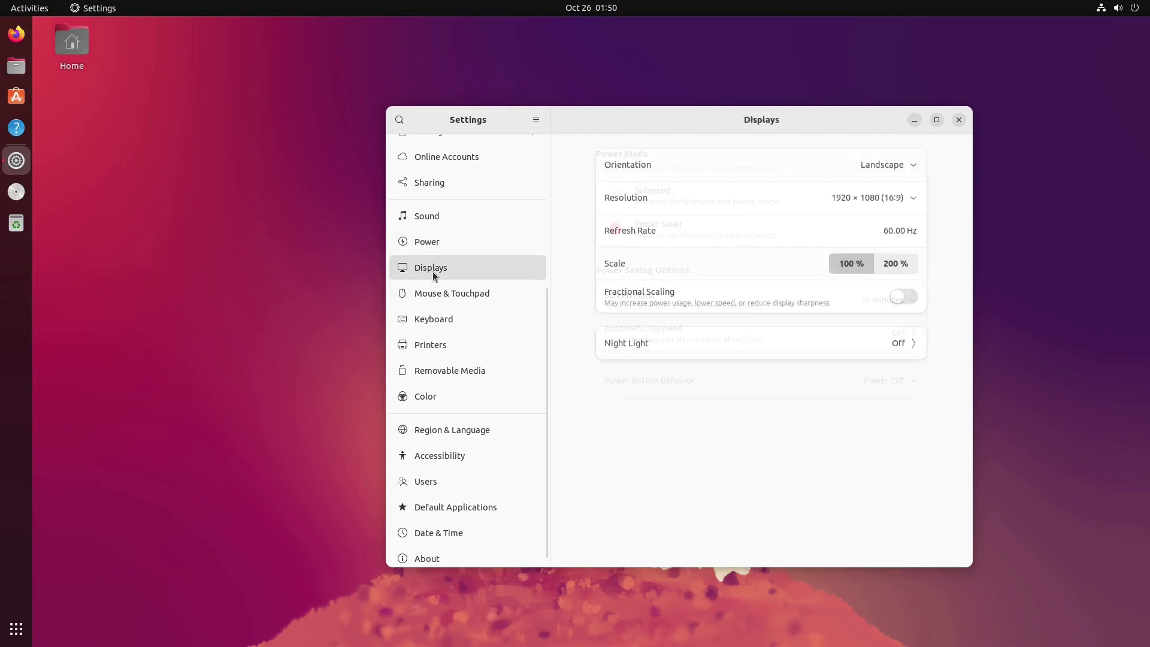
left_click(461, 297)
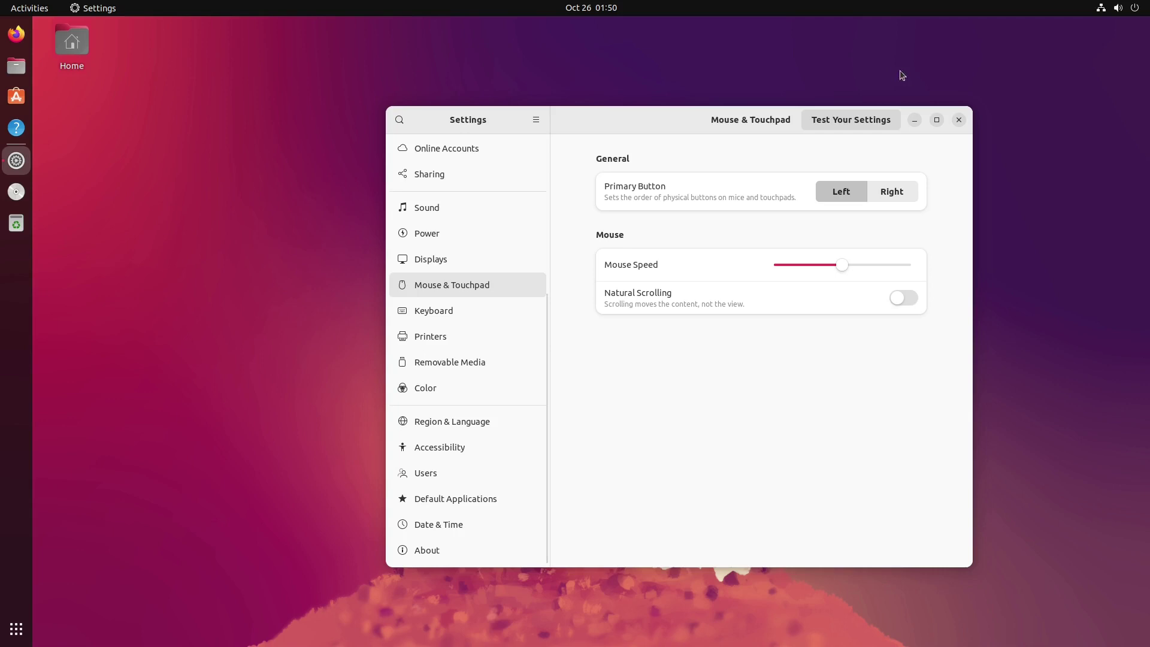
left_click(958, 121)
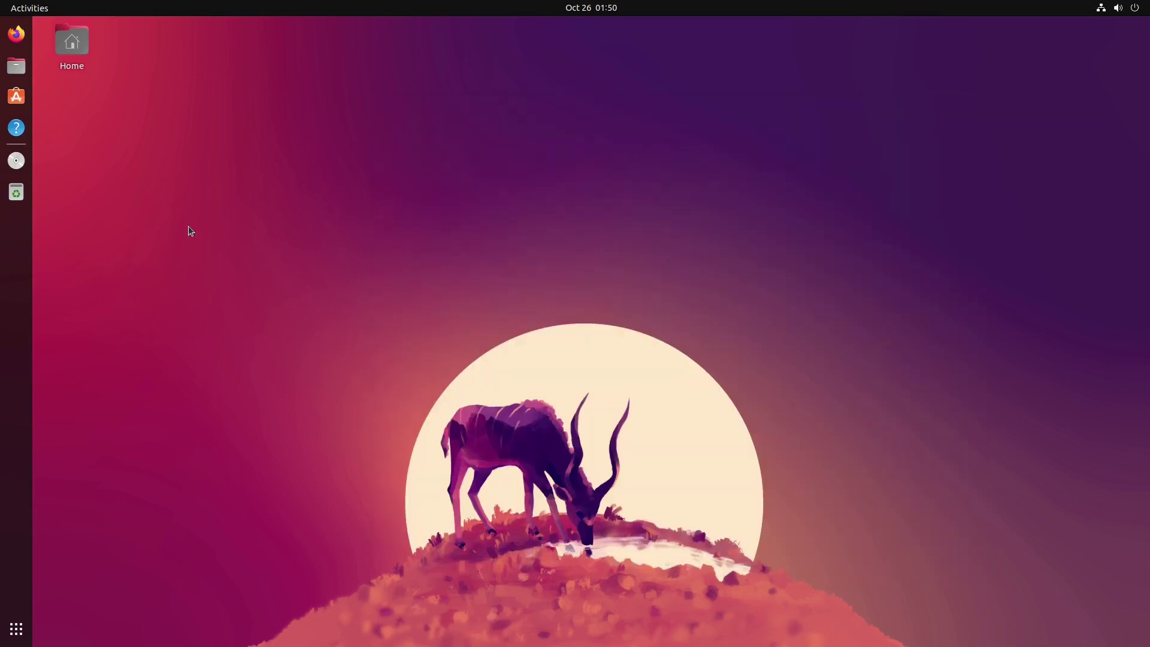
Step: Launch Terminal and check the kernel version with uname -r (5.19.0-23-generic)
left_click(16, 629)
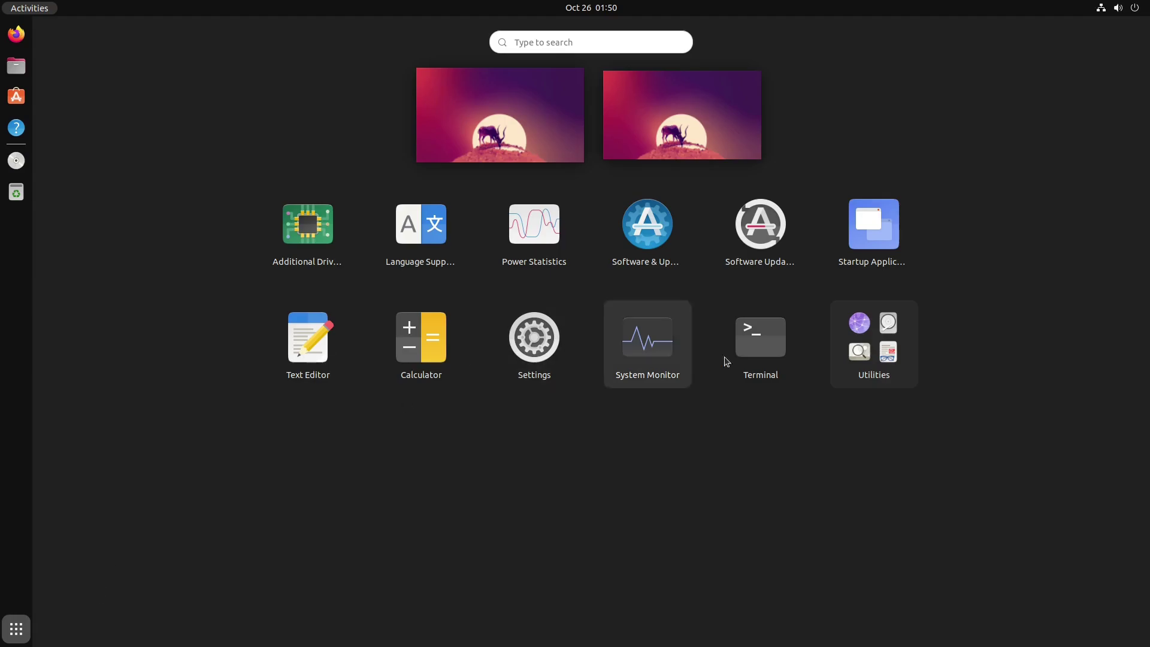
left_click(770, 350)
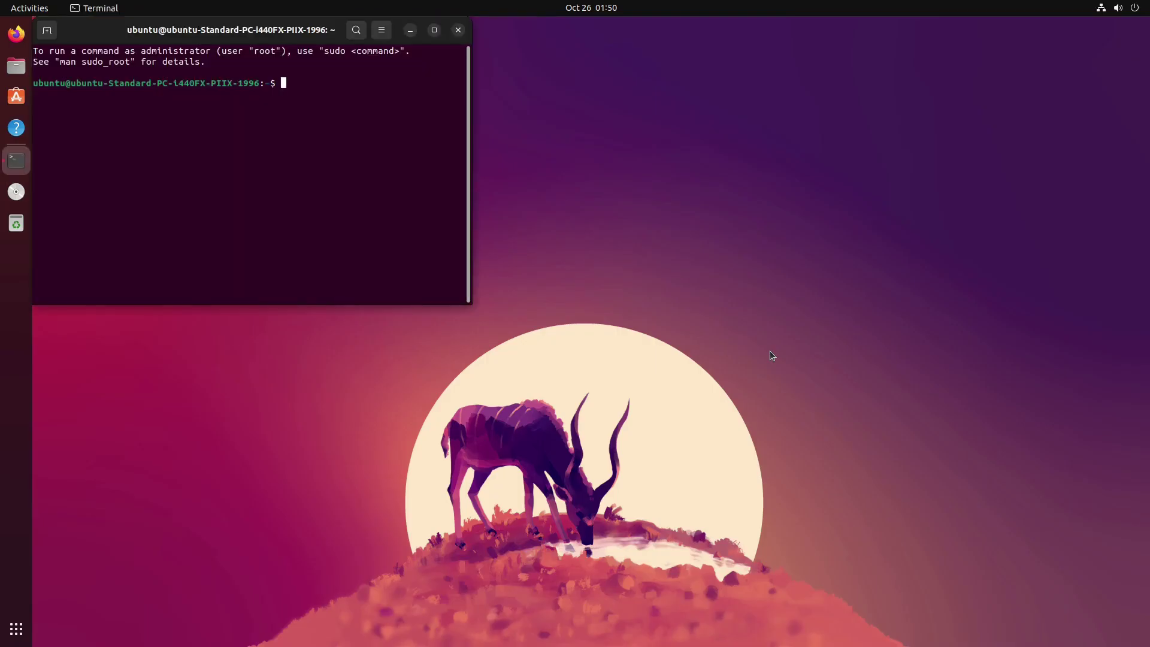
type("uname -r")
key("Return")
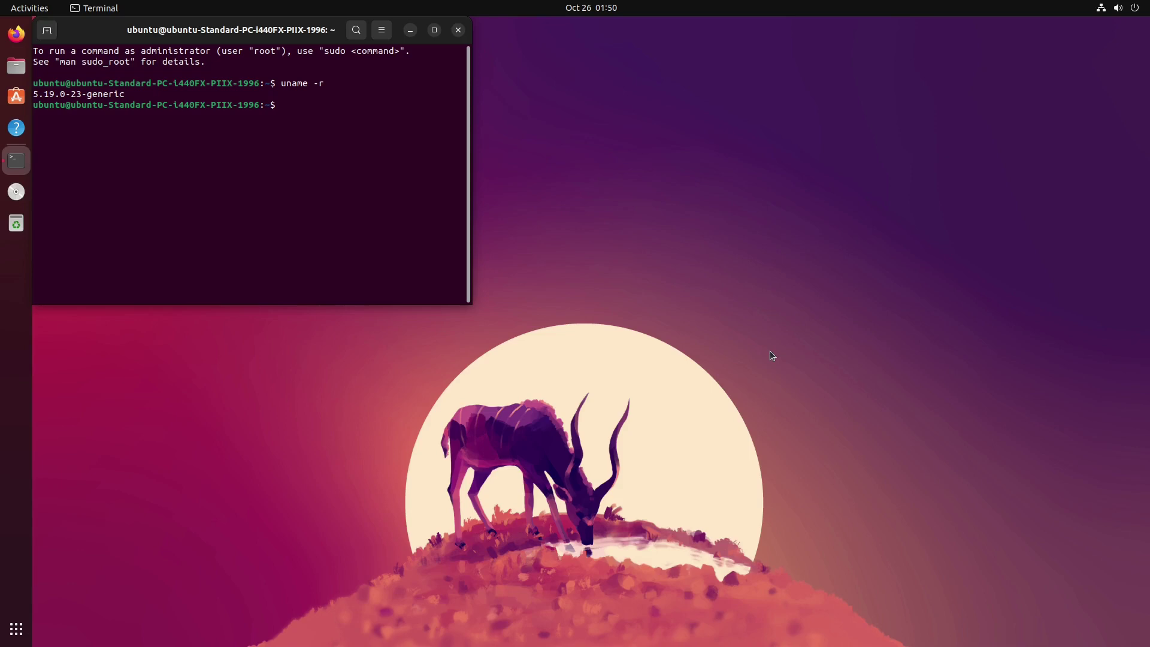
Step: Run htop, reported as not installed, then exit the terminal and show the app grid
type("htop")
key("Return")
type("exit")
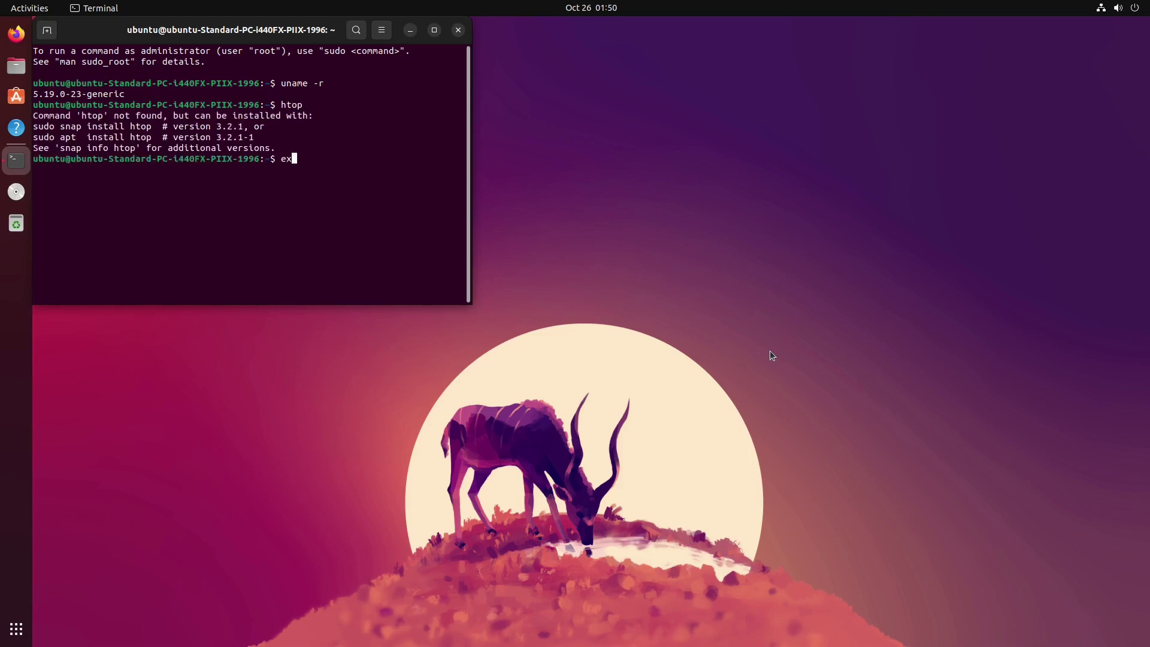
key("Return")
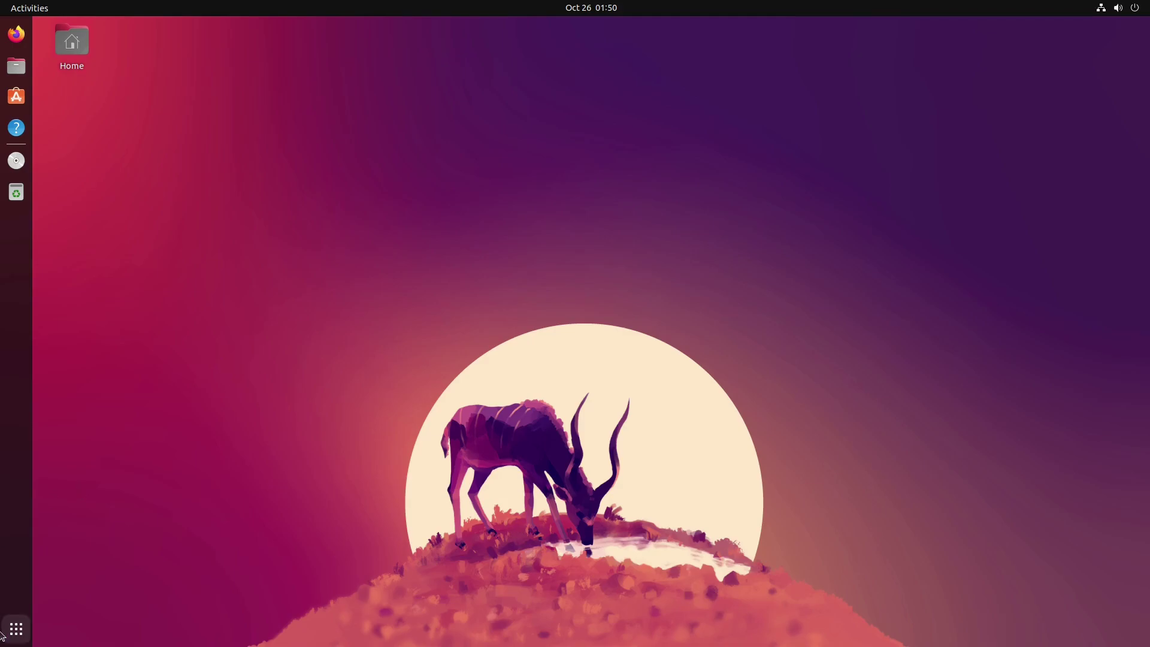
left_click(6, 630)
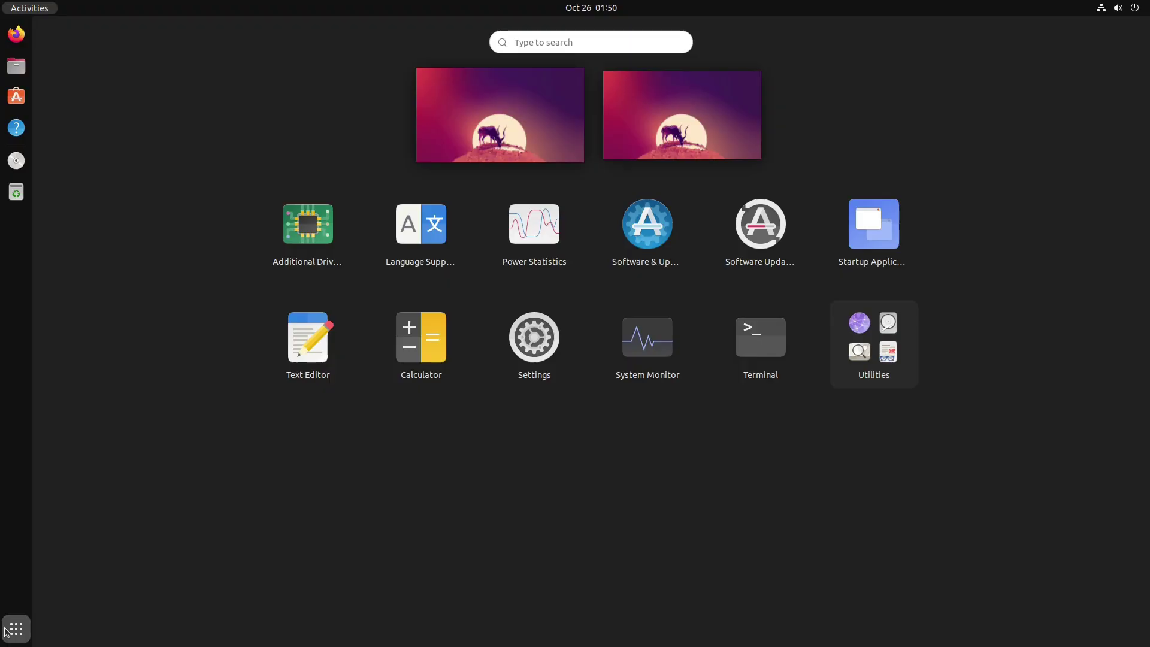
Step: Launch System Monitor, view its resource graphs and running-process list, then close it
left_click(657, 342)
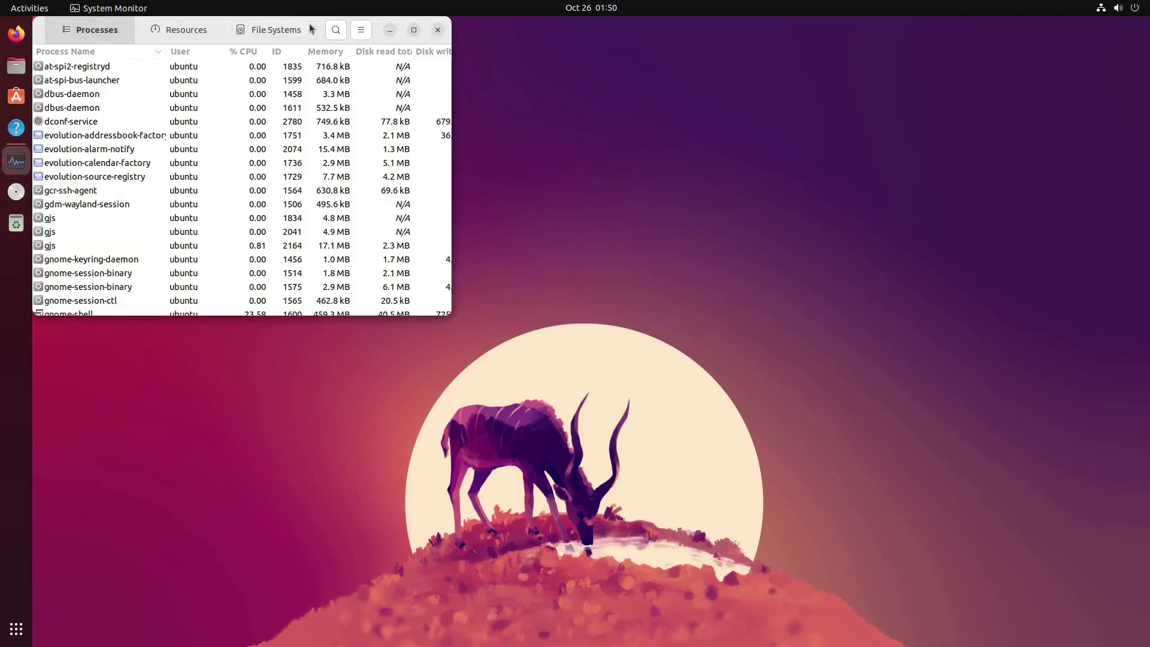
left_click(389, 138)
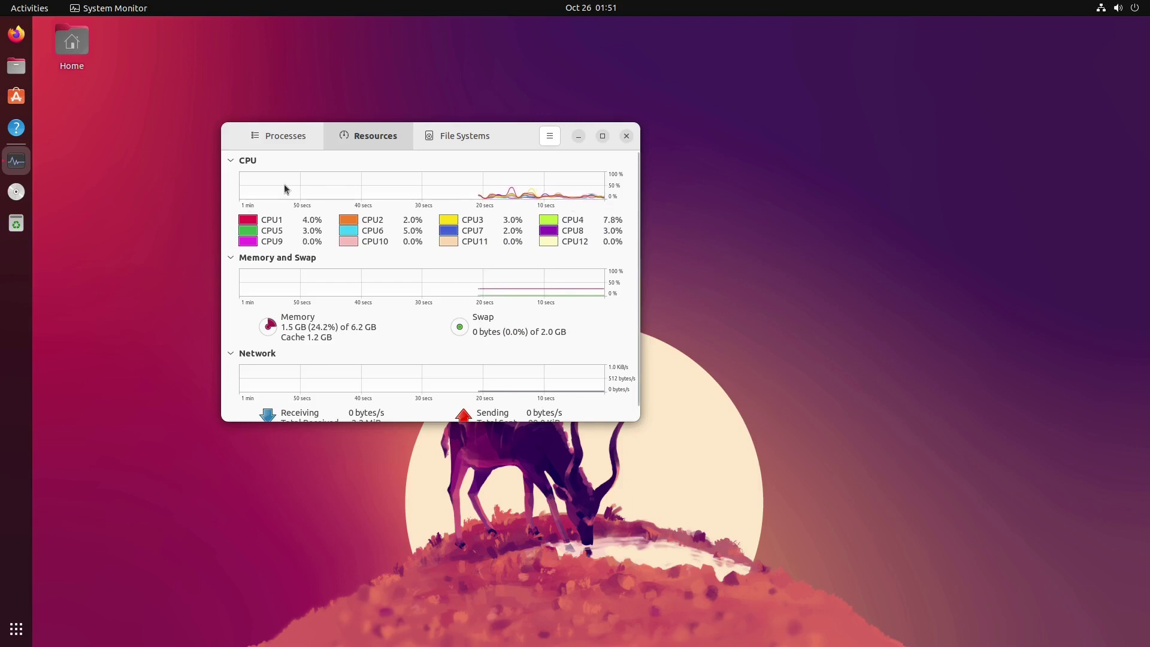
left_click(282, 138)
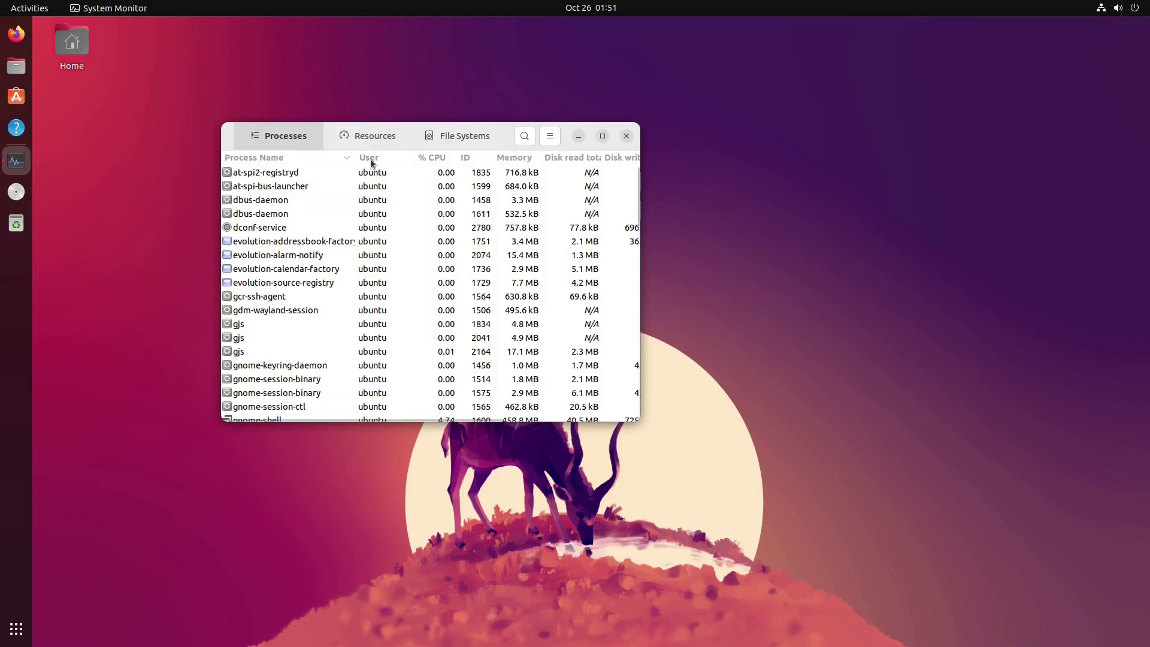
scroll(368, 193, "down", 15)
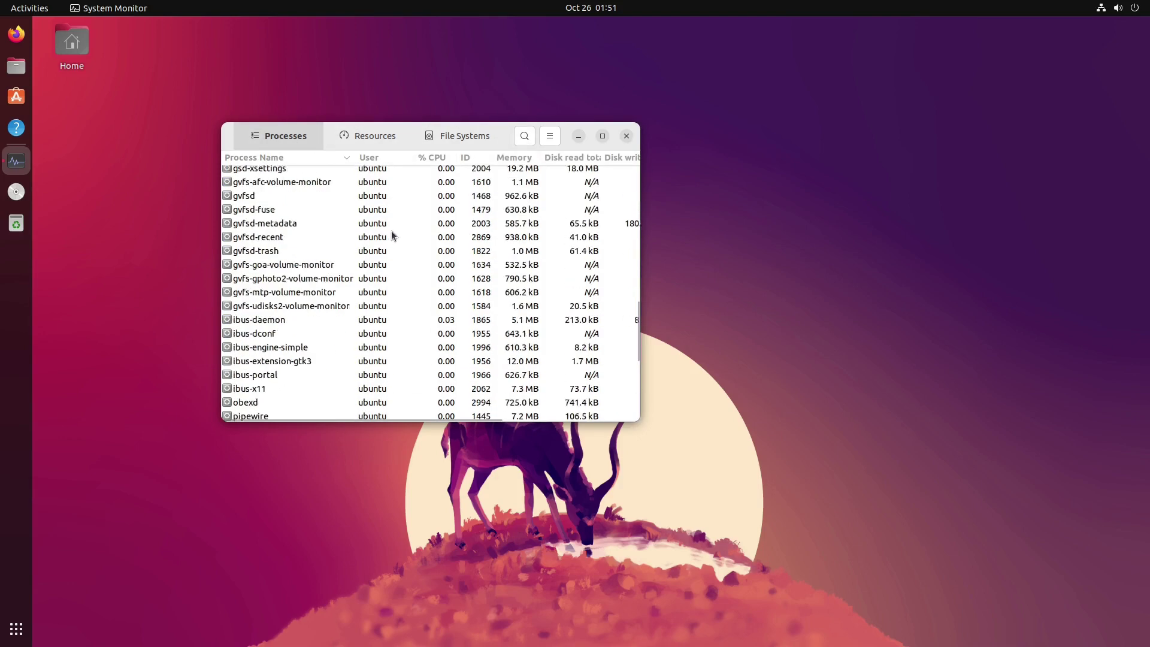
scroll(469, 351, "up", 15)
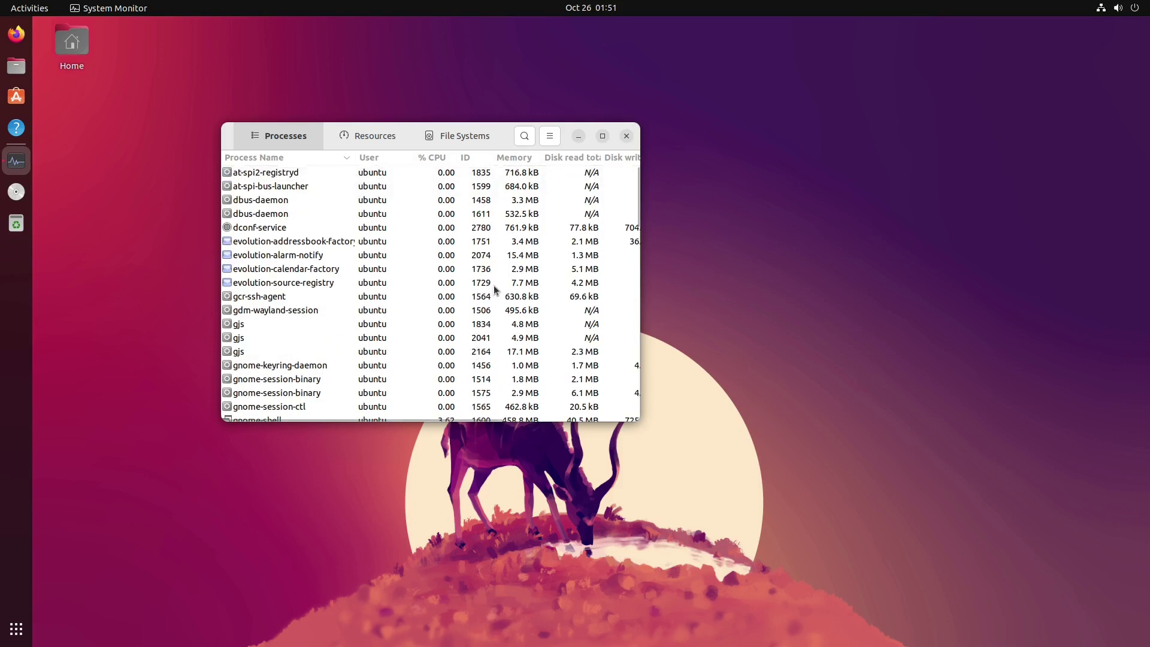
left_click(626, 137)
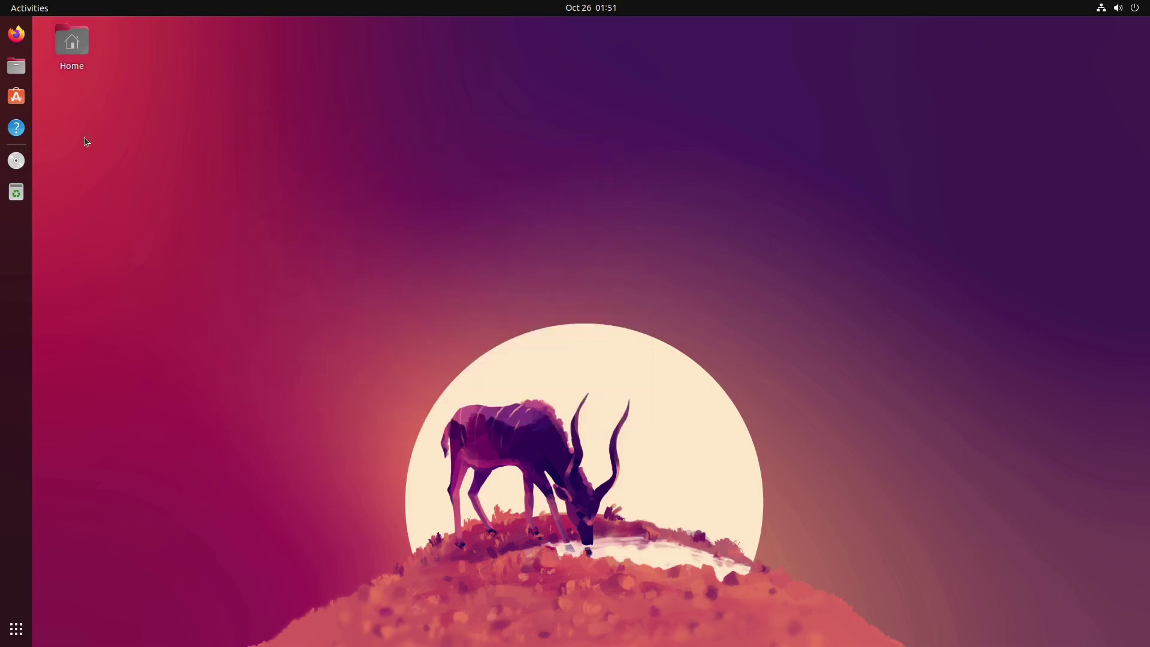
Step: Launch Firefox, search for 'ubuntu flavors' and open the ubuntu.com Ubuntu flavours result
left_click(16, 34)
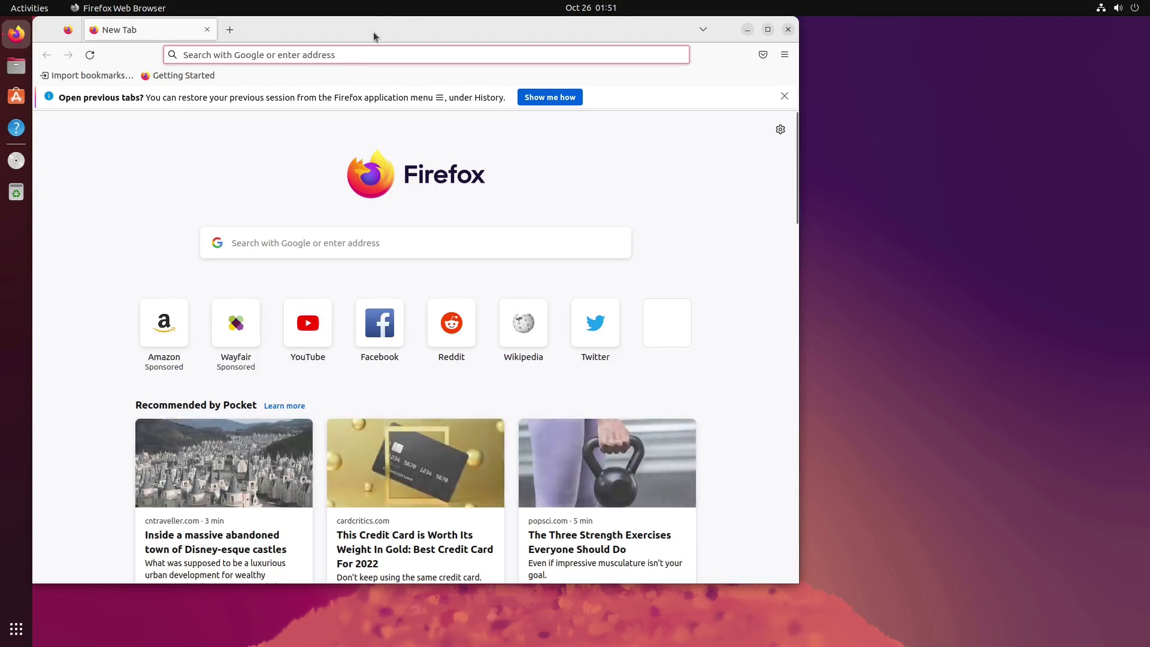
left_click(376, 54)
type("ubunt")
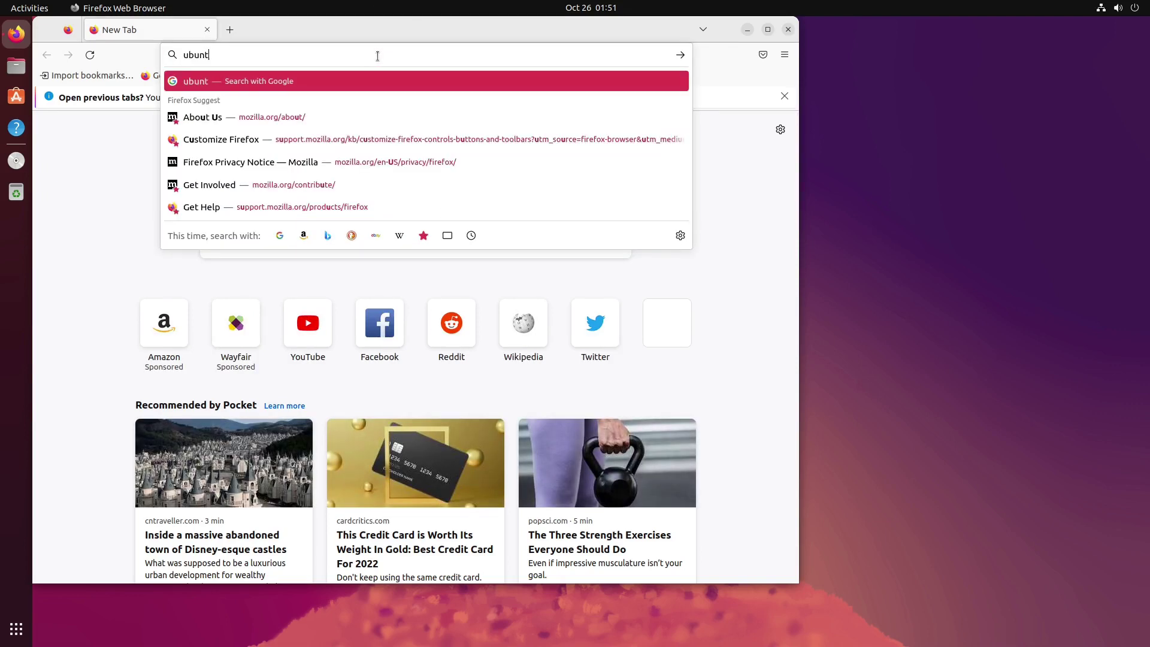
type("u flavors")
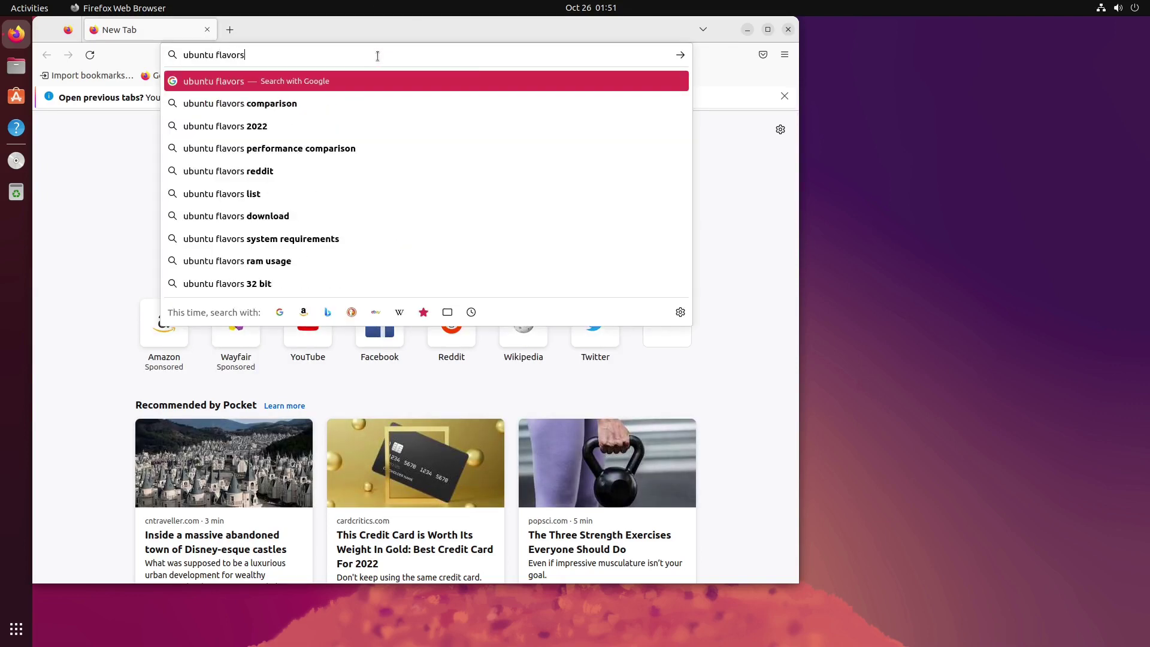
key("Return")
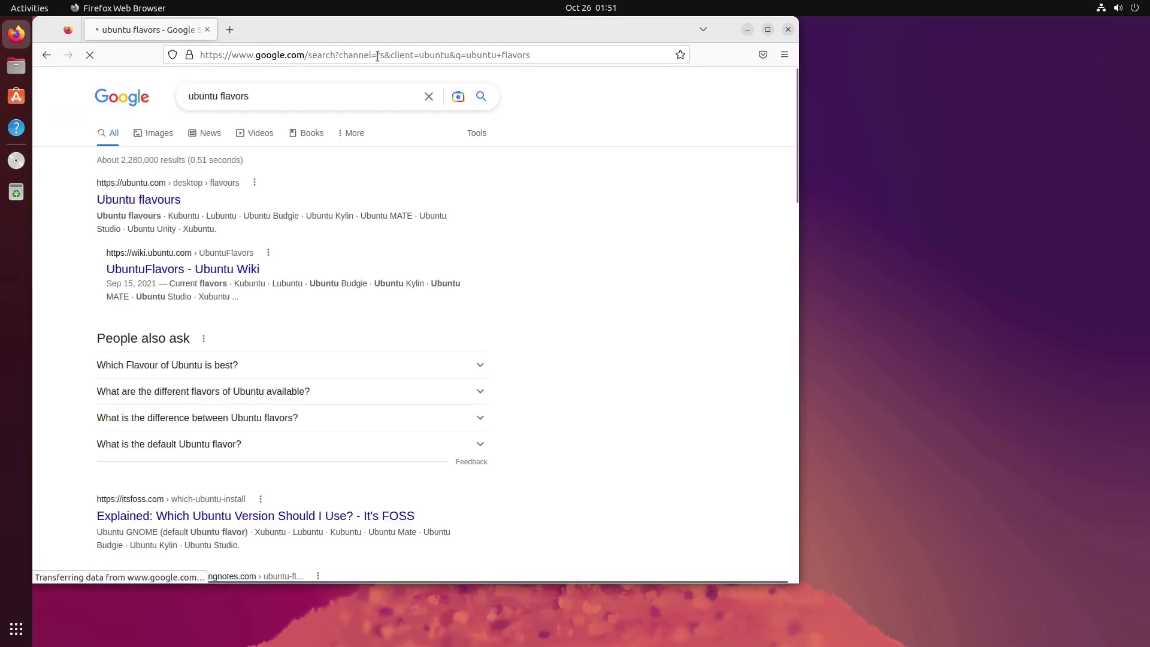
left_click(156, 202)
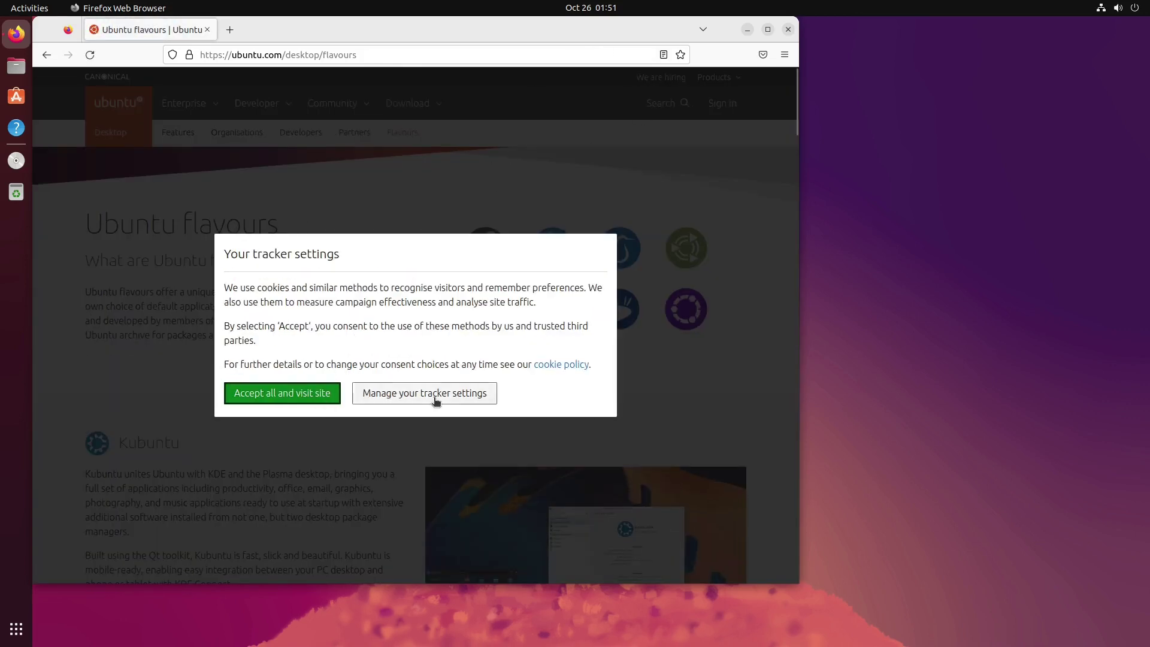
Step: Save the tracker preferences via 'Manage your tracker settings' to dismiss the consent notice
left_click(436, 403)
scroll(358, 434, "down", 2)
scroll(249, 519, "down", 10)
left_click(251, 509)
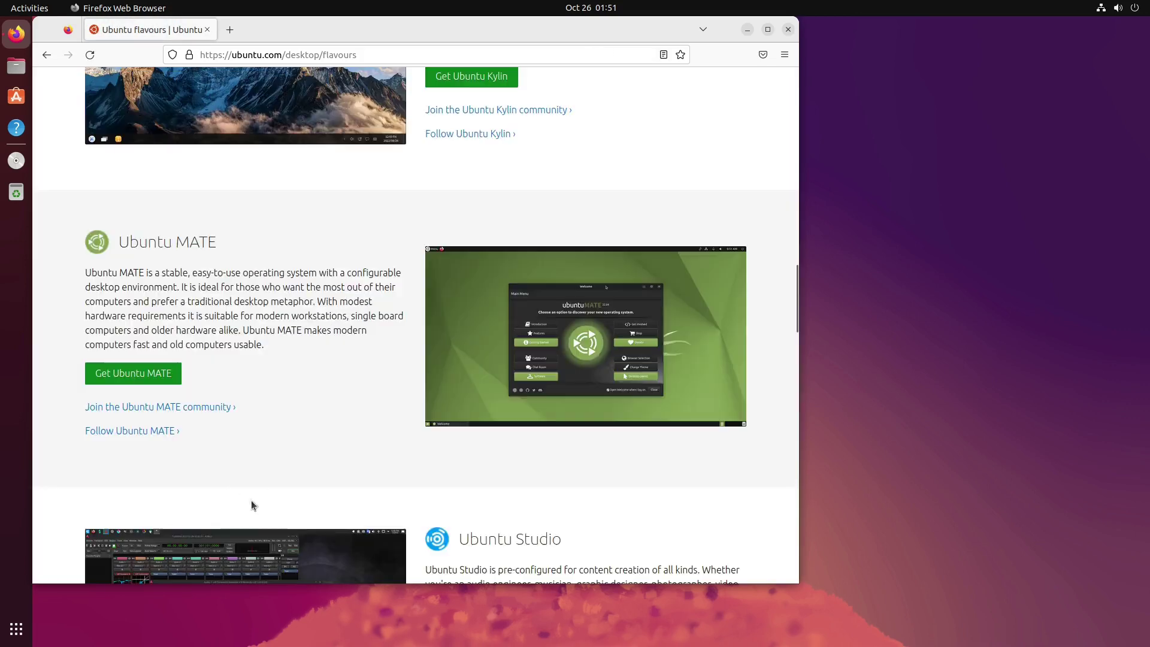
Step: Browse the Kubuntu, Lubuntu, Budgie, Unity and Xubuntu flavour sections, then return to the top
scroll(334, 252, "up", 15)
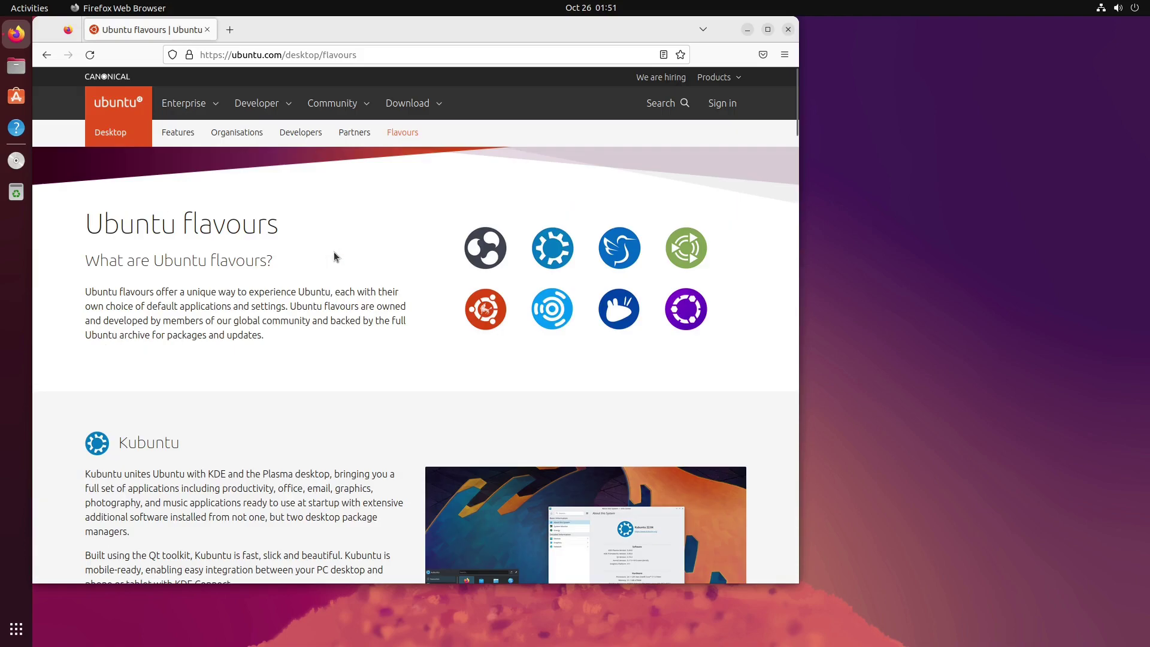
scroll(399, 274, "down", 5)
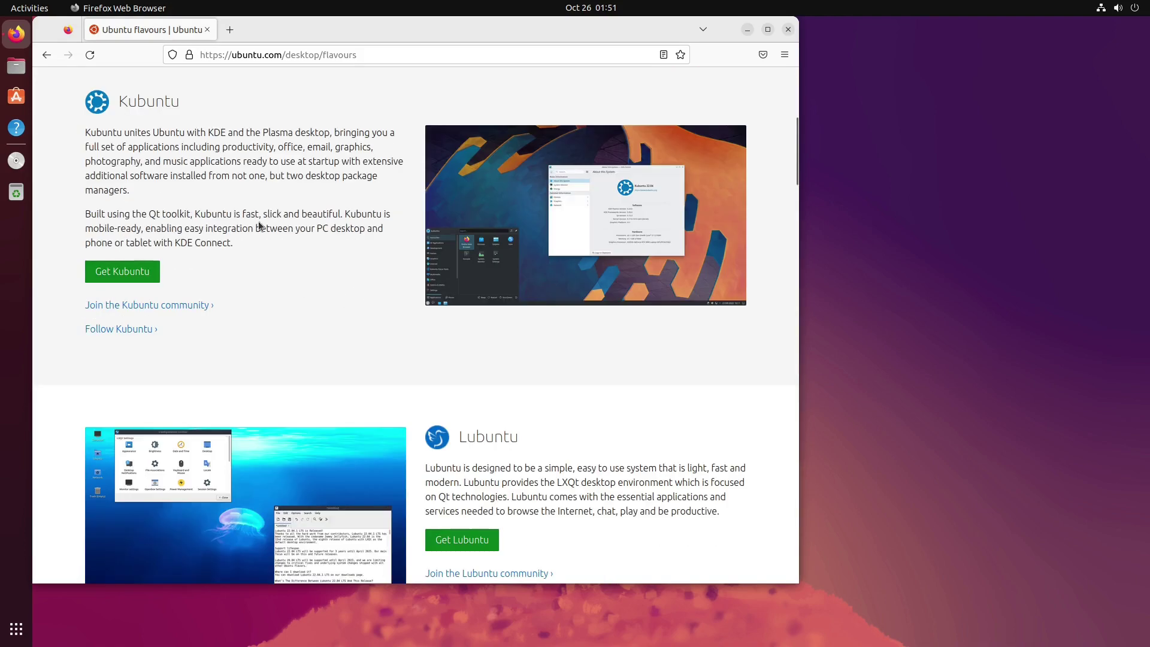
scroll(393, 239, "down", 3)
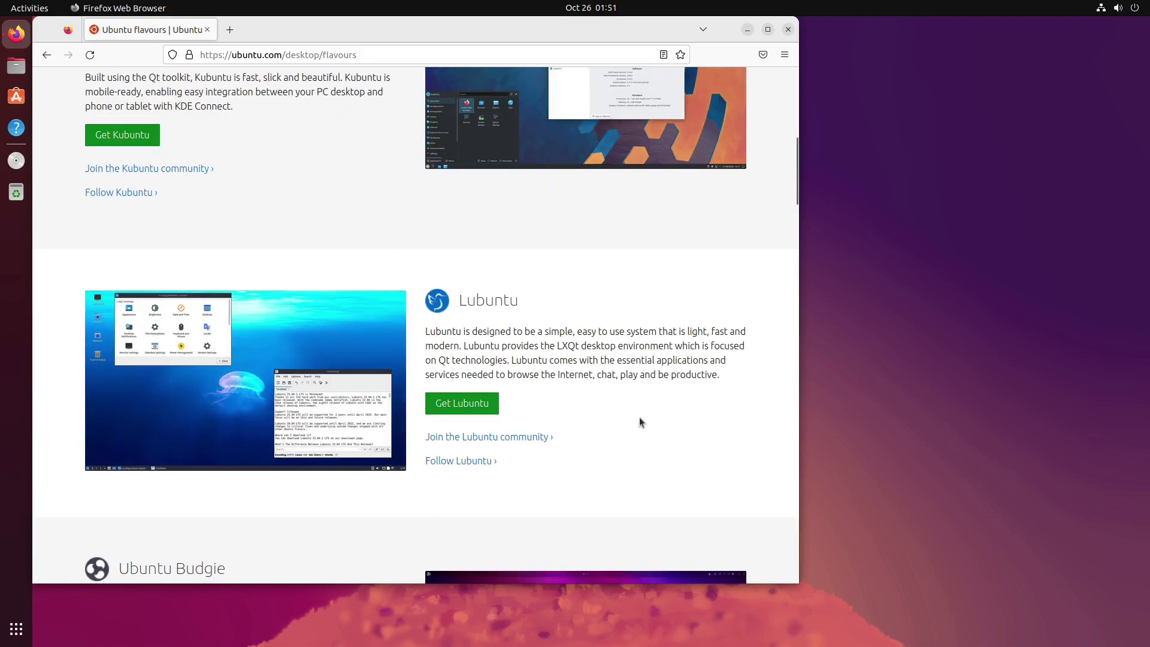
scroll(454, 344, "down", 5)
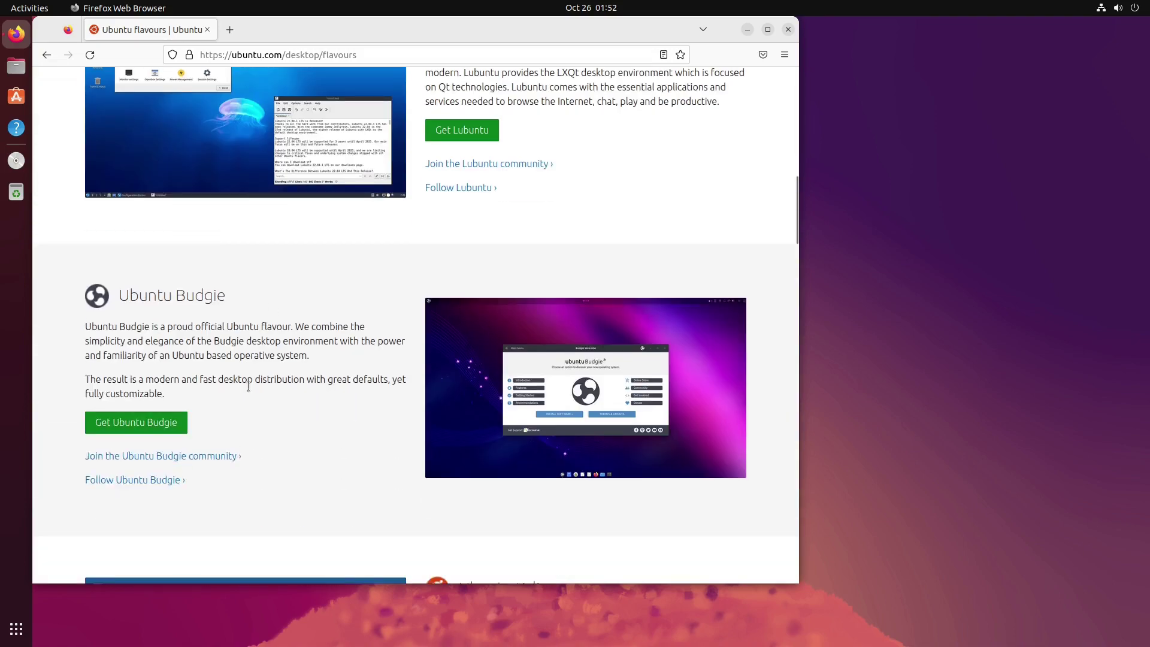
scroll(449, 385, "down", 5)
scroll(621, 397, "down", 5)
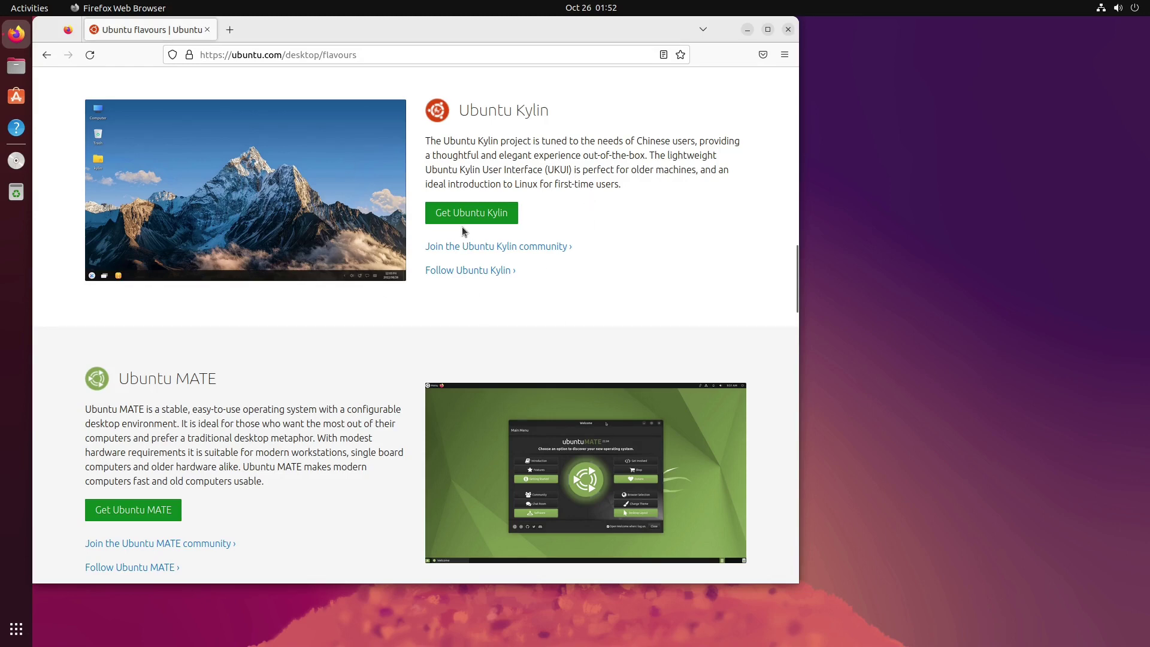
scroll(569, 303, "down", 4)
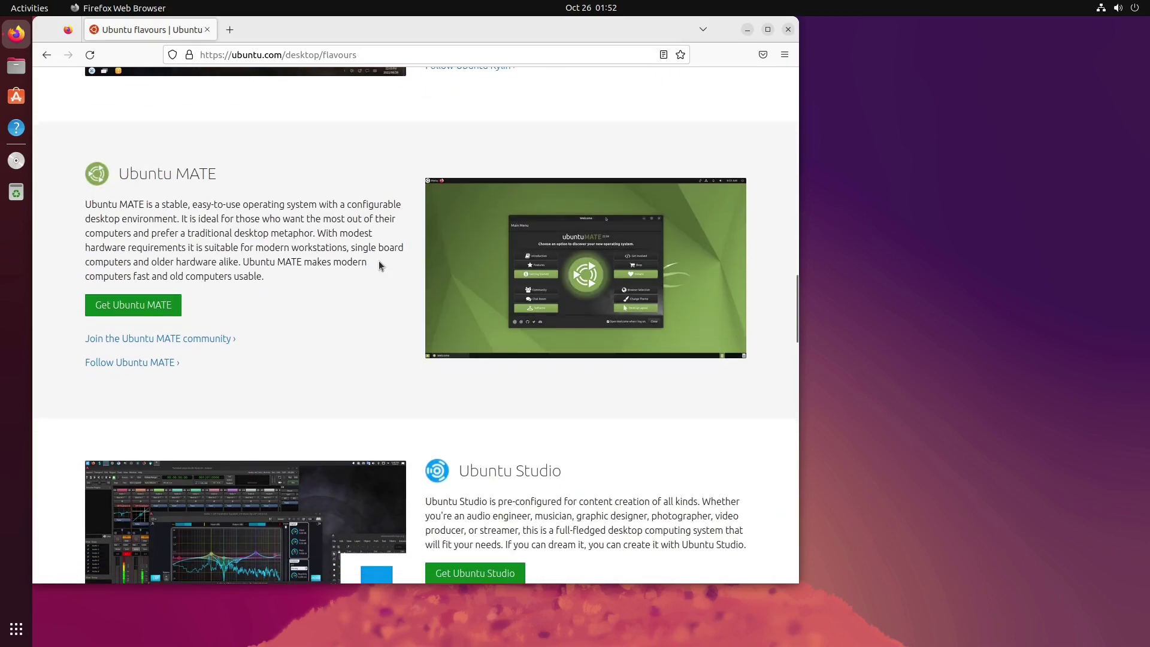
scroll(391, 272, "down", 7)
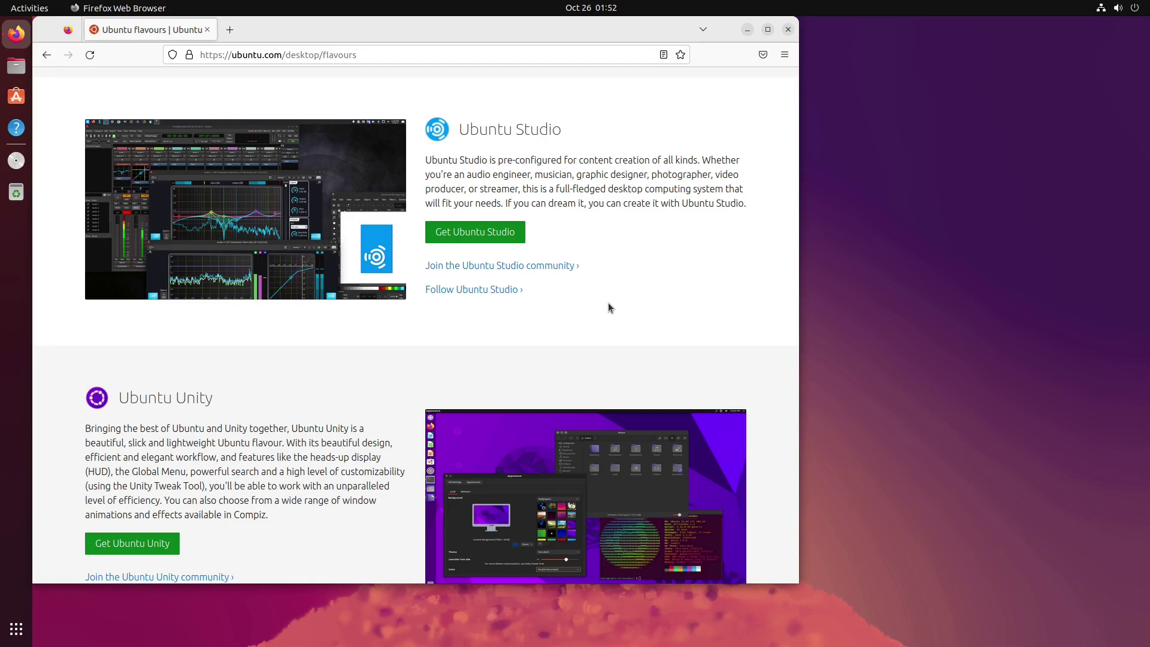
scroll(609, 303, "down", 6)
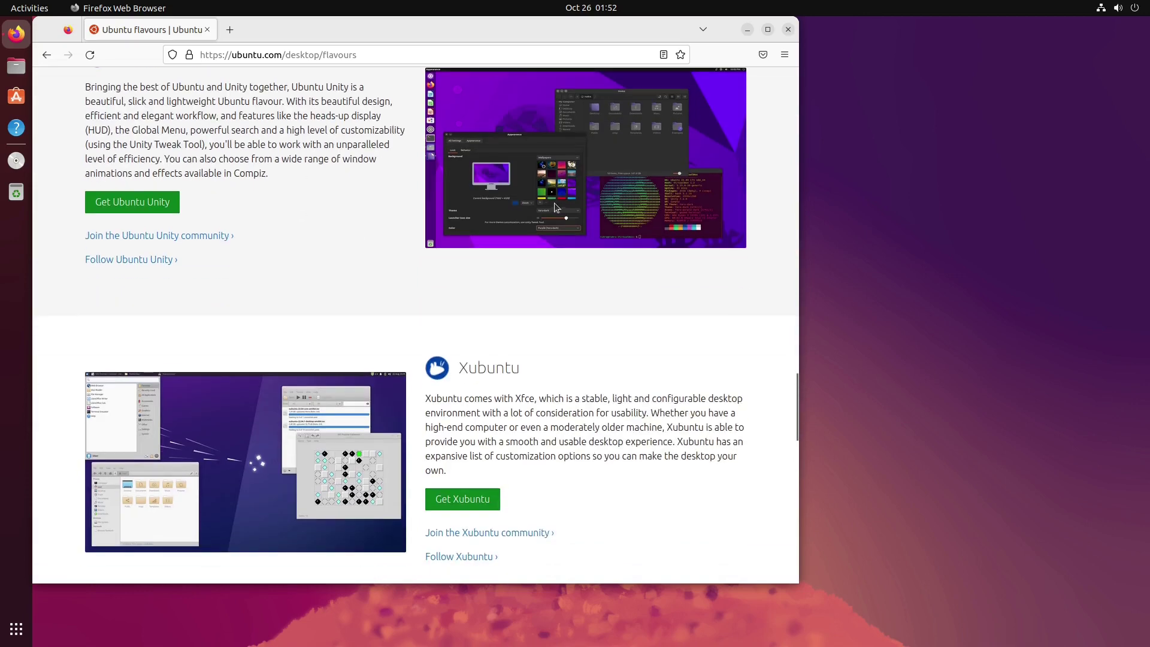
scroll(584, 206, "up", 3)
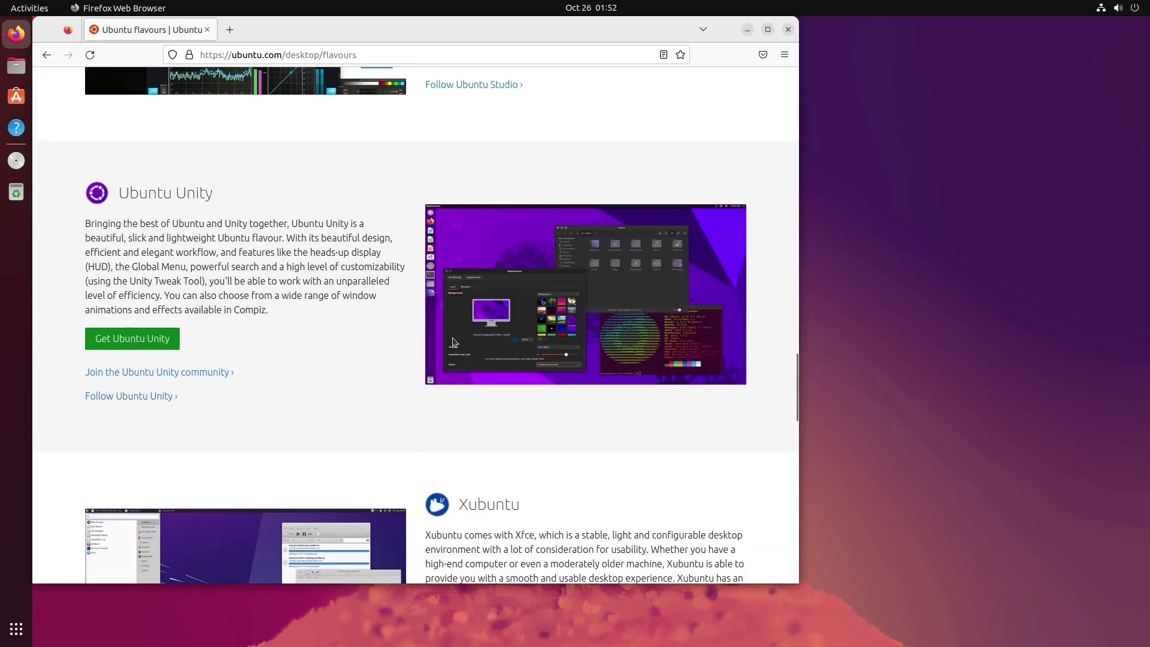
scroll(523, 361, "down", 7)
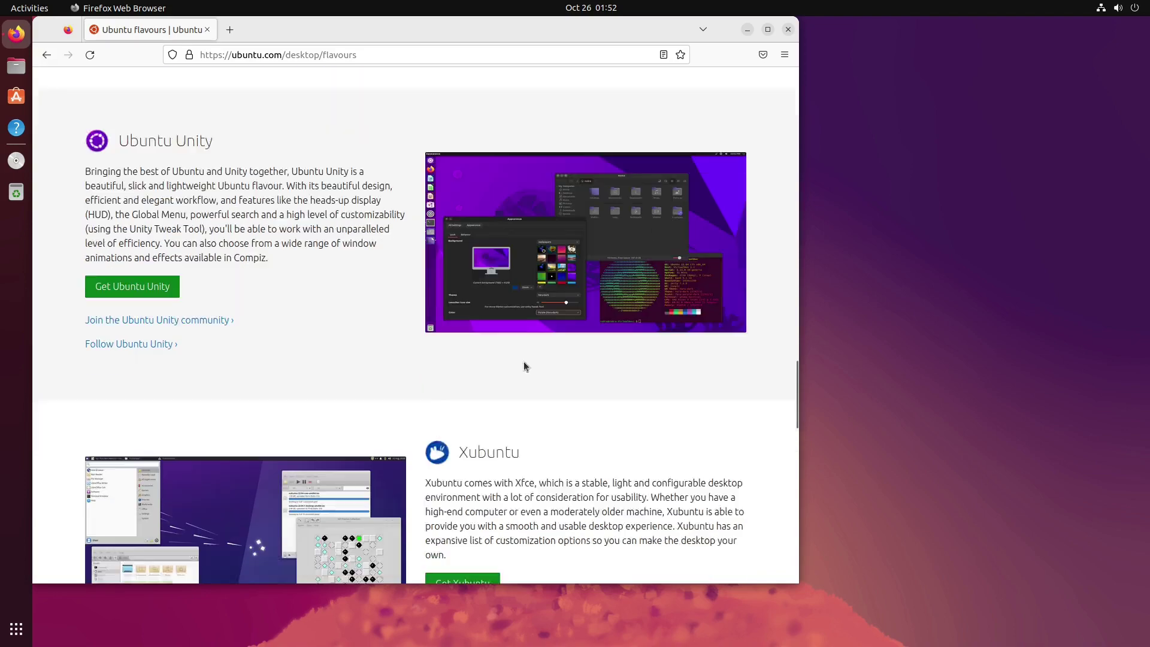
scroll(603, 240, "up", 20)
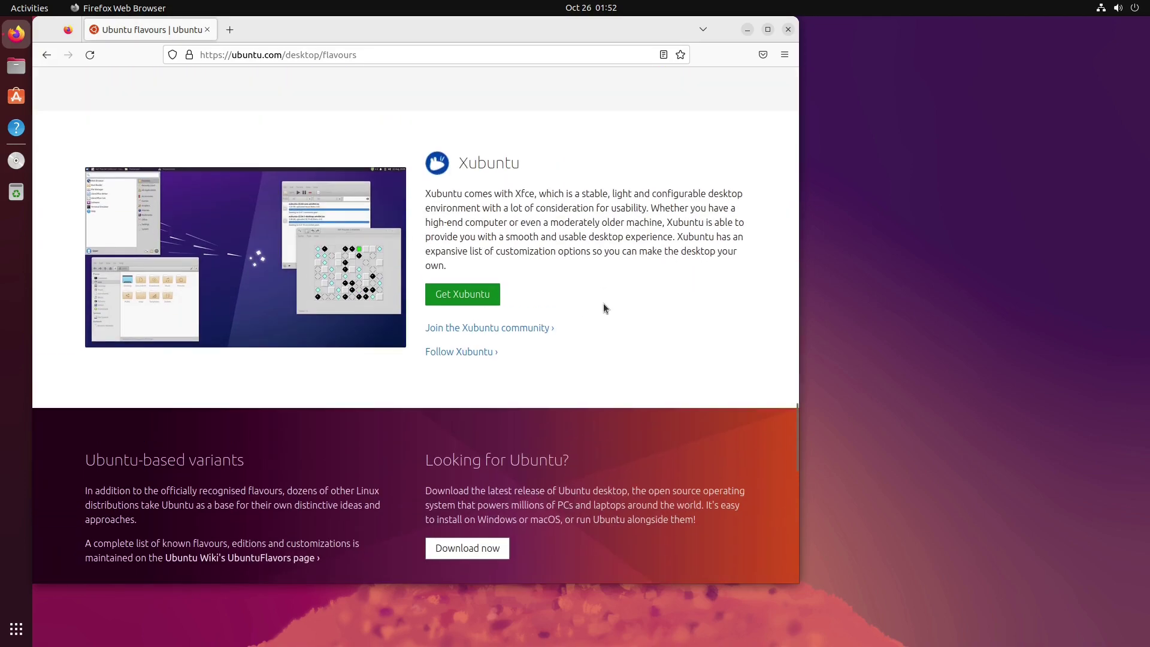
scroll(604, 303, "down", 20)
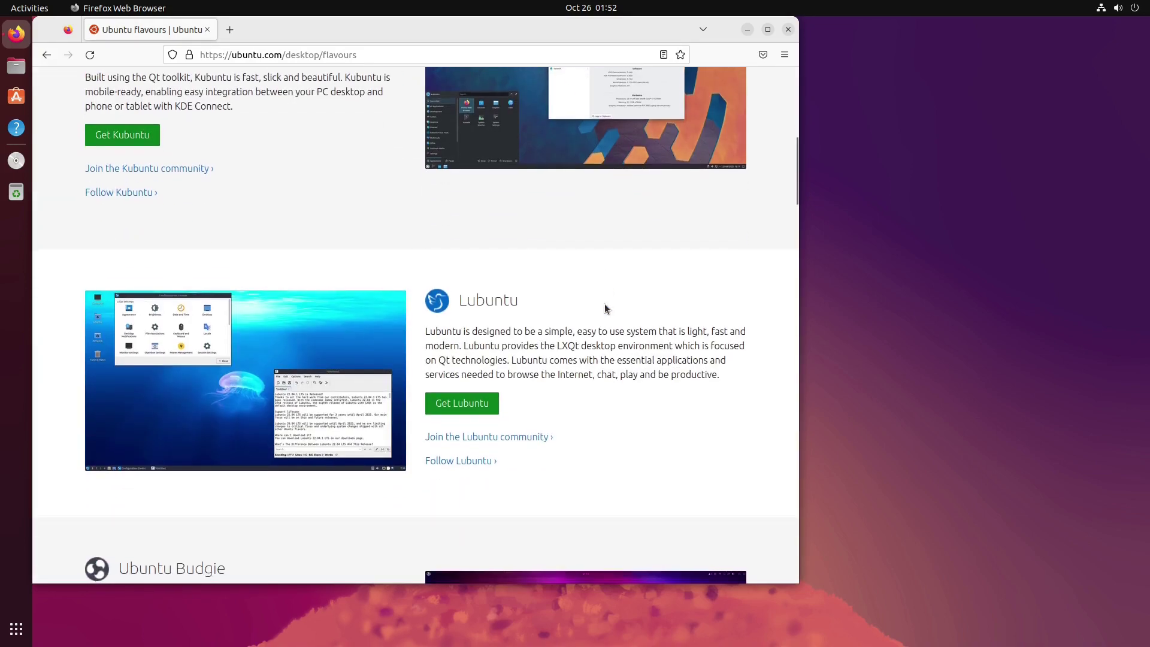
scroll(606, 306, "up", 6)
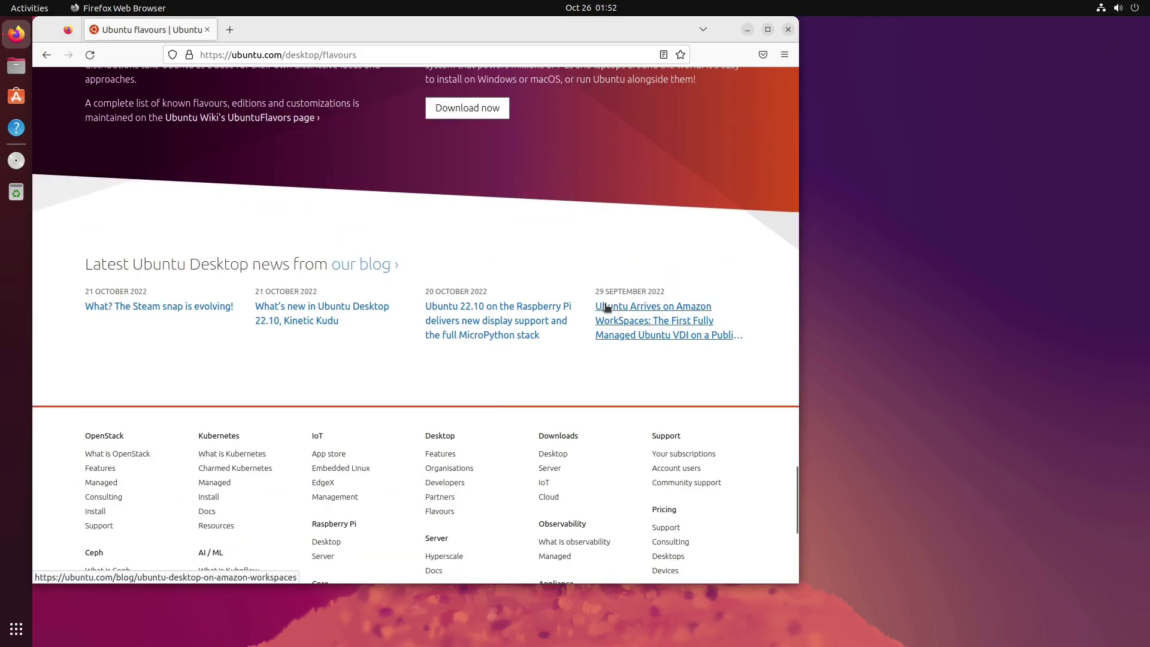
scroll(606, 307, "up", 10)
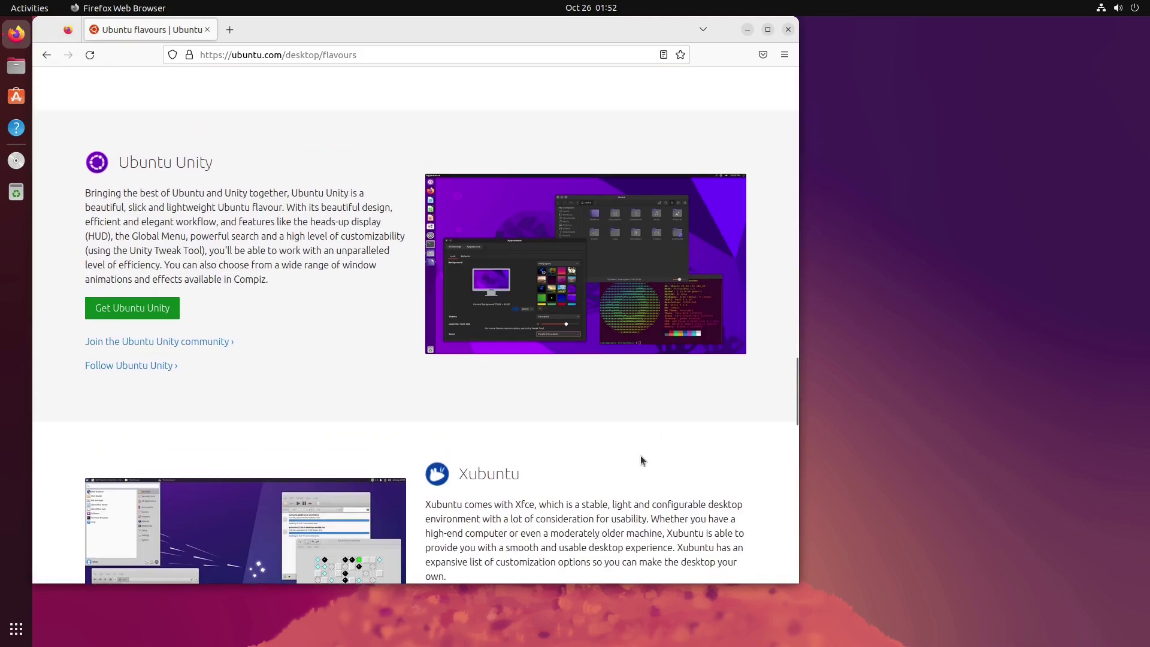
scroll(609, 352, "down", 1)
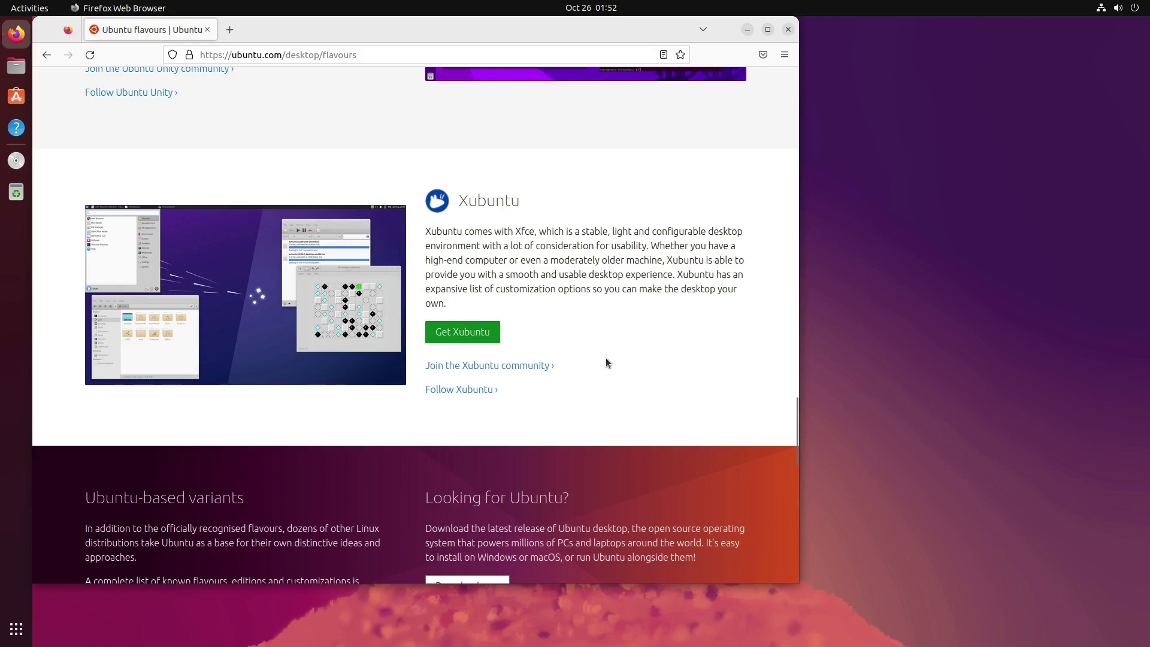
scroll(613, 294, "up", 4)
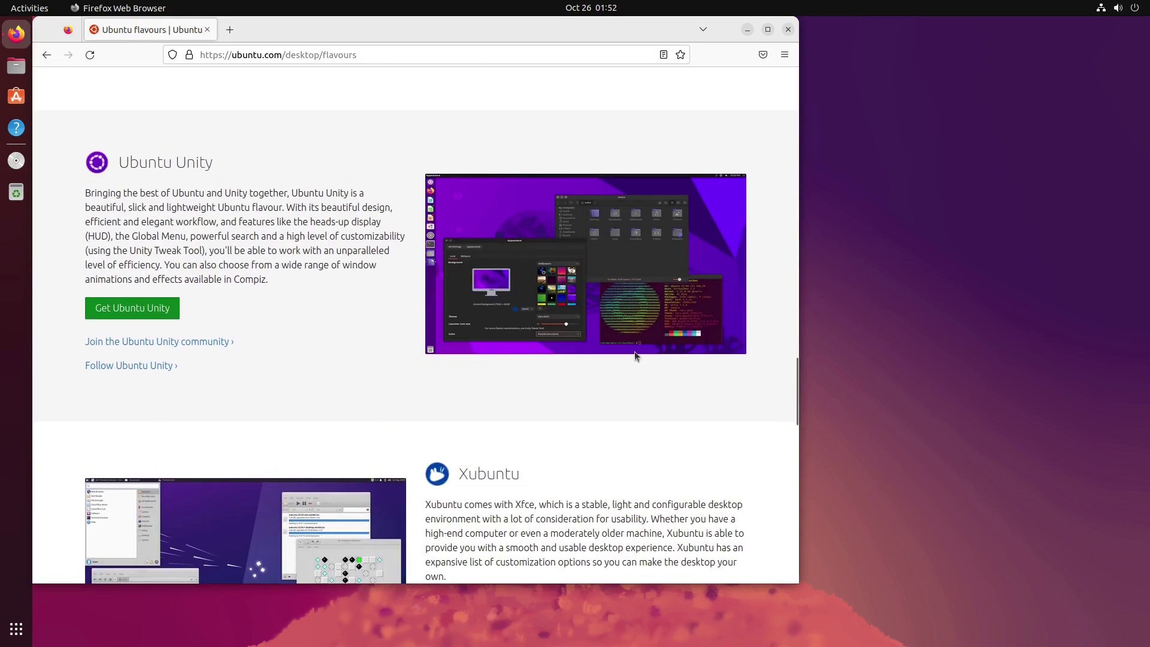
scroll(635, 351, "up", 5)
scroll(635, 356, "up", 15)
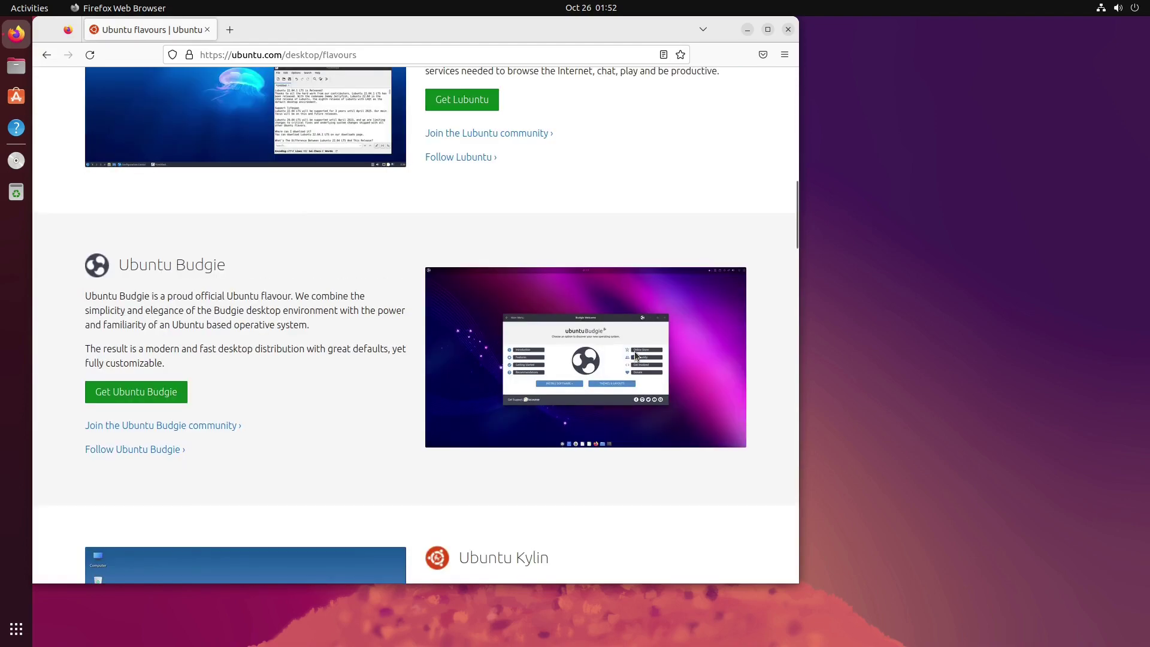
scroll(634, 354, "up", 6)
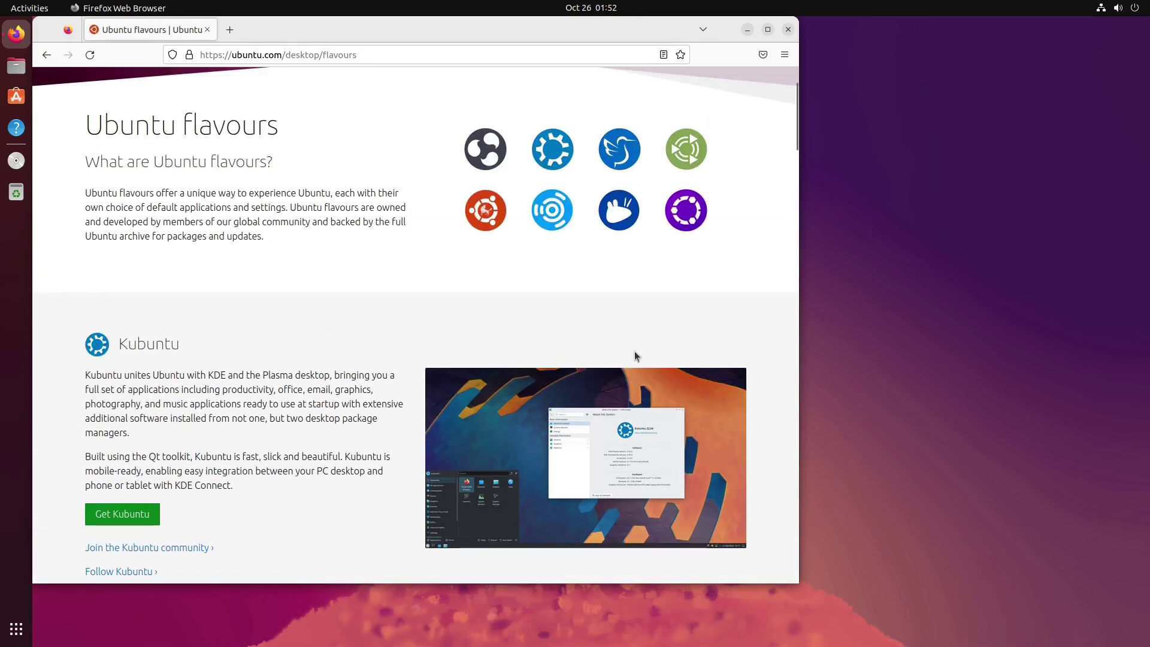